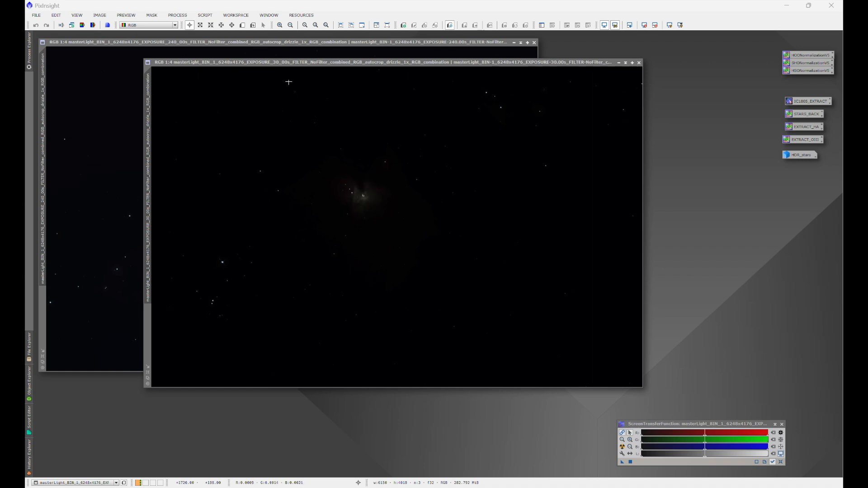
- Auto-stretch the screen display of the 30-second and 240-second RGB master images, then minimize the 240-second image
{"action": "left_click", "coordinate": [277, 43]}
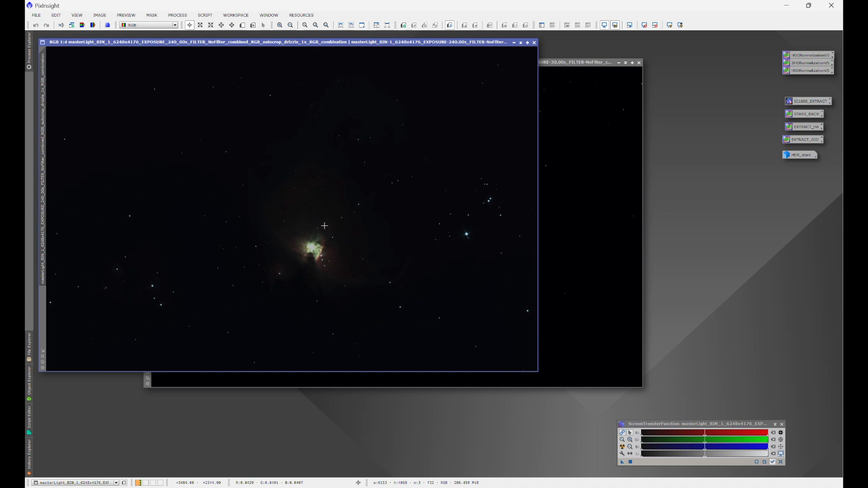
{"action": "left_click", "coordinate": [563, 62]}
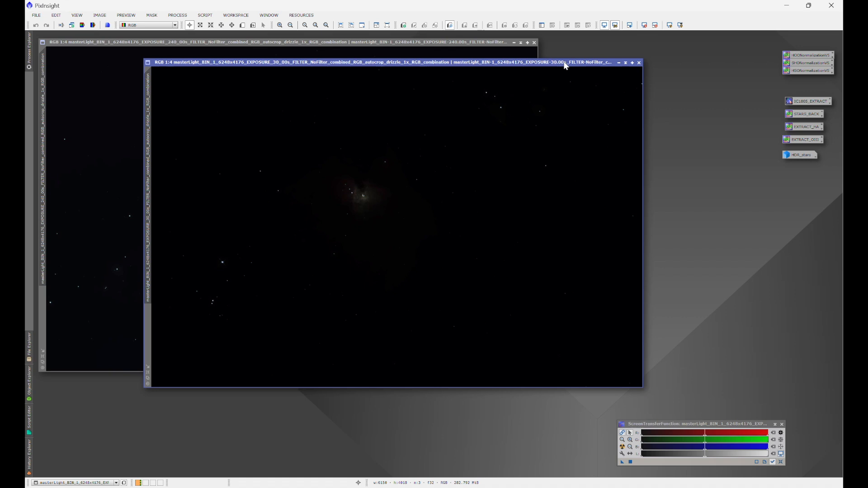
{"action": "left_click", "coordinate": [622, 447]}
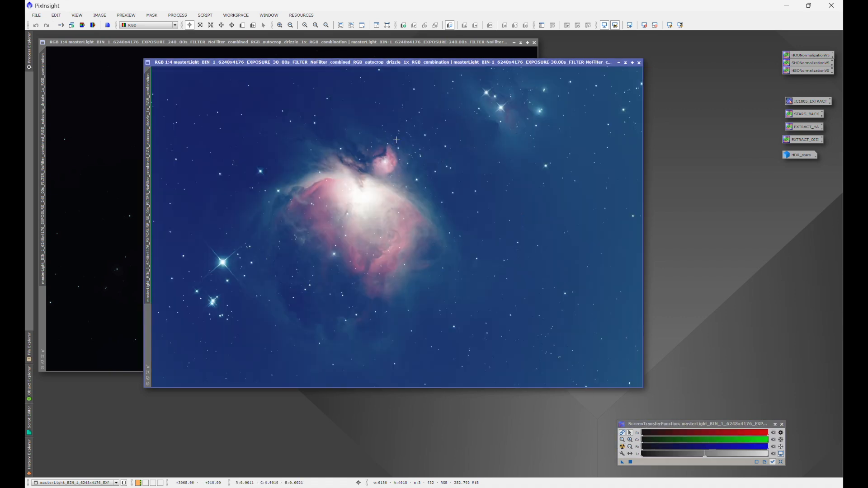
{"action": "left_click", "coordinate": [341, 44]}
{"action": "left_click", "coordinate": [622, 447]}
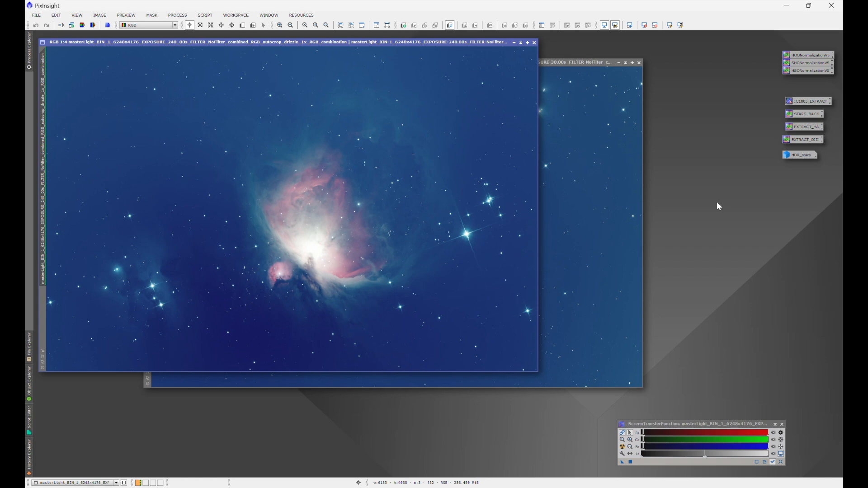
{"action": "left_click", "coordinate": [514, 42]}
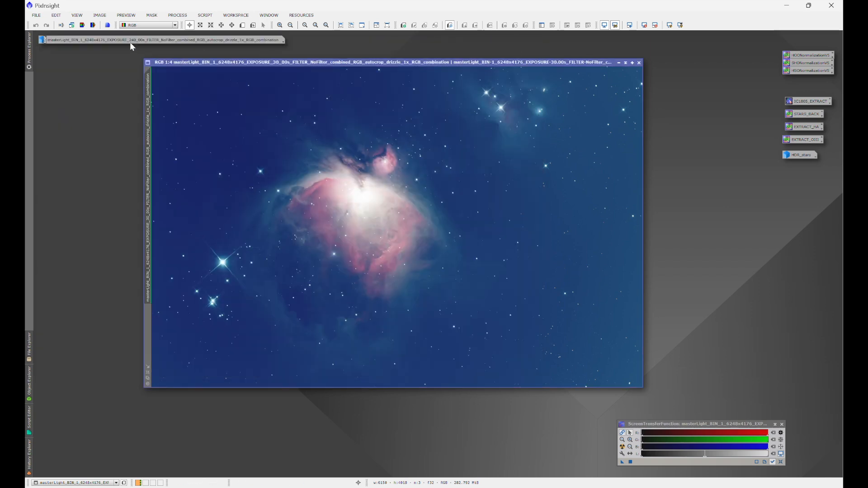
{"action": "left_click_drag", "start_coordinate": [386, 62], "coordinate": [354, 71]}
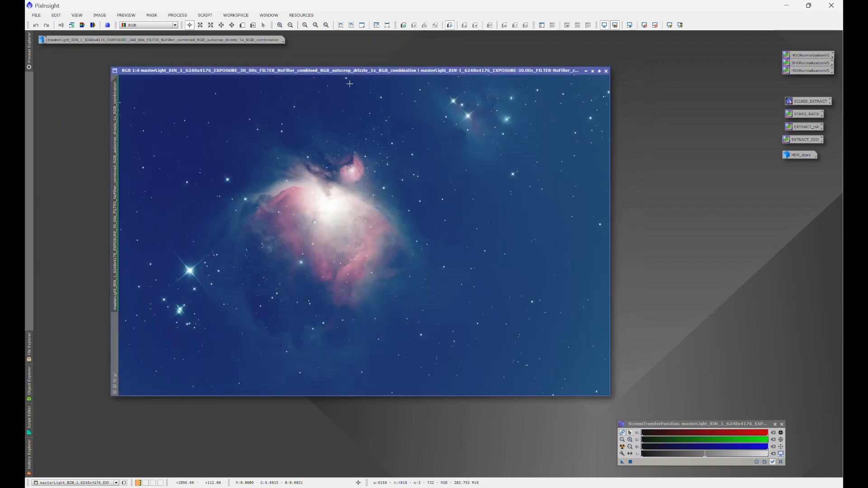
- Compare the channel statistics of the 30-second and 240-second master images using the Statistics process
{"action": "left_click", "coordinate": [180, 18]}
{"action": "mouse_move", "coordinate": [195, 25]}
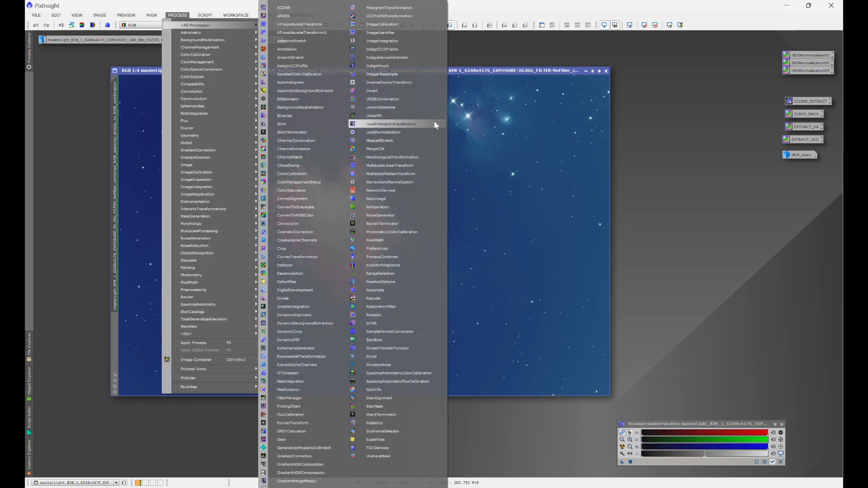
{"action": "left_click", "coordinate": [374, 423]}
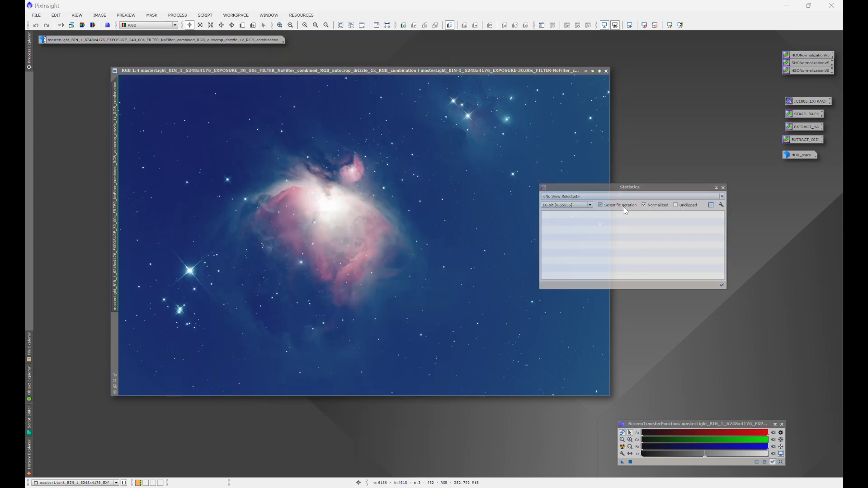
{"action": "left_click", "coordinate": [697, 196]}
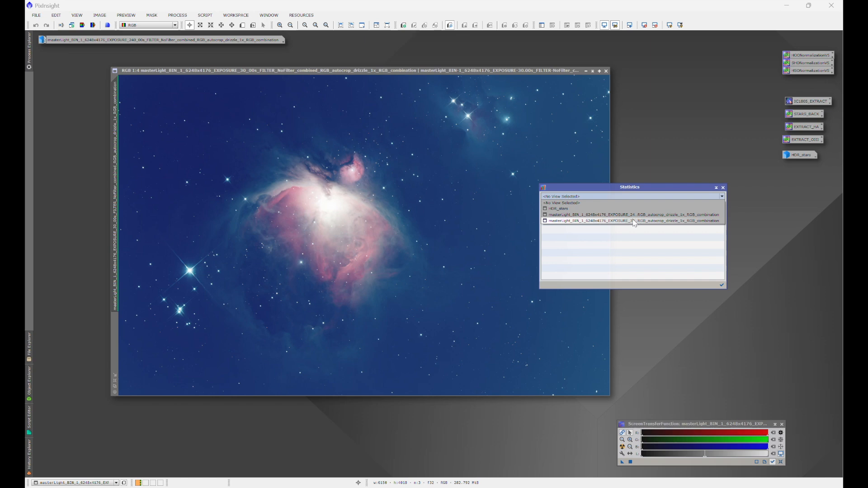
{"action": "left_click", "coordinate": [634, 222]}
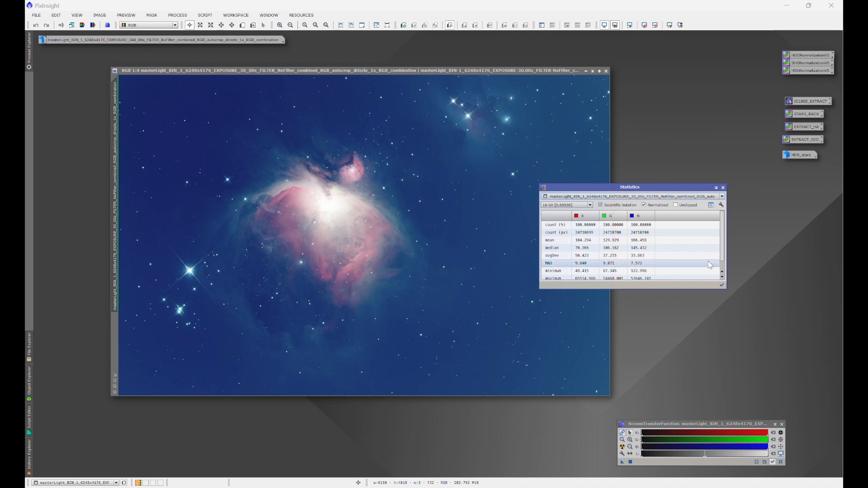
{"action": "left_click", "coordinate": [637, 197]}
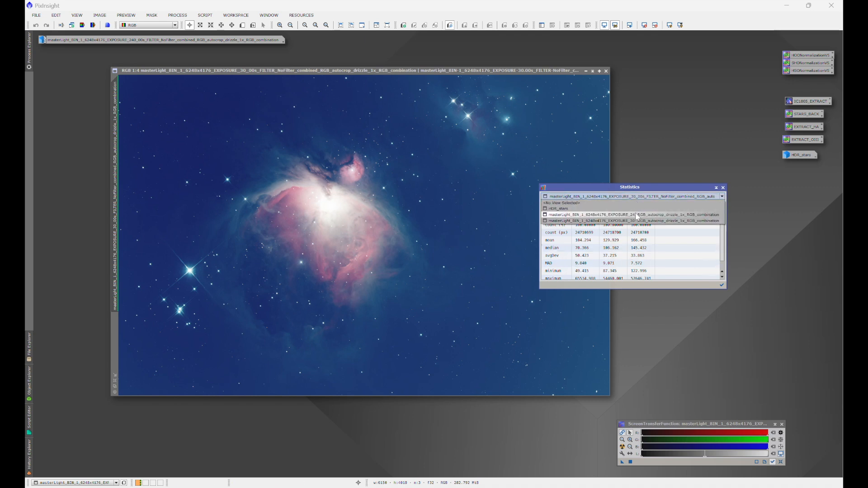
{"action": "left_click", "coordinate": [636, 214]}
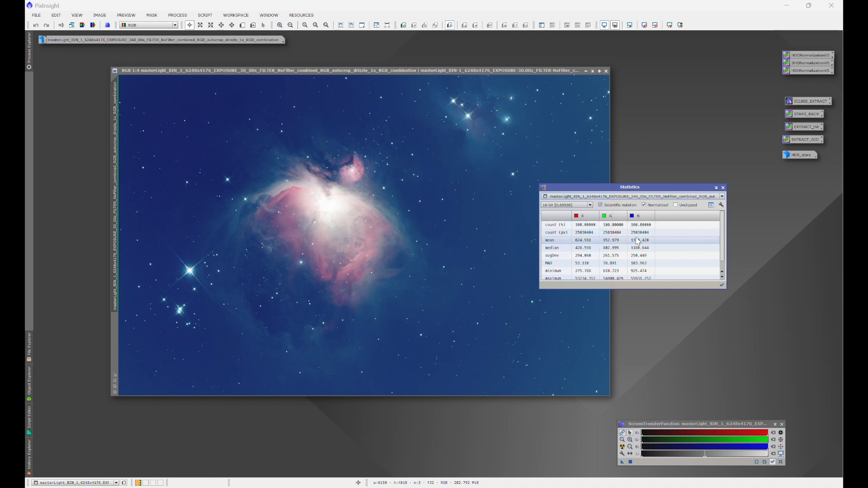
{"action": "left_click", "coordinate": [723, 188]}
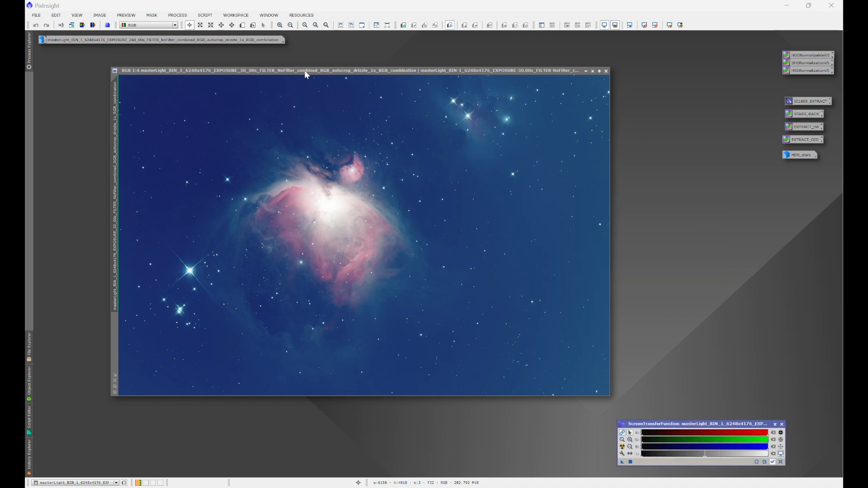
- Extract the RGB channels of the 30-second image and auto-stretch the display of the B, G and R channel images
{"action": "left_click", "coordinate": [93, 25]}
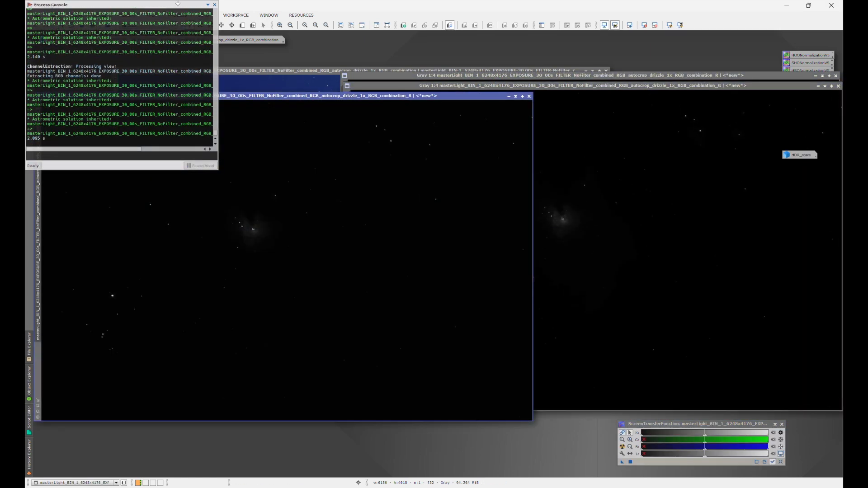
{"action": "left_click", "coordinate": [287, 97]}
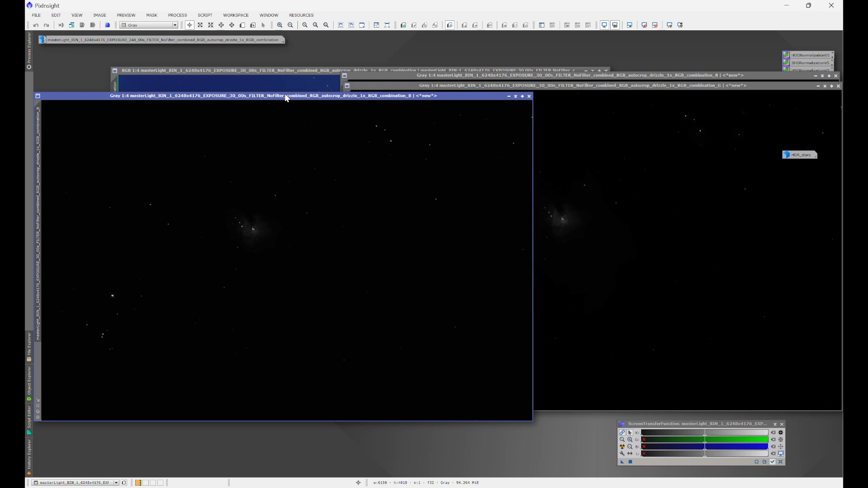
{"action": "key", "text": "ctrl+a"}
{"action": "left_click", "coordinate": [457, 86]}
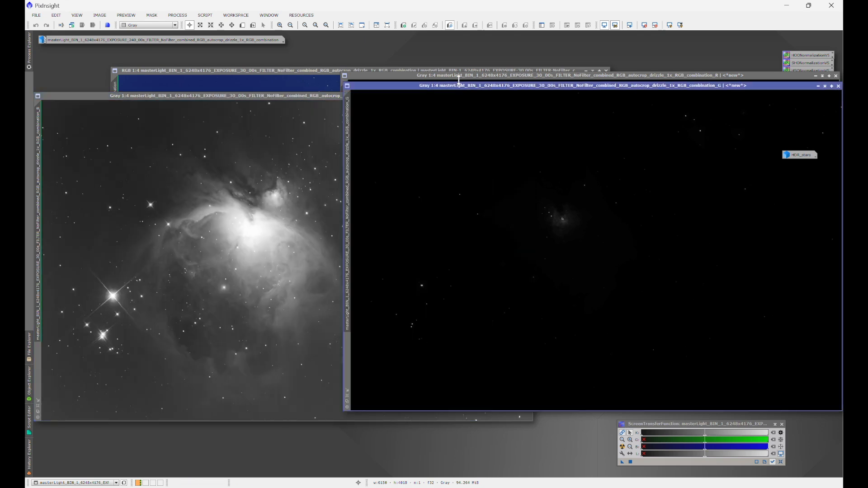
{"action": "key", "text": "ctrl+a"}
{"action": "left_click", "coordinate": [461, 75]}
{"action": "key", "text": "ctrl+a"}
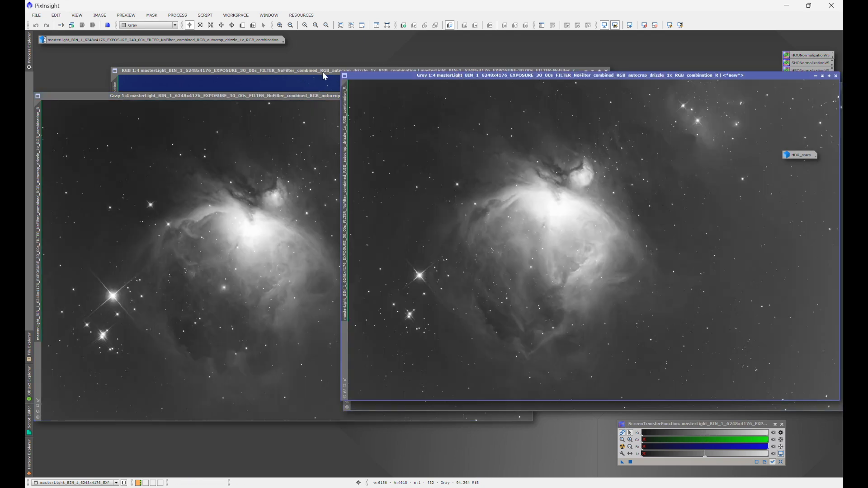
- Open LinearFit and set the 30-second blue channel image as its reference
{"action": "left_click", "coordinate": [177, 15]}
{"action": "mouse_move", "coordinate": [210, 23]}
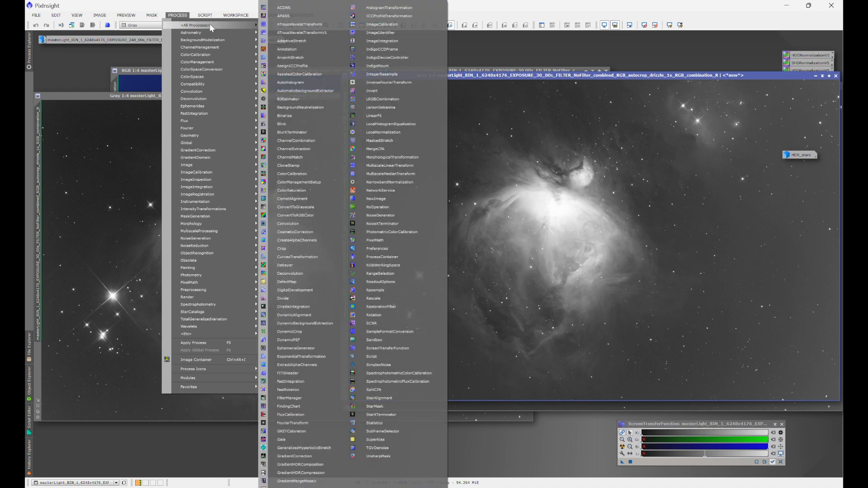
{"action": "left_click", "coordinate": [379, 116]}
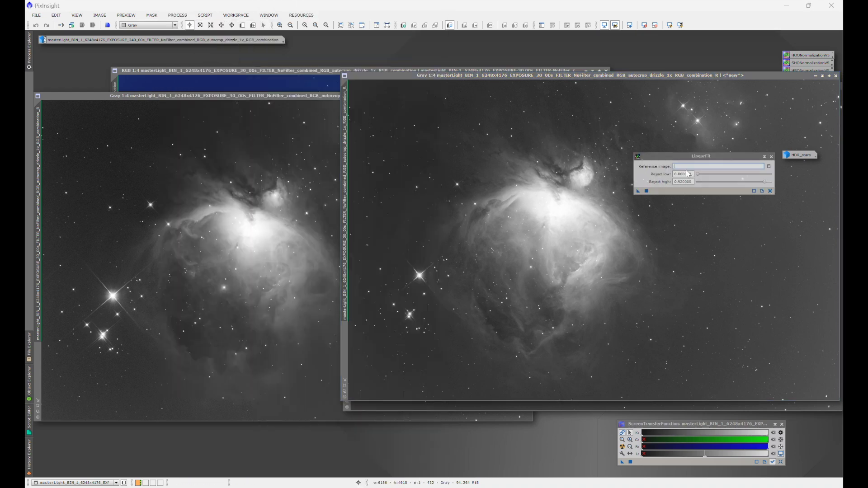
{"action": "left_click", "coordinate": [769, 166]}
{"action": "left_click", "coordinate": [536, 240]}
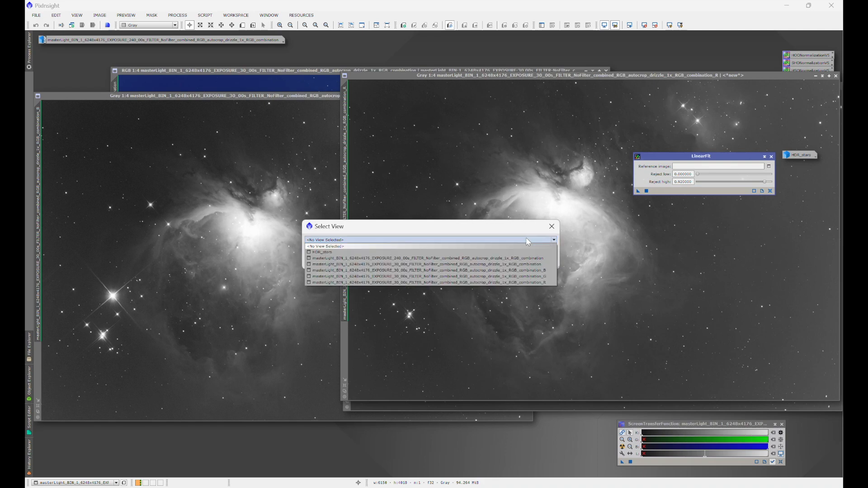
{"action": "left_click", "coordinate": [534, 270]}
{"action": "left_click", "coordinate": [516, 261]}
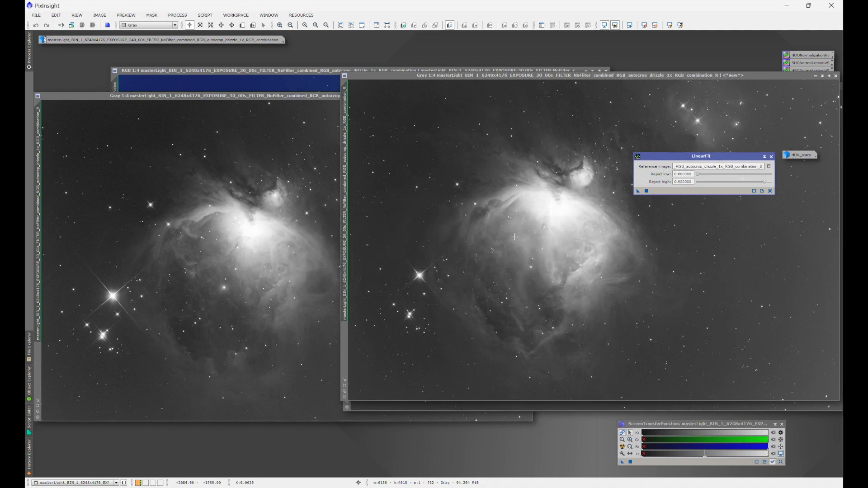
- Apply LinearFit to the red channel image and auto-stretch its display again
{"action": "left_click_drag", "start_coordinate": [597, 77], "coordinate": [335, 123]}
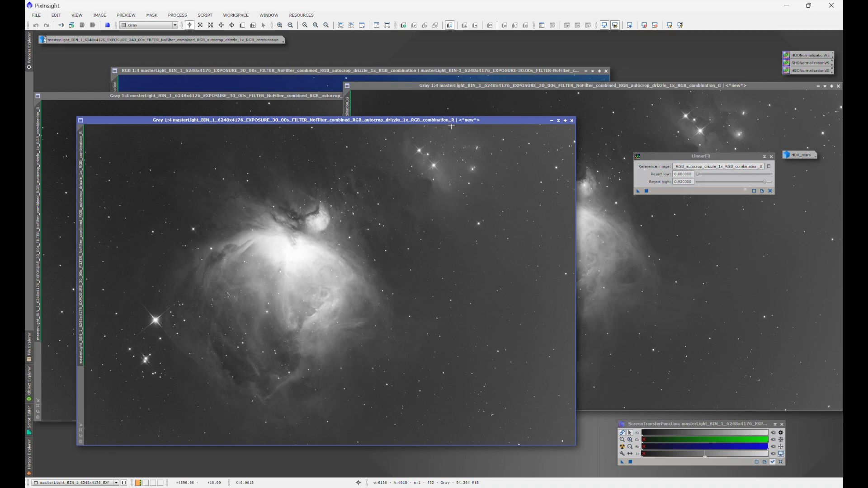
{"action": "left_click_drag", "start_coordinate": [640, 193], "coordinate": [508, 189]}
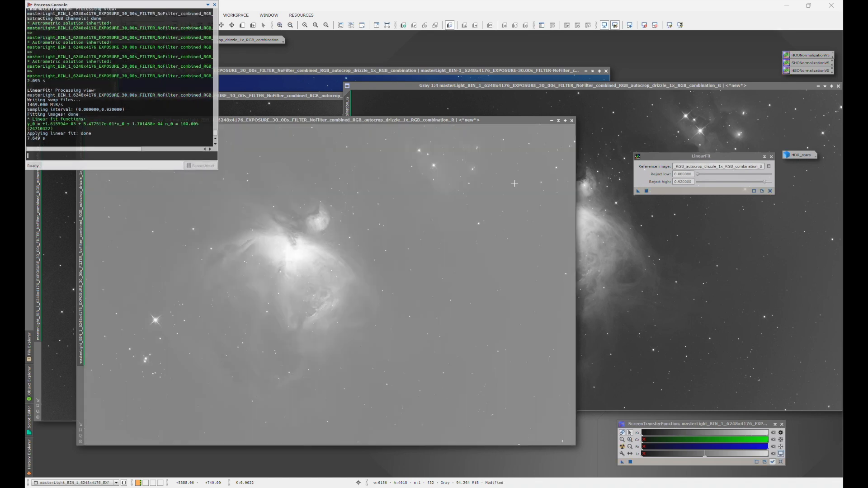
{"action": "left_click", "coordinate": [447, 120]}
{"action": "key", "text": "ctrl+a"}
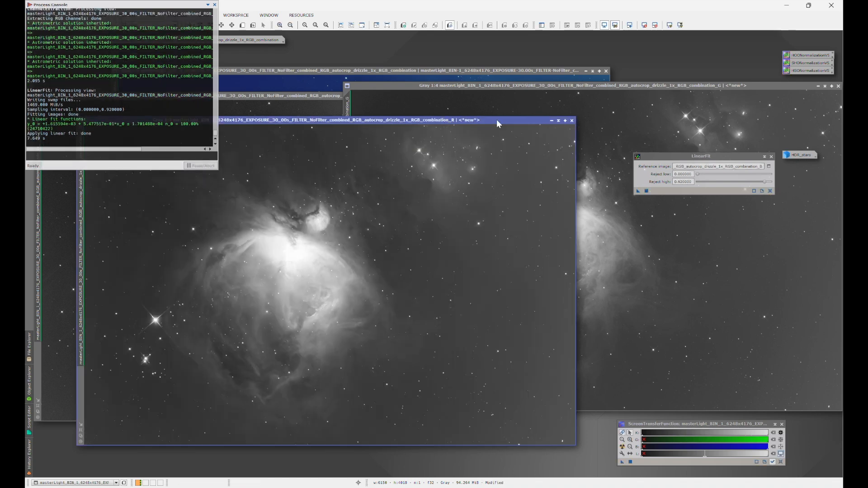
- Minimize the red channel image and the 30-second RGB image, stacking their icons in the empty area of the workspace
{"action": "left_click", "coordinate": [551, 121]}
{"action": "left_click_drag", "start_coordinate": [387, 287], "coordinate": [565, 51]}
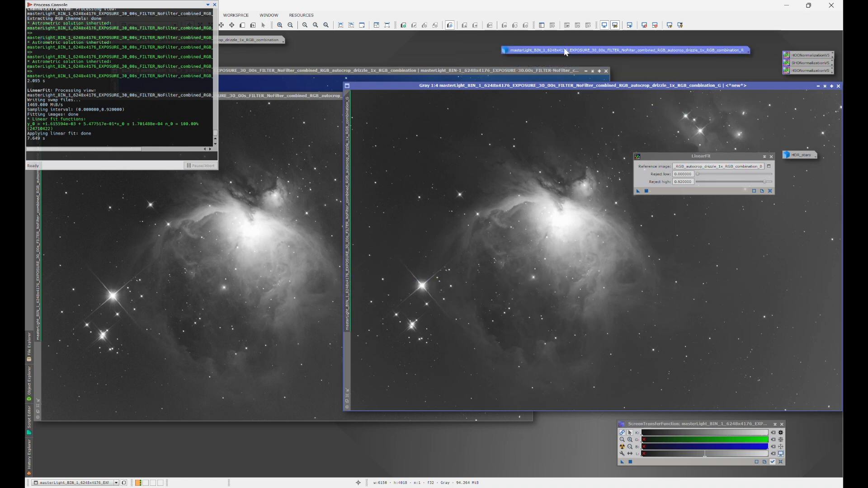
{"action": "left_click", "coordinate": [578, 70]}
{"action": "left_click", "coordinate": [586, 71]}
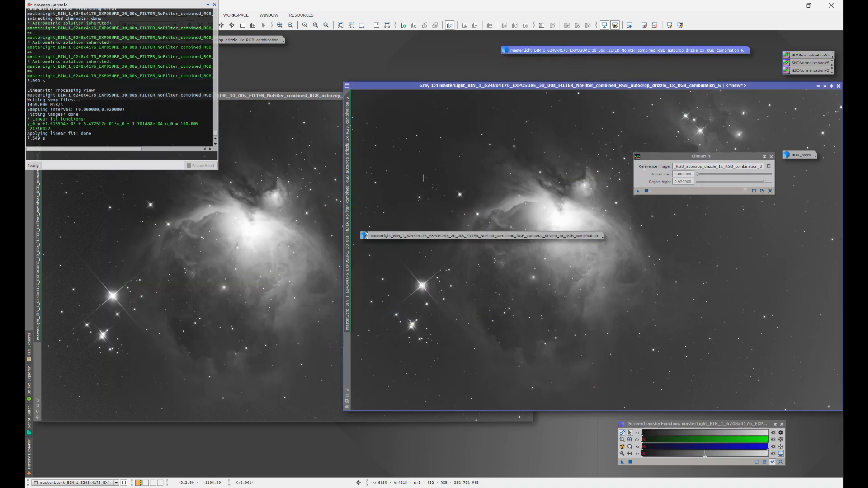
{"action": "left_click_drag", "start_coordinate": [402, 235], "coordinate": [258, 169]}
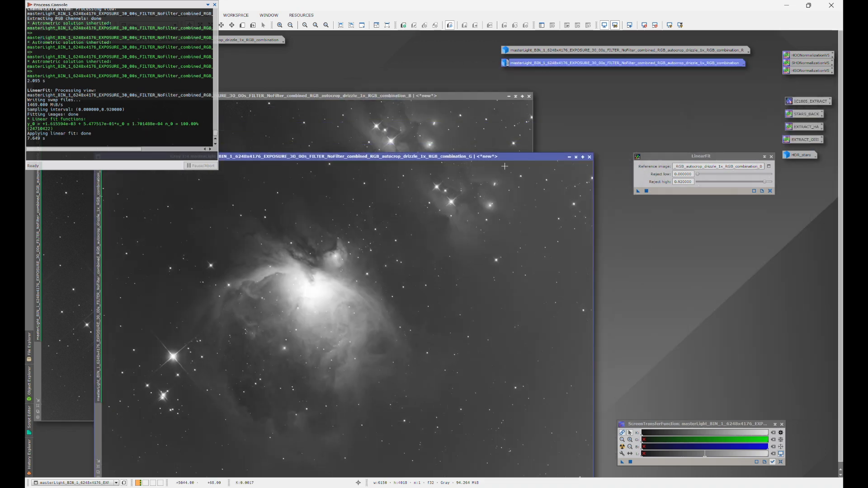
- Apply LinearFit to the green channel image, then minimize it and stack its icon below the 30-second RGB icon
{"action": "left_click_drag", "start_coordinate": [638, 191], "coordinate": [493, 218]}
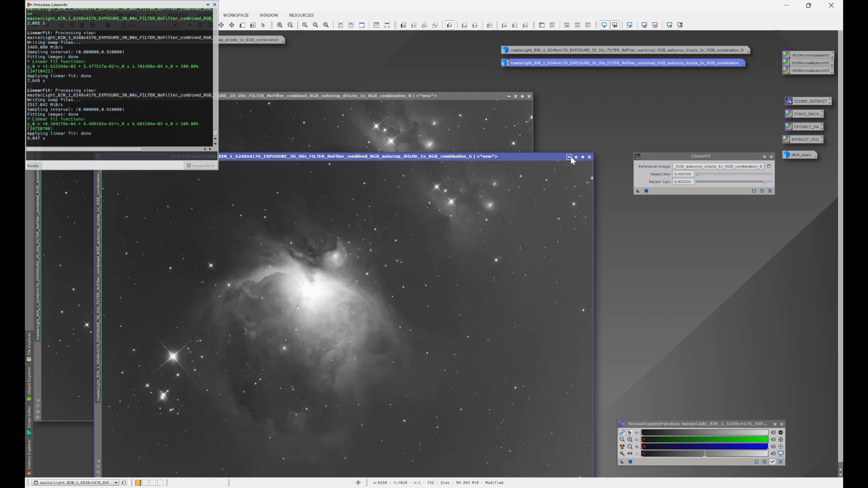
{"action": "left_click", "coordinate": [569, 157]}
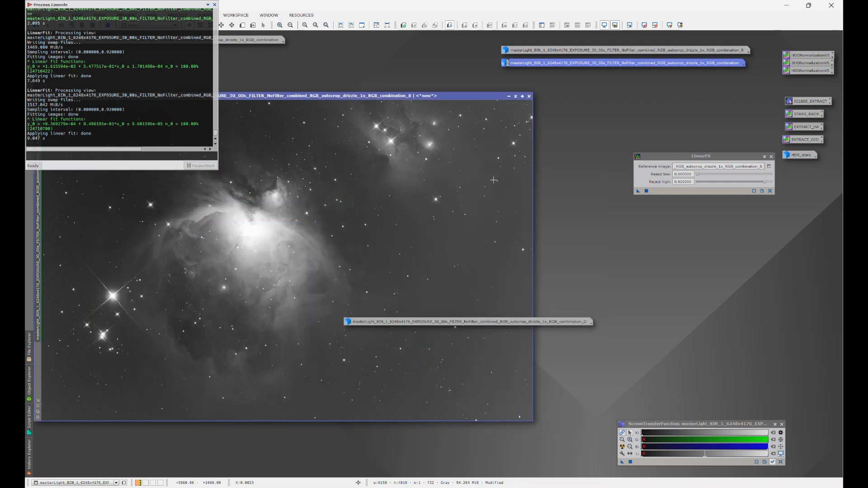
{"action": "left_click_drag", "start_coordinate": [439, 322], "coordinate": [595, 76]}
- Minimize the blue channel image beneath the other channel icons, and reset LinearFit to its defaults with the process console closed
{"action": "left_click_drag", "start_coordinate": [456, 94], "coordinate": [481, 118]}
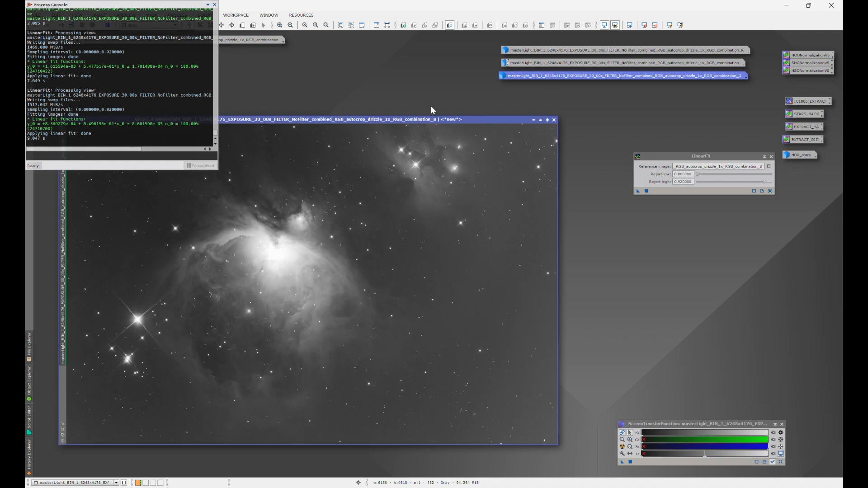
{"action": "left_click", "coordinate": [534, 120]}
{"action": "left_click_drag", "start_coordinate": [383, 282], "coordinate": [579, 89]}
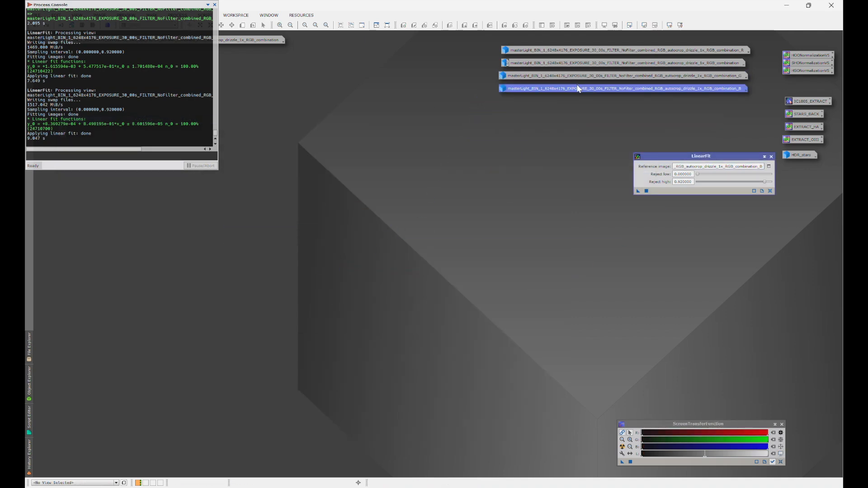
{"action": "left_click", "coordinate": [770, 192]}
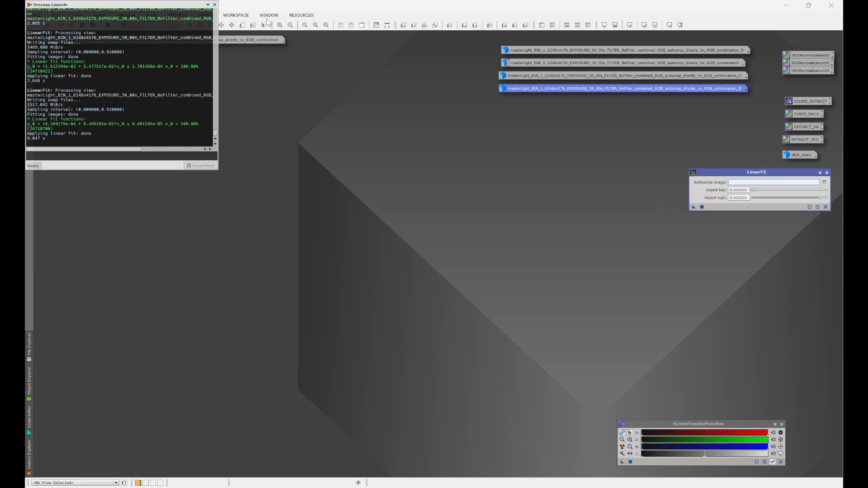
{"action": "left_click", "coordinate": [215, 5]}
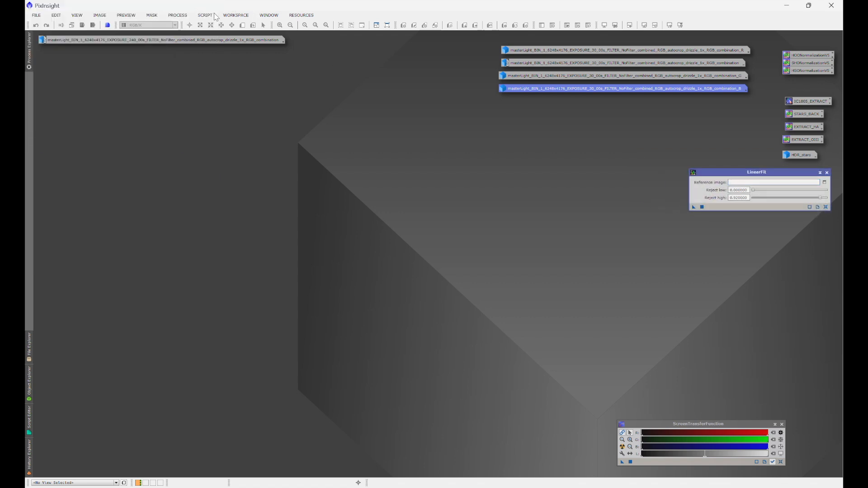
- Open ChannelCombination and assign the 30-second red, green and blue channel images as the R, G and B sources
{"action": "left_click", "coordinate": [179, 15]}
{"action": "mouse_move", "coordinate": [177, 15]}
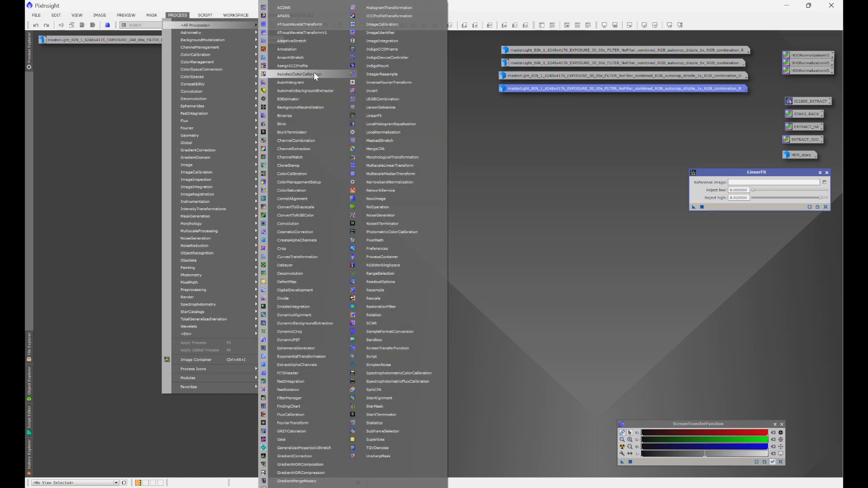
{"action": "left_click", "coordinate": [311, 140]}
{"action": "left_click_drag", "start_coordinate": [532, 96], "coordinate": [293, 138]}
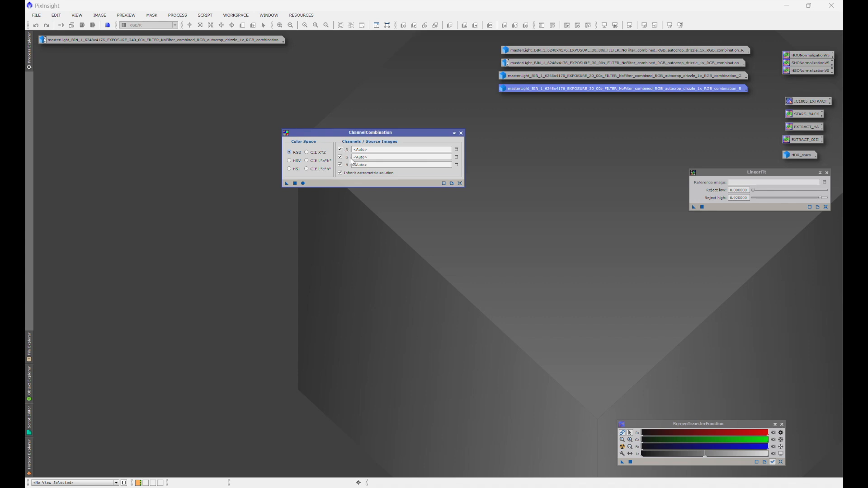
{"action": "left_click", "coordinate": [456, 149]}
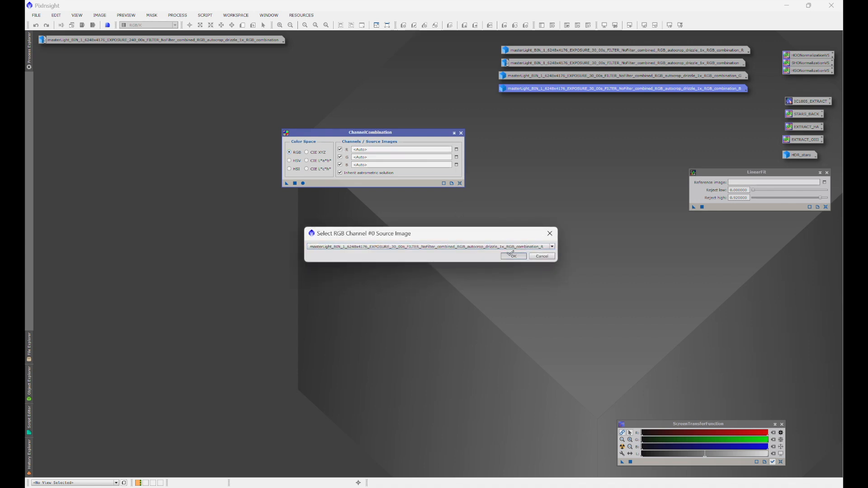
{"action": "left_click", "coordinate": [511, 256]}
{"action": "left_click", "coordinate": [456, 157]}
{"action": "left_click", "coordinate": [508, 255]}
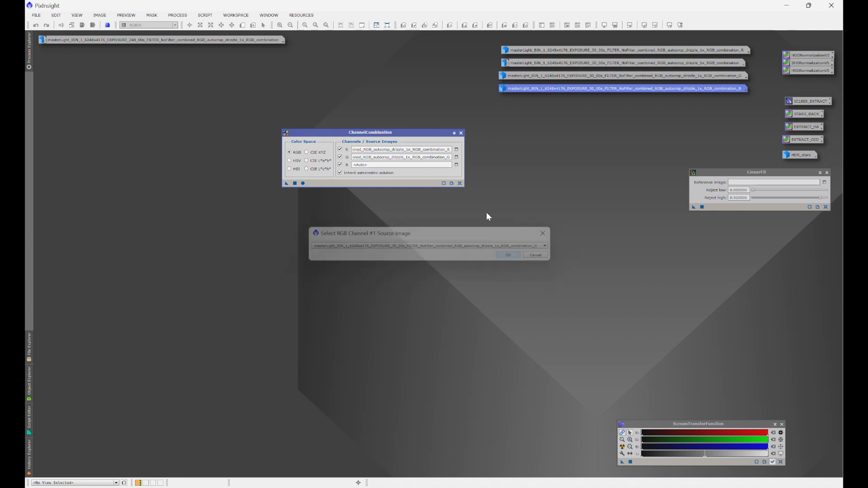
{"action": "left_click", "coordinate": [456, 164]}
{"action": "left_click", "coordinate": [503, 254]}
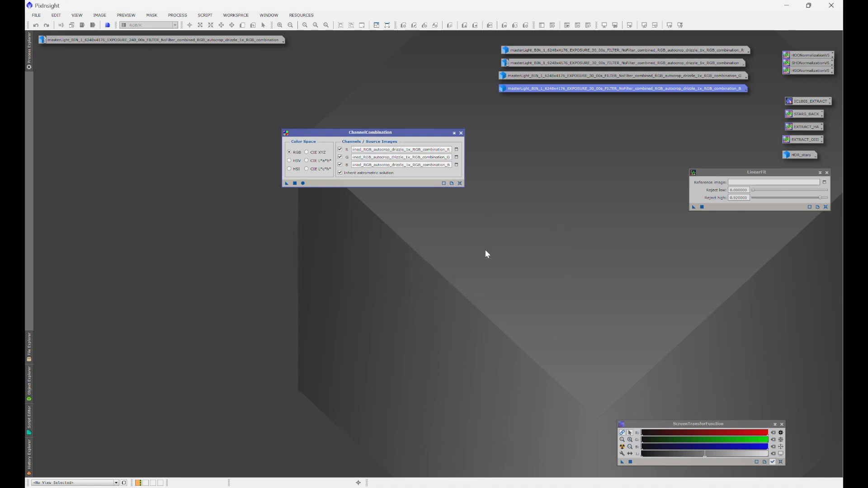
- Run ChannelCombination to create the new RGB image, reset the process to its defaults, and auto-stretch the image's display
{"action": "left_click", "coordinate": [303, 183]}
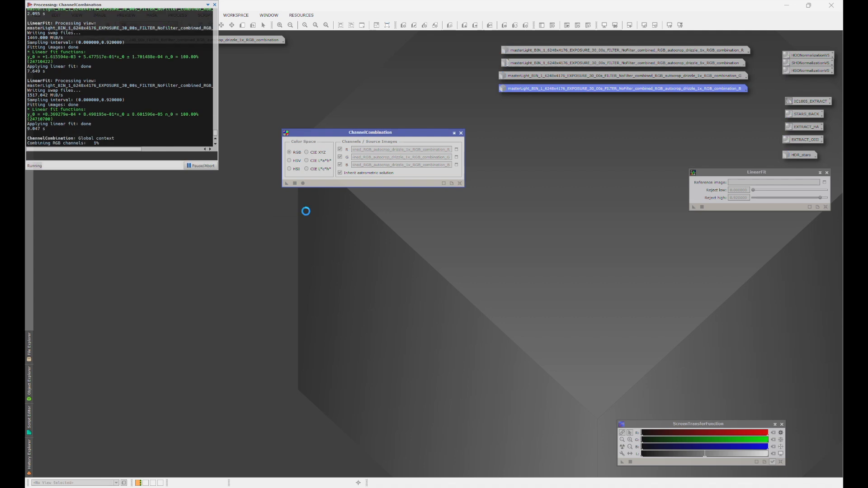
{"action": "left_click", "coordinate": [459, 184]}
{"action": "left_click_drag", "start_coordinate": [404, 136], "coordinate": [790, 226]}
{"action": "left_click_drag", "start_coordinate": [471, 109], "coordinate": [511, 122]}
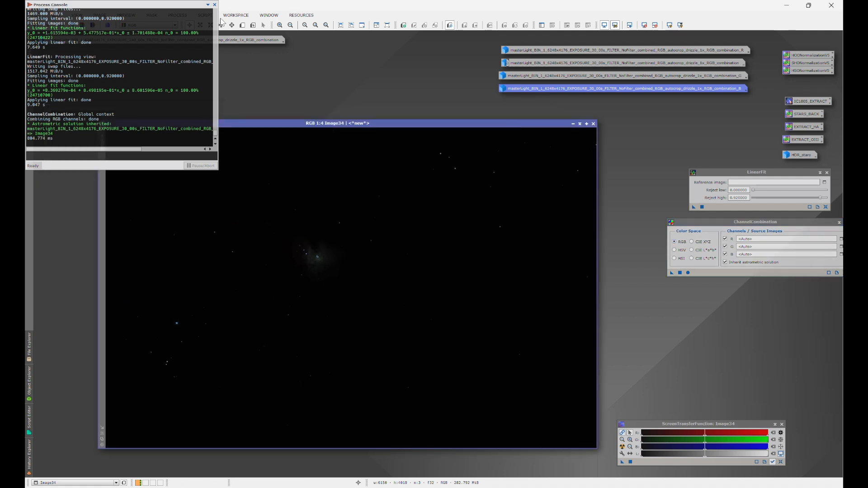
{"action": "left_click", "coordinate": [622, 447]}
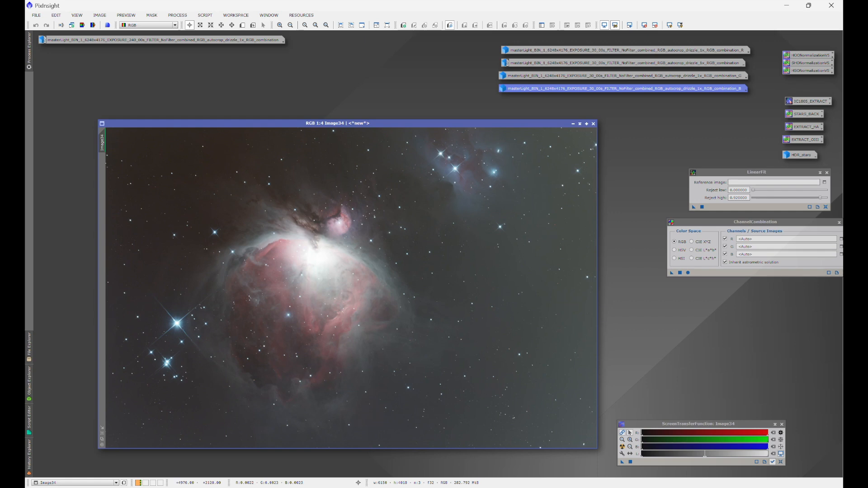
- Delete the four minimized 30-second image icons together, discarding their unsaved data
{"action": "left_click_drag", "start_coordinate": [484, 40], "coordinate": [571, 102]}
{"action": "right_click", "coordinate": [554, 74]}
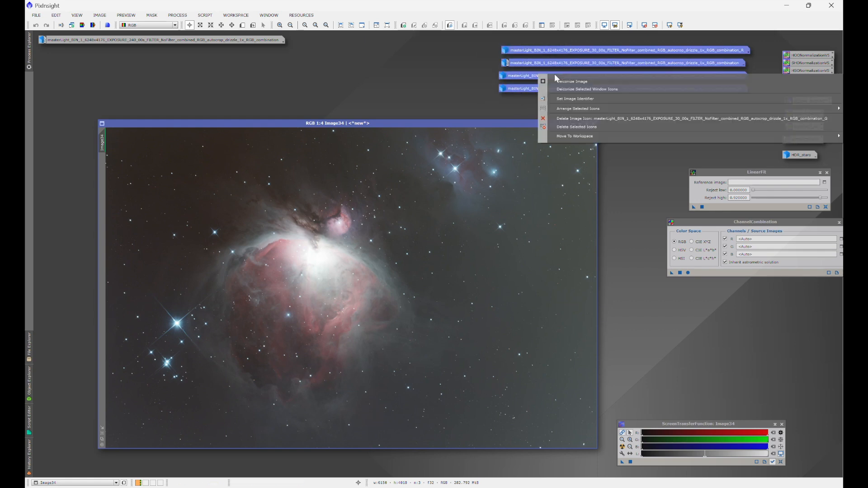
{"action": "left_click", "coordinate": [564, 130]}
{"action": "left_click", "coordinate": [437, 272]}
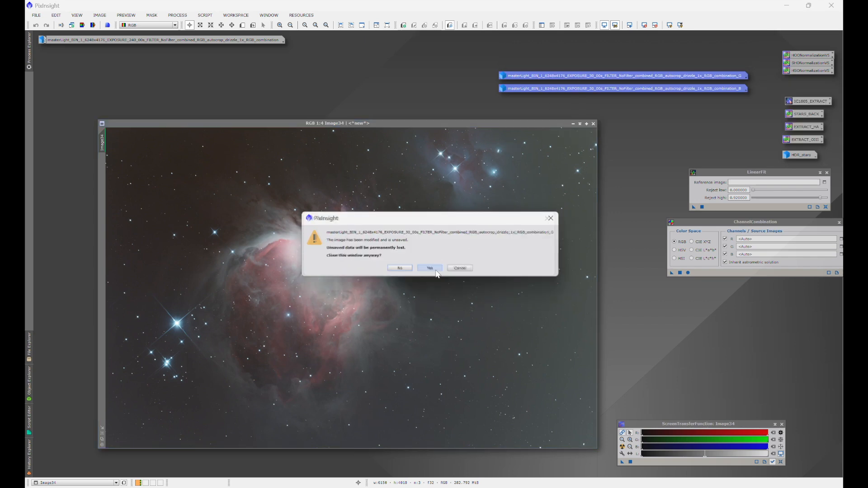
{"action": "left_click", "coordinate": [431, 269]}
- Set the recombined RGB image's identifier to thirty
{"action": "left_click_drag", "start_coordinate": [520, 126], "coordinate": [520, 91]}
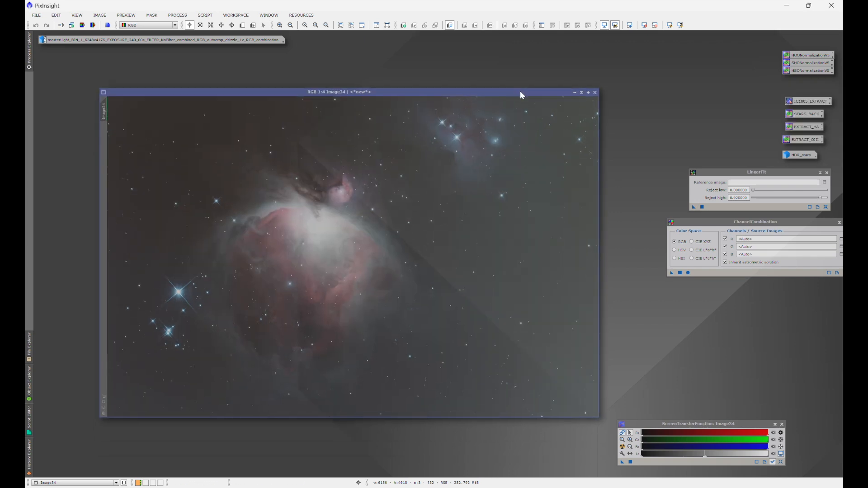
{"action": "right_click", "coordinate": [367, 190]}
{"action": "left_click", "coordinate": [397, 215]}
{"action": "type", "text": "thirty"}
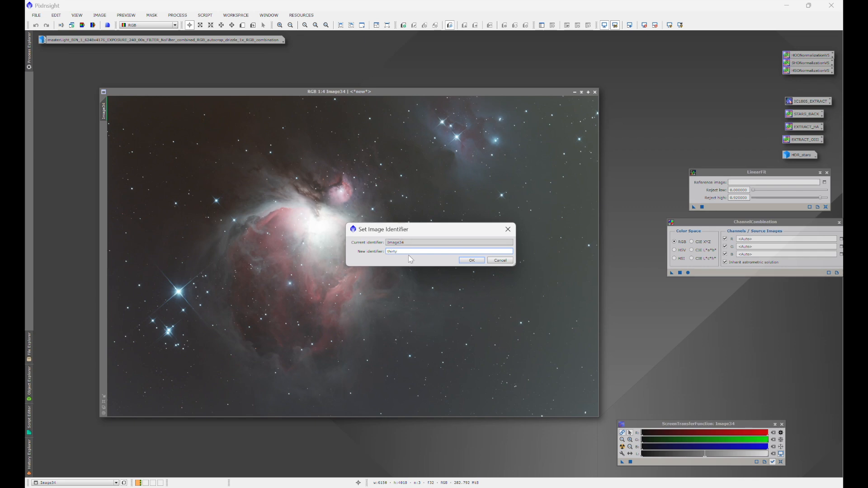
{"action": "left_click", "coordinate": [468, 261]}
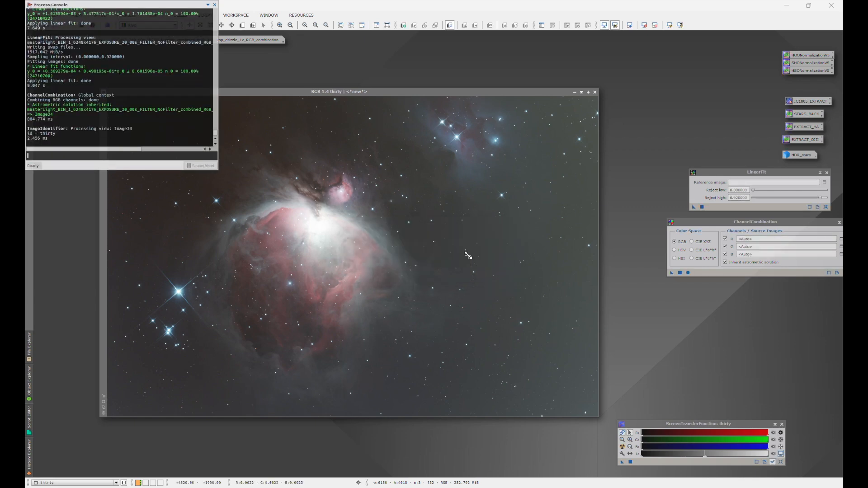
- Minimize the thirty image, place its icon in the empty upper workspace area, and close the process console
{"action": "left_click", "coordinate": [574, 92]}
{"action": "left_click_drag", "start_coordinate": [366, 256], "coordinate": [511, 45]}
{"action": "left_click", "coordinate": [214, 5]}
- Restore the minimized 240-second RGB image and extract its red, green and blue channels into separate images
{"action": "double_click", "coordinate": [214, 41]}
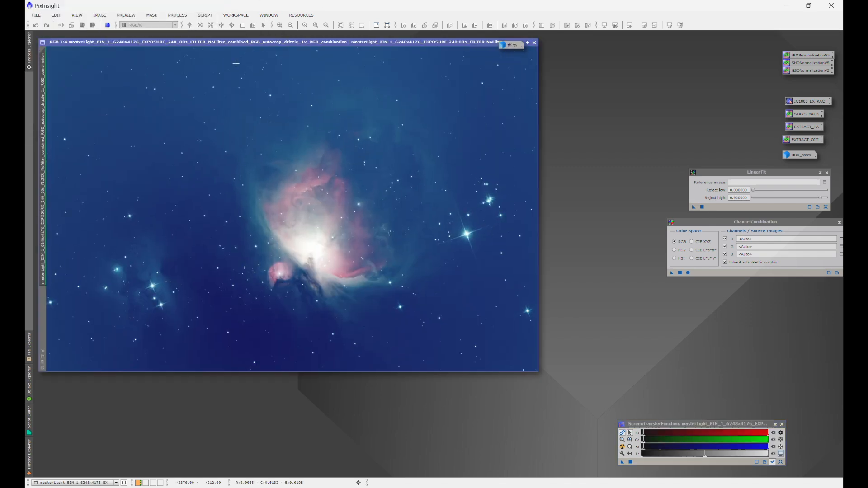
{"action": "left_click_drag", "start_coordinate": [267, 43], "coordinate": [308, 83]}
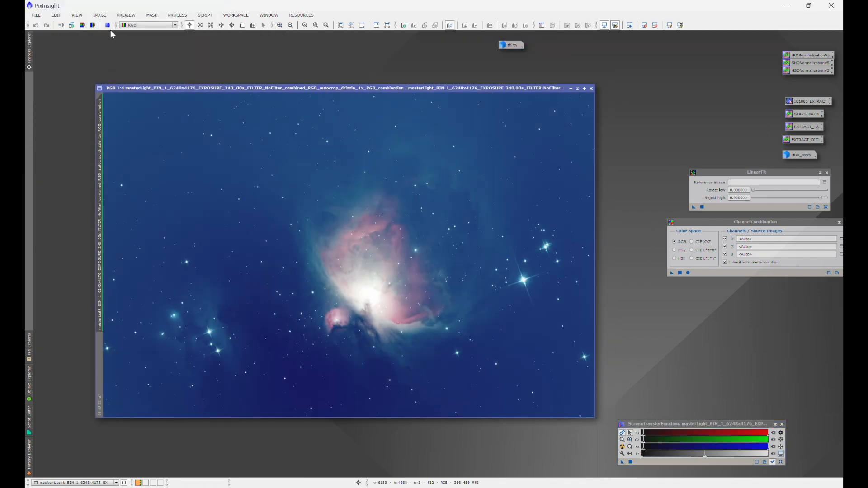
{"action": "left_click", "coordinate": [92, 25]}
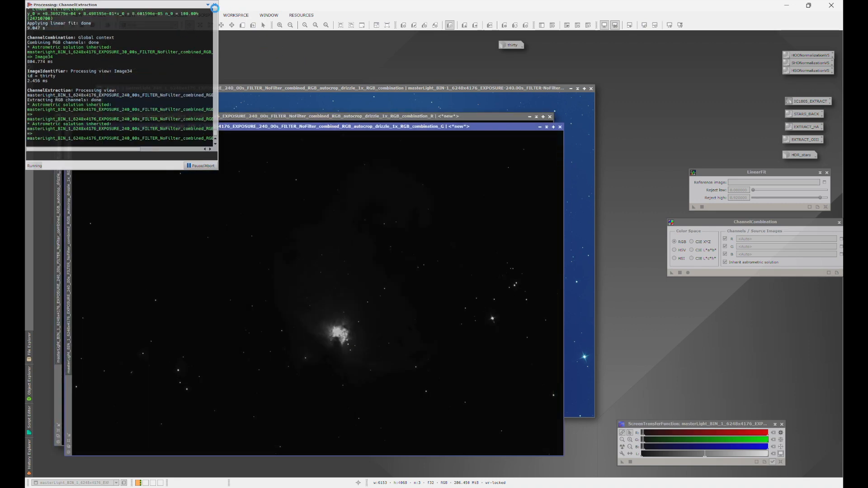
{"action": "left_click", "coordinate": [215, 4]}
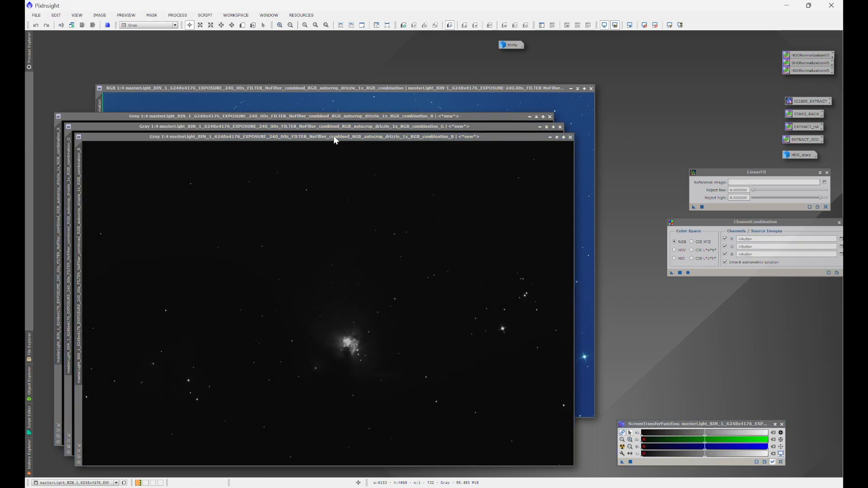
- Auto-stretch the display of the extracted 240-second channel images
{"action": "left_click", "coordinate": [335, 137]}
{"action": "key", "text": "ctrl+a"}
{"action": "left_click", "coordinate": [343, 117]}
{"action": "key", "text": "ctrl+a"}
- Set the 240-second blue channel image as the LinearFit reference image
{"action": "left_click_drag", "start_coordinate": [748, 172], "coordinate": [692, 165]}
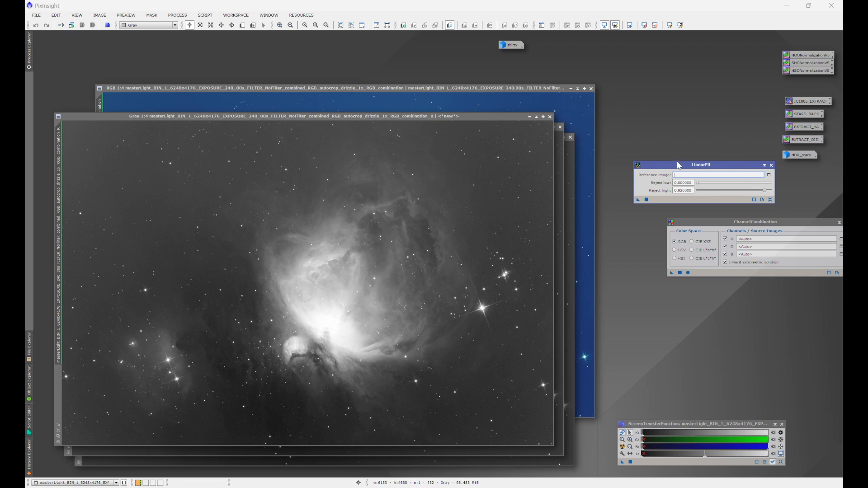
{"action": "left_click", "coordinate": [769, 175]}
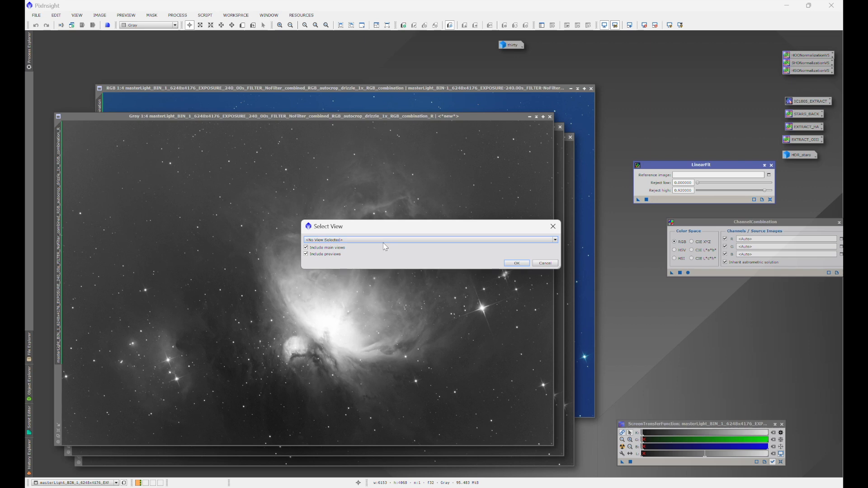
{"action": "left_click", "coordinate": [538, 240]}
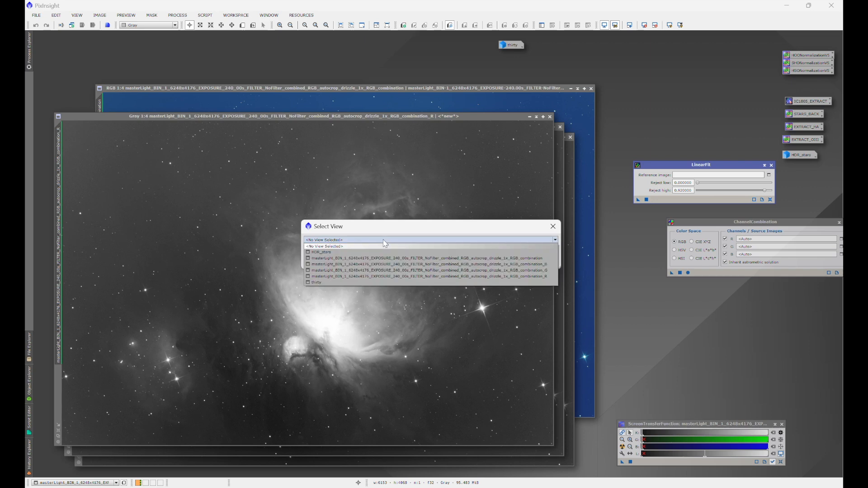
{"action": "left_click", "coordinate": [522, 265]}
{"action": "left_click", "coordinate": [519, 263]}
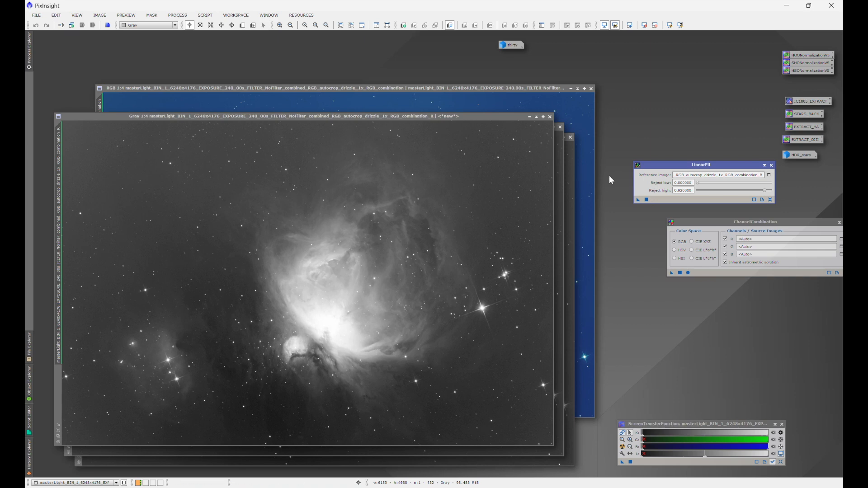
- Apply LinearFit to the 240-second red channel image and auto-stretch its display again
{"action": "left_click_drag", "start_coordinate": [641, 201], "coordinate": [475, 187]}
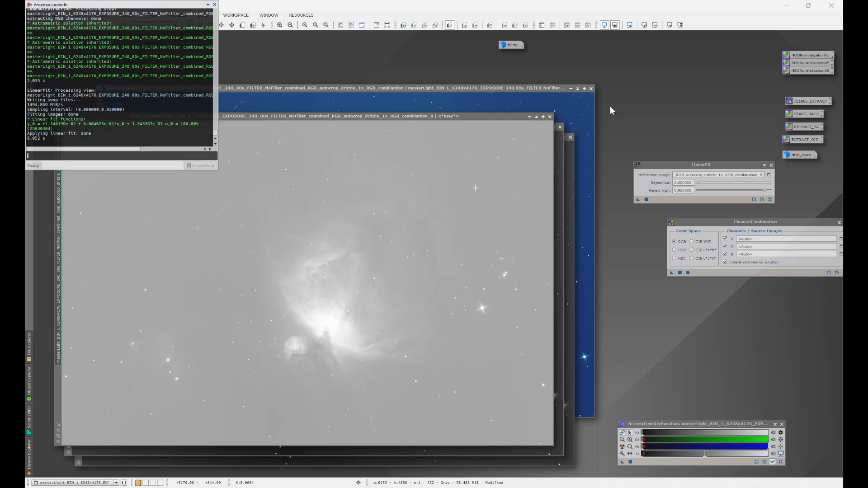
{"action": "left_click", "coordinate": [321, 116]}
{"action": "key", "text": "ctrl+a"}
- Minimize the 240-second red channel and RGB images, stacking their icons below the thirty icon
{"action": "left_click", "coordinate": [530, 117]}
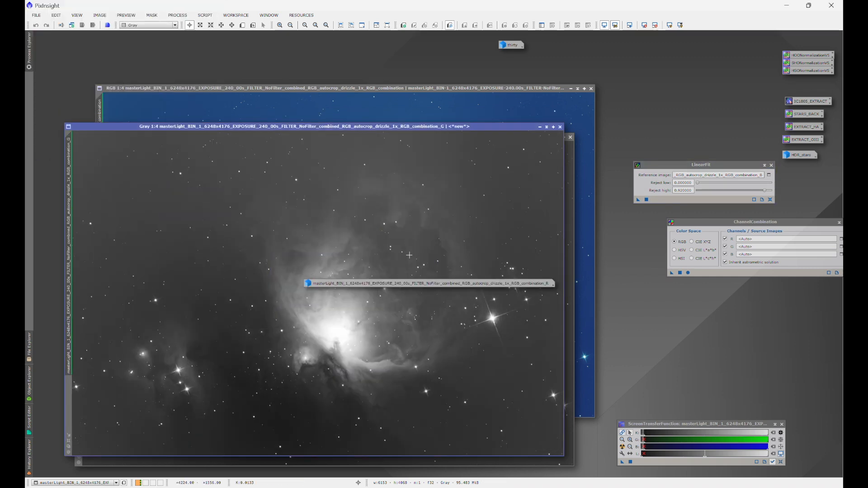
{"action": "left_click_drag", "start_coordinate": [406, 285], "coordinate": [600, 65]}
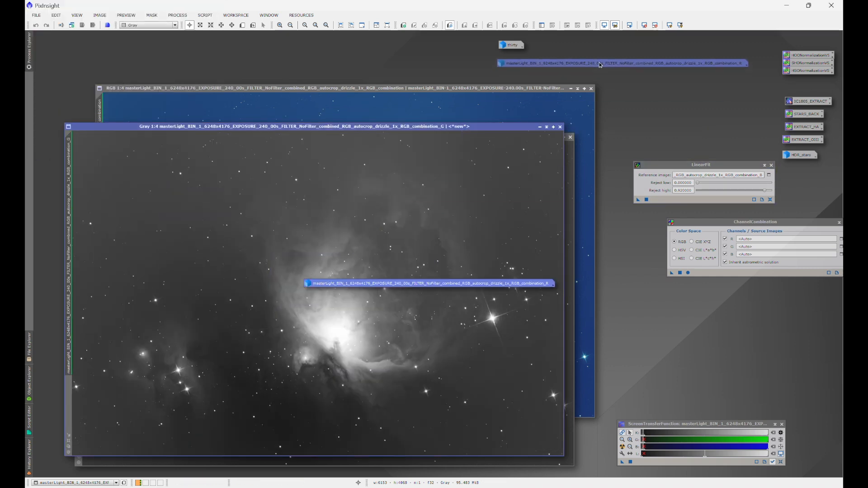
{"action": "left_click", "coordinate": [571, 88]}
{"action": "left_click_drag", "start_coordinate": [180, 39], "coordinate": [637, 78]}
- Apply LinearFit to the 240-second green channel image, auto-stretch it again, and minimize it below the stacked icons
{"action": "left_click_drag", "start_coordinate": [638, 200], "coordinate": [476, 195]}
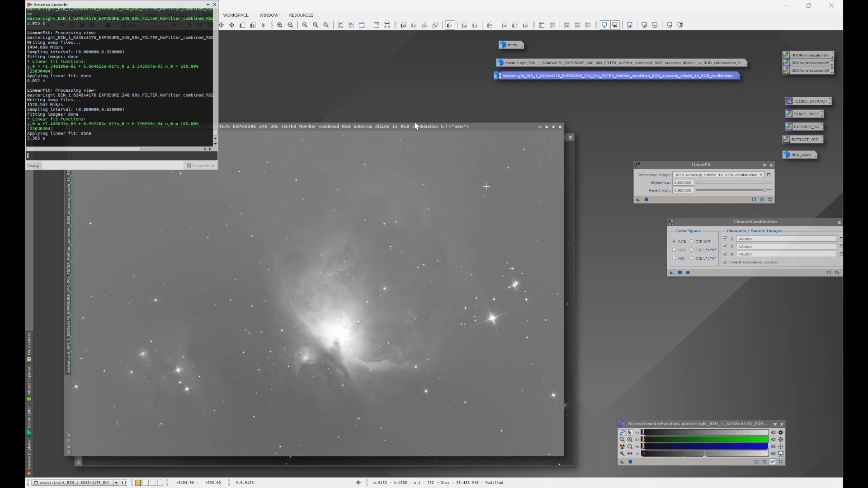
{"action": "left_click", "coordinate": [415, 126]}
{"action": "key", "text": "ctrl+a"}
{"action": "left_click", "coordinate": [540, 127]}
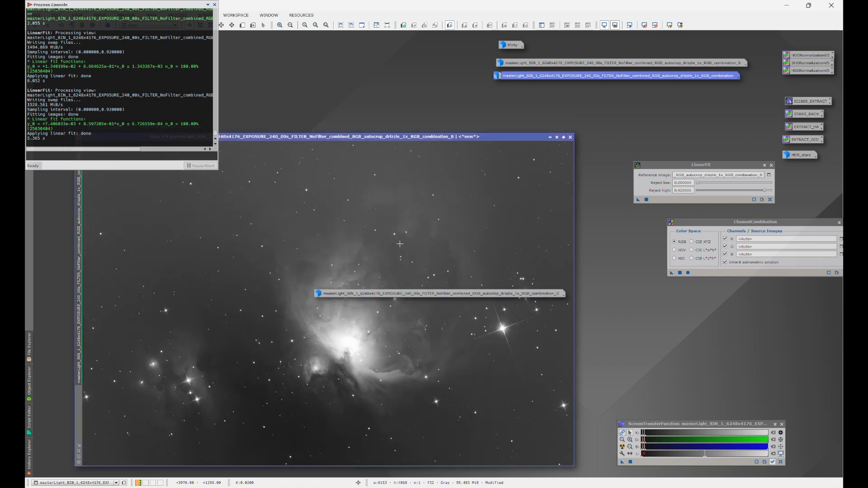
{"action": "left_click_drag", "start_coordinate": [397, 294], "coordinate": [578, 91]}
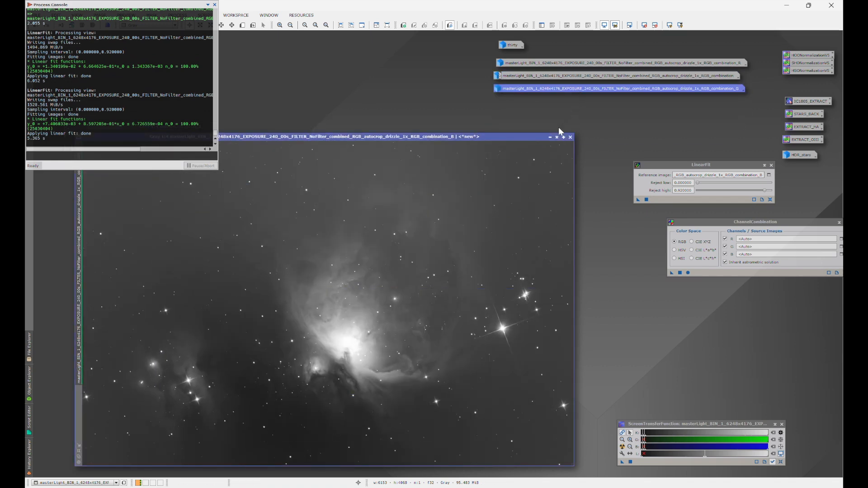
- Minimize the 240-second blue channel image below the other icons, and close LinearFit and the process console
{"action": "left_click", "coordinate": [550, 136]}
{"action": "left_click_drag", "start_coordinate": [372, 307], "coordinate": [542, 104]}
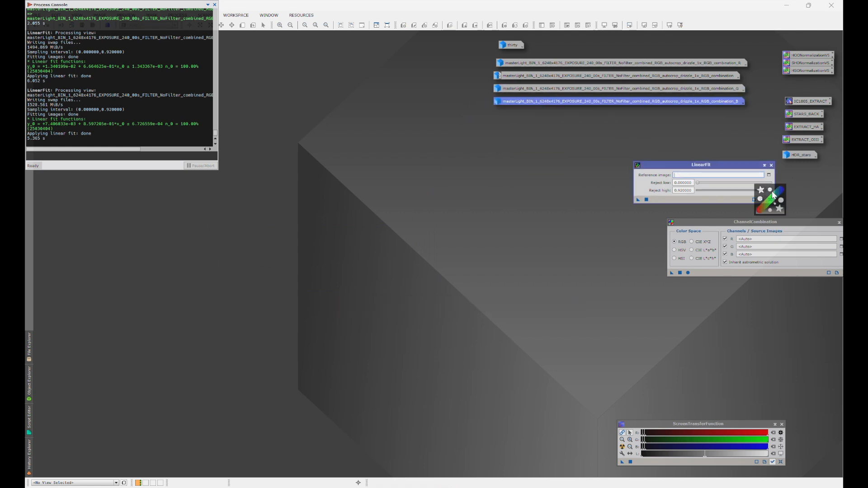
{"action": "left_click", "coordinate": [771, 165]}
{"action": "left_click", "coordinate": [214, 4]}
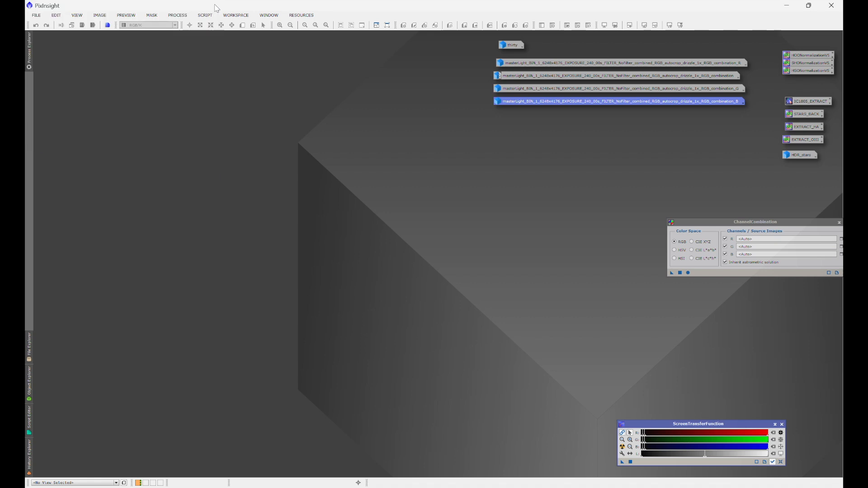
- Assign the 240-second red, green and blue channel images as the R, G and B sources in ChannelCombination
{"action": "left_click", "coordinate": [178, 15]}
{"action": "left_click", "coordinate": [380, 77]}
{"action": "left_click_drag", "start_coordinate": [752, 222], "coordinate": [579, 145]}
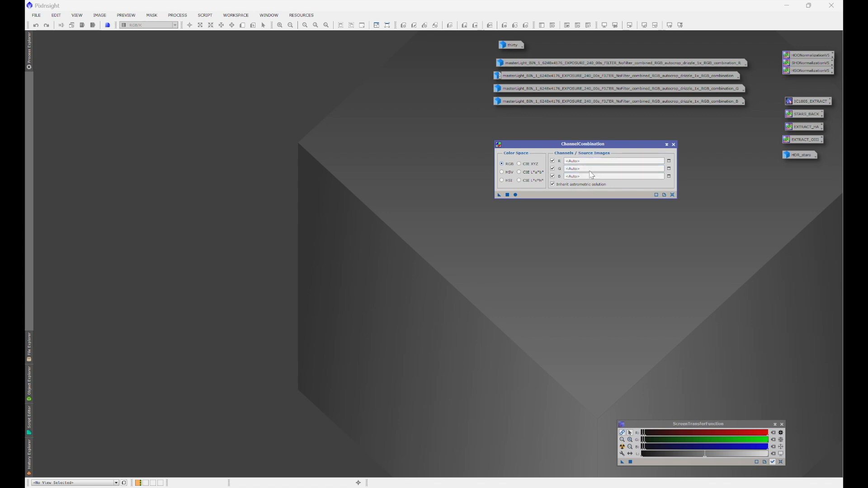
{"action": "left_click", "coordinate": [669, 161]}
{"action": "key", "text": "Return"}
{"action": "left_click", "coordinate": [669, 169]}
{"action": "key", "text": "Return"}
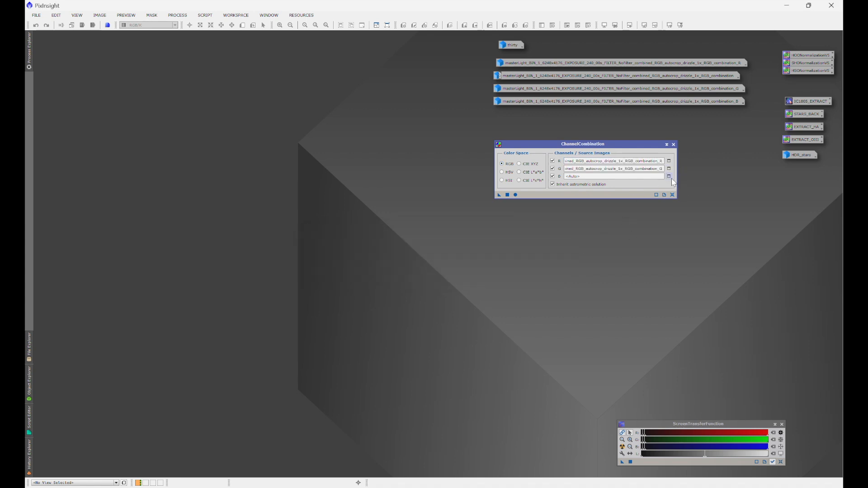
{"action": "left_click", "coordinate": [669, 176]}
{"action": "left_click", "coordinate": [510, 255]}
- Combine the 240-second channels into a new RGB image, reset and close ChannelCombination, and auto-stretch the result
{"action": "left_click", "coordinate": [516, 195]}
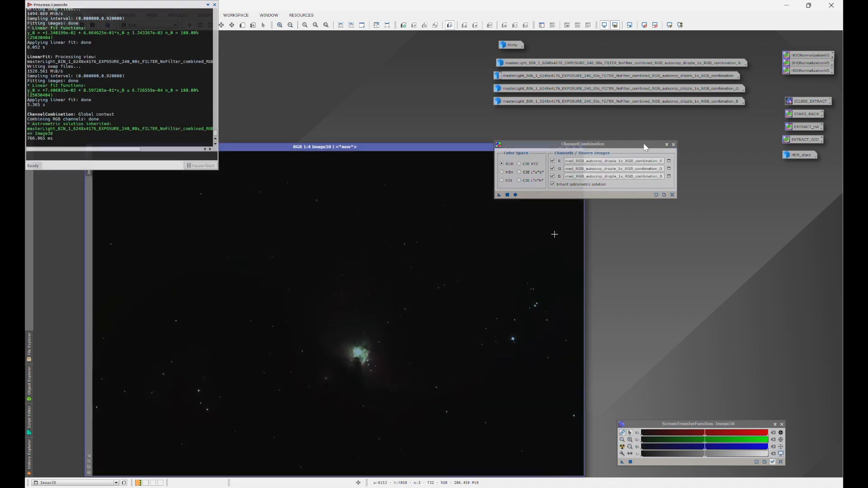
{"action": "left_click", "coordinate": [671, 194]}
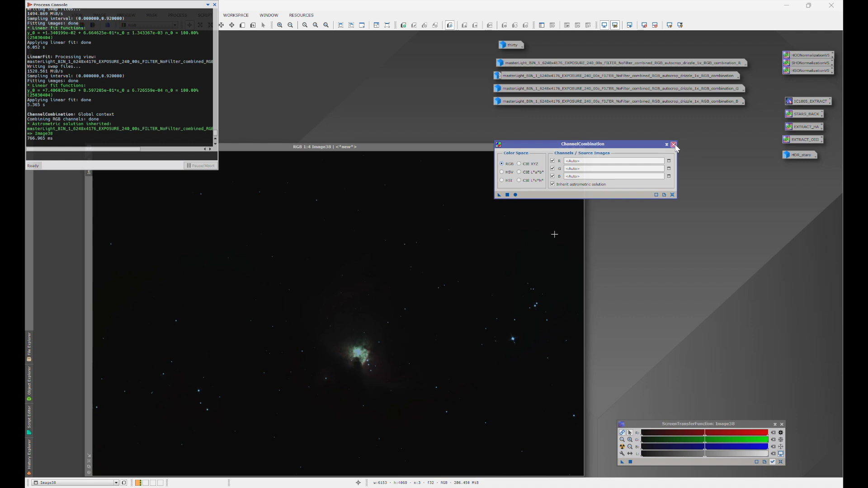
{"action": "left_click", "coordinate": [673, 144]}
{"action": "left_click_drag", "start_coordinate": [511, 146], "coordinate": [541, 116]}
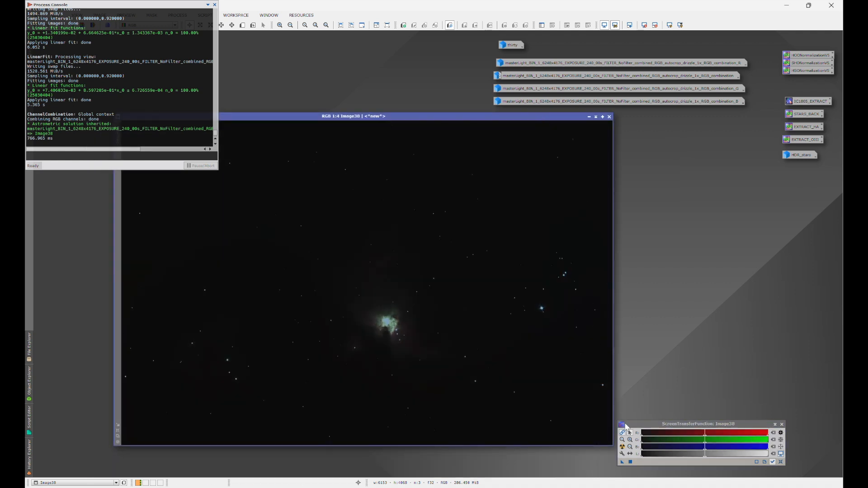
{"action": "left_click", "coordinate": [623, 447]}
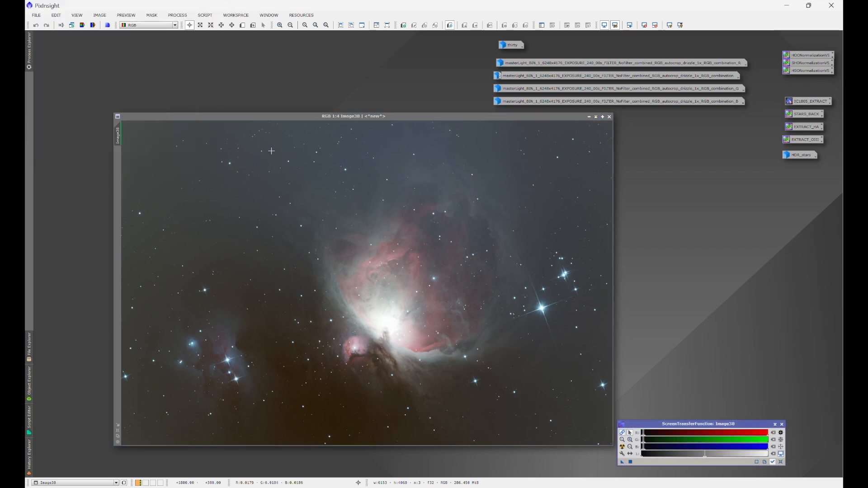
- Close the minimized 240-second combined image and its separate R, G and B channel images, discarding their unsaved changes
{"action": "left_click_drag", "start_coordinate": [479, 54], "coordinate": [543, 99]}
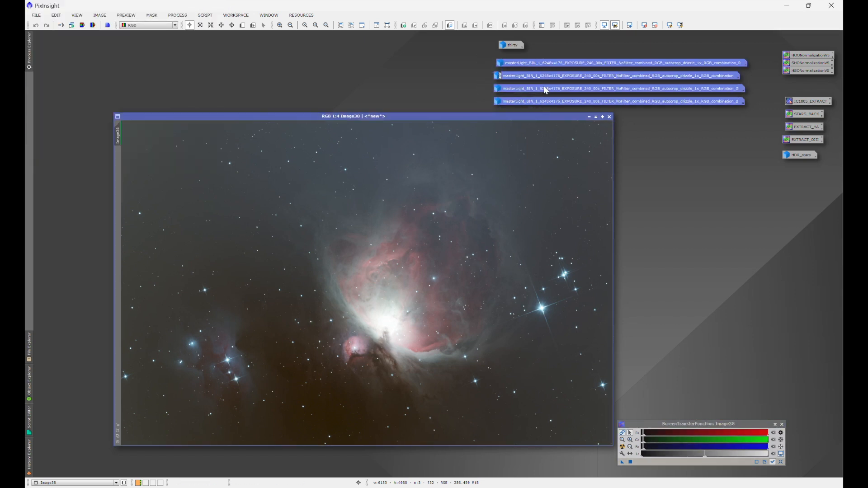
{"action": "right_click", "coordinate": [545, 88]}
{"action": "left_click", "coordinate": [571, 141]}
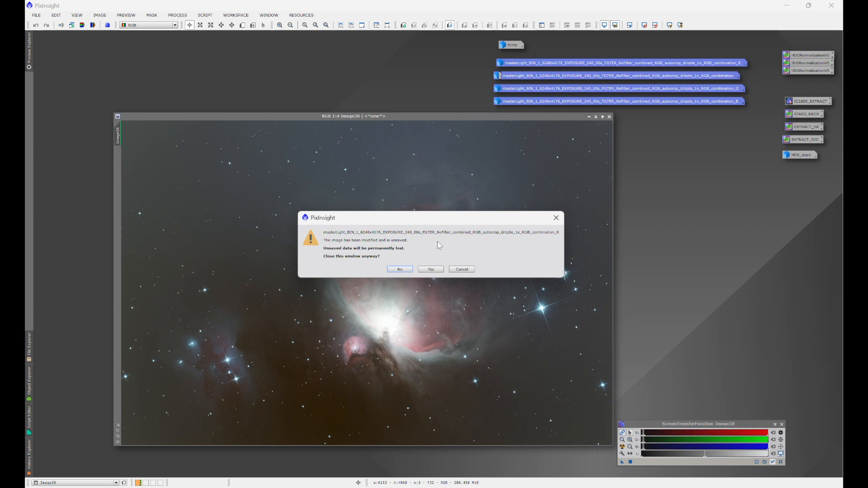
{"action": "left_click", "coordinate": [431, 269]}
{"action": "left_click", "coordinate": [431, 269]}
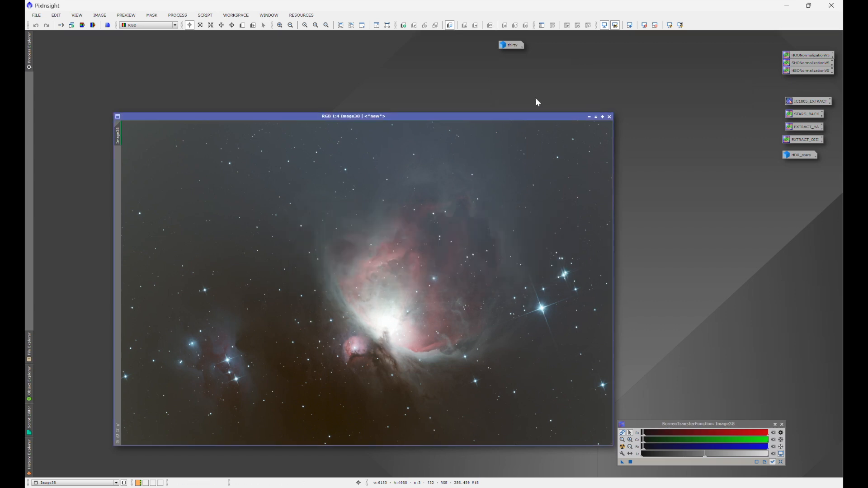
- Rename the recombined 240-second RGB image as two40 and close the process console
{"action": "left_click_drag", "start_coordinate": [518, 116], "coordinate": [493, 72]}
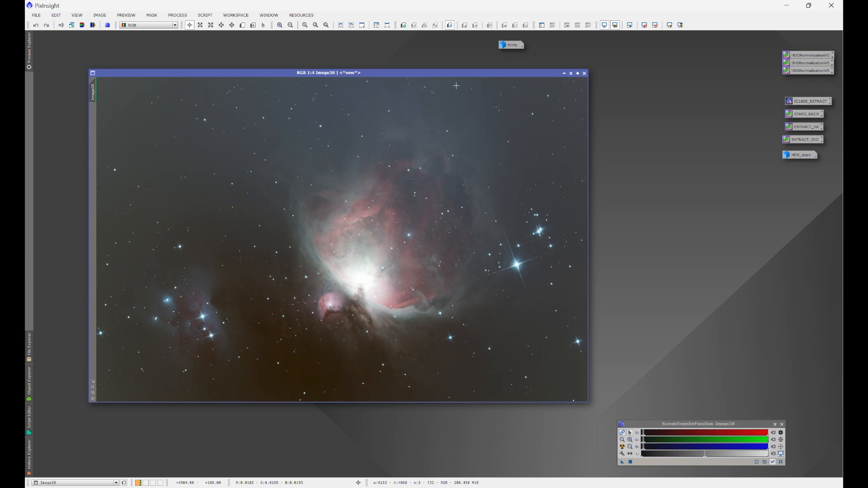
{"action": "key", "text": "F2"}
{"action": "type", "text": "two40"}
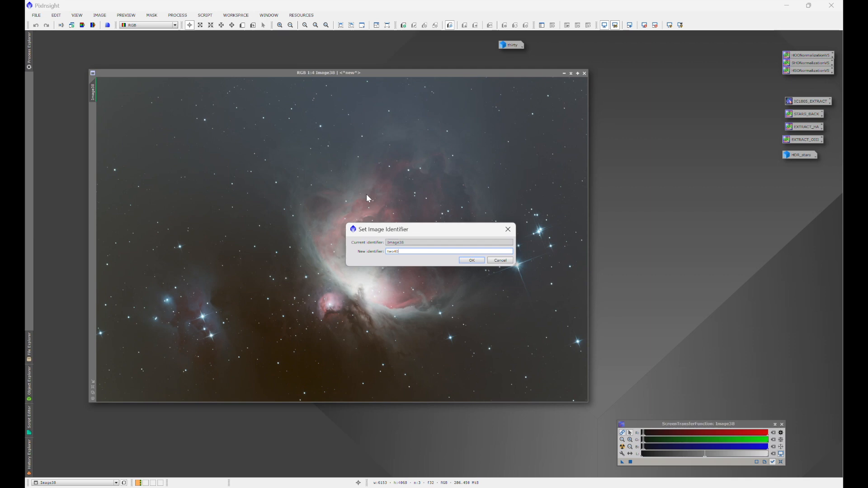
{"action": "left_click", "coordinate": [472, 261]}
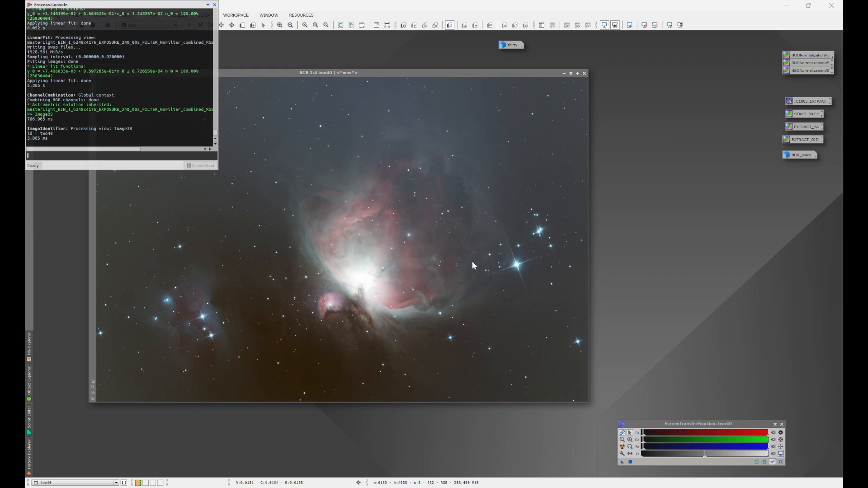
{"action": "left_click", "coordinate": [214, 5]}
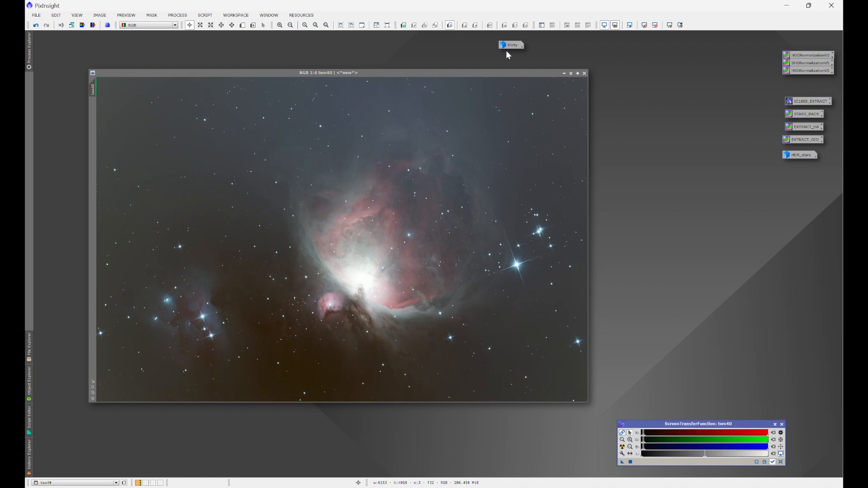
- Rotate the two40 image by 180°, accepting deletion of its astrometric solution, and close the process console
{"action": "left_click_drag", "start_coordinate": [400, 73], "coordinate": [404, 88]}
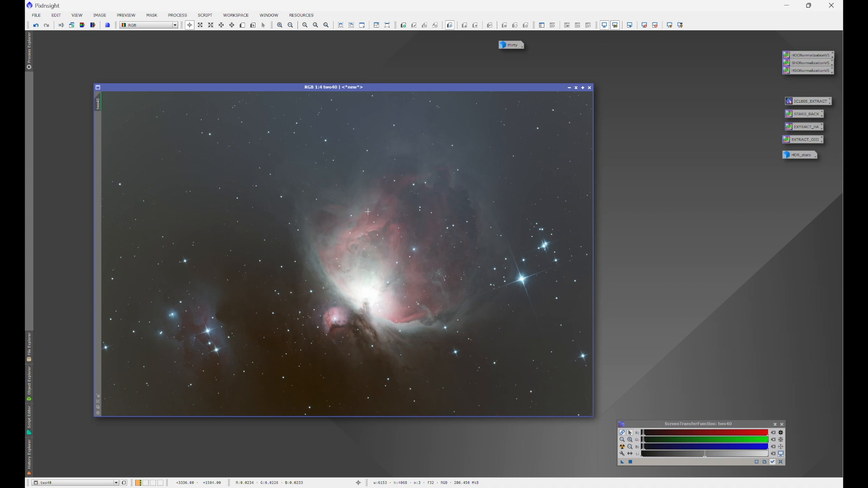
{"action": "left_click", "coordinate": [107, 17]}
{"action": "mouse_move", "coordinate": [175, 96]}
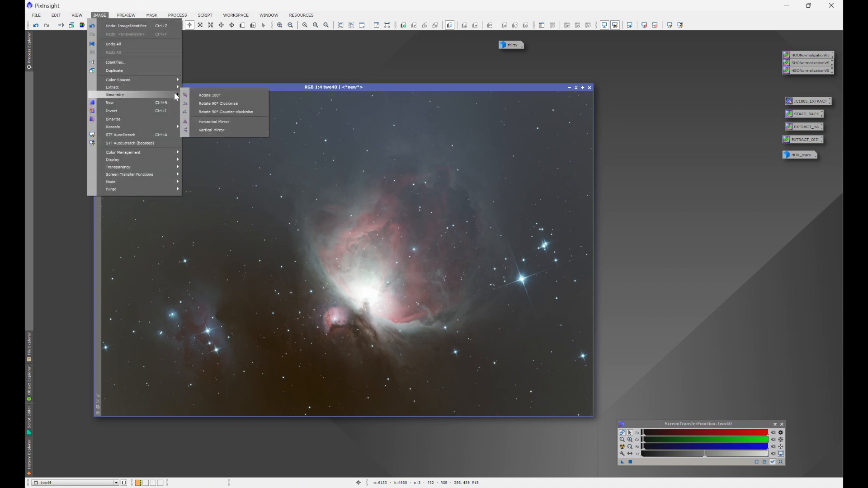
{"action": "left_click", "coordinate": [210, 96]}
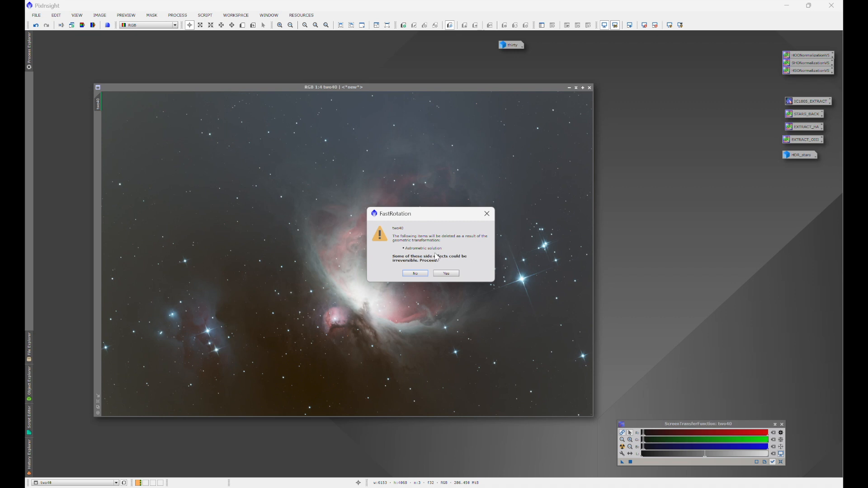
{"action": "left_click", "coordinate": [446, 273]}
{"action": "left_click", "coordinate": [214, 4]}
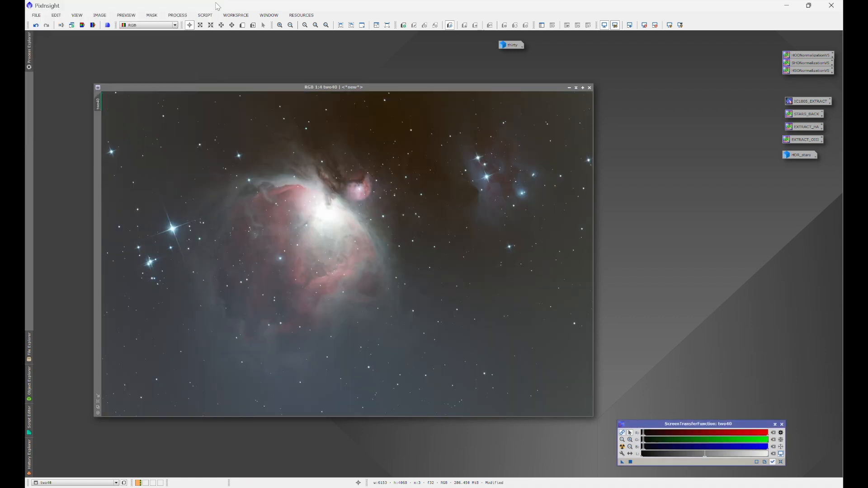
{"action": "left_click_drag", "start_coordinate": [390, 88], "coordinate": [373, 78]}
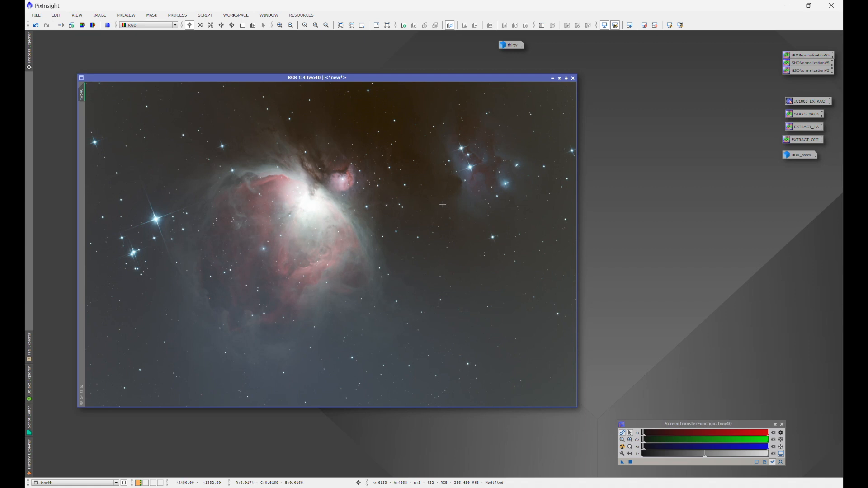
- Compare the thirty image's orientation with two40, and minimize thirty again
{"action": "double_click", "coordinate": [510, 45]}
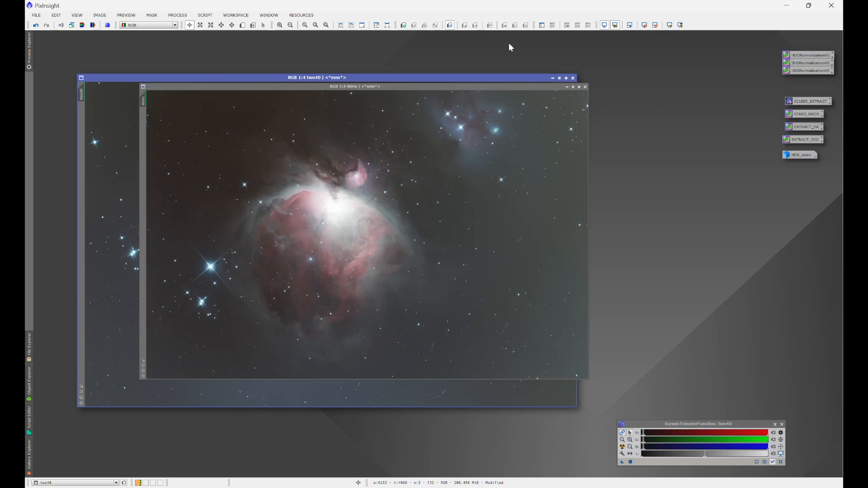
{"action": "left_click_drag", "start_coordinate": [447, 91], "coordinate": [575, 103]}
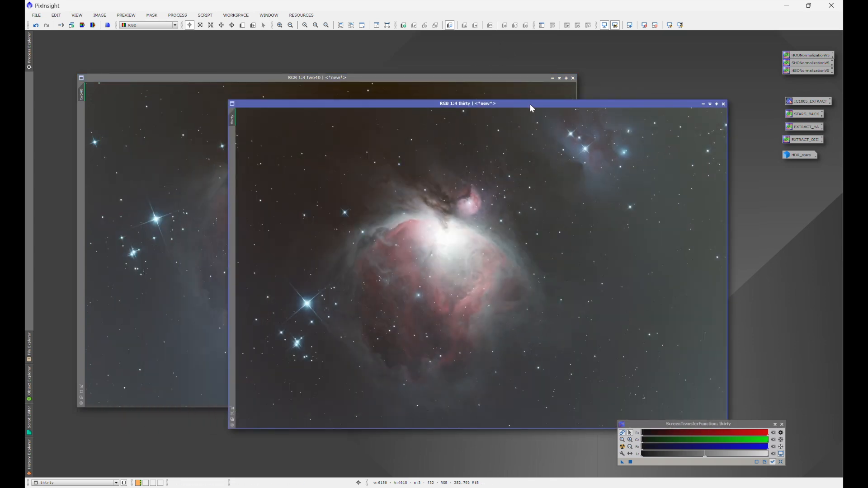
{"action": "left_click_drag", "start_coordinate": [530, 106], "coordinate": [544, 92]}
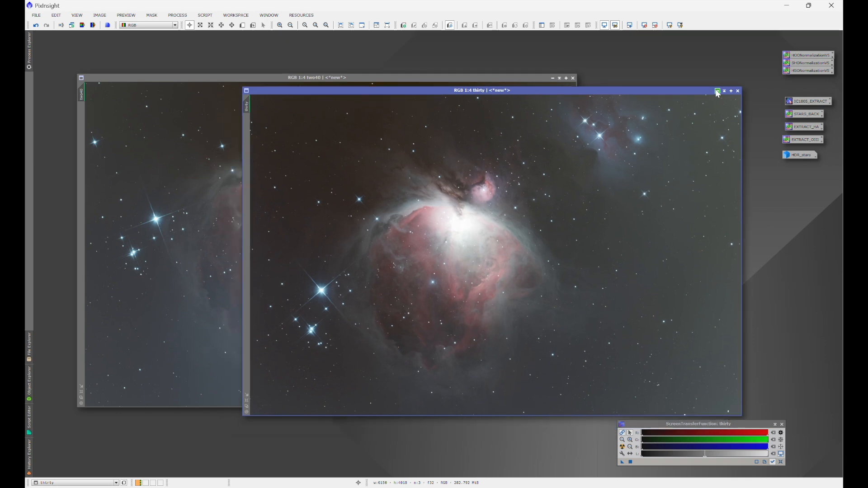
{"action": "left_click", "coordinate": [718, 92]}
{"action": "left_click_drag", "start_coordinate": [399, 80], "coordinate": [404, 82]}
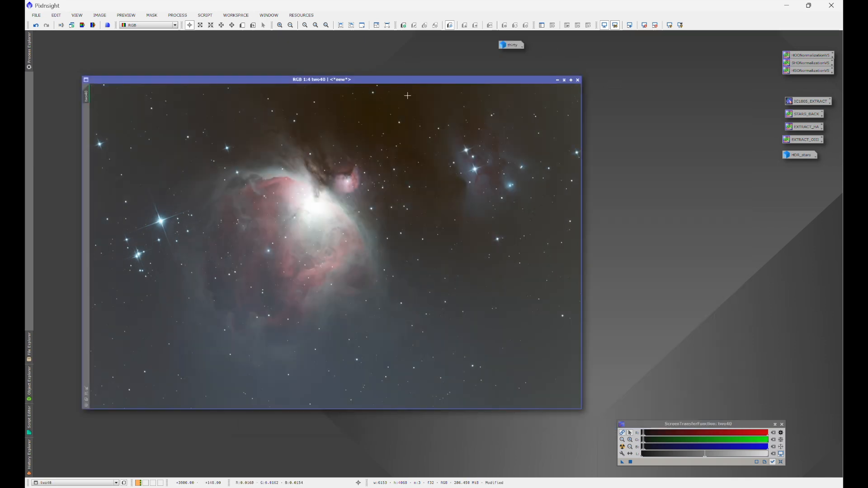
- Apply BlurXTerminator to the two40 image with the Correct Only option enabled
{"action": "left_click", "coordinate": [178, 15]}
{"action": "mouse_move", "coordinate": [190, 26]}
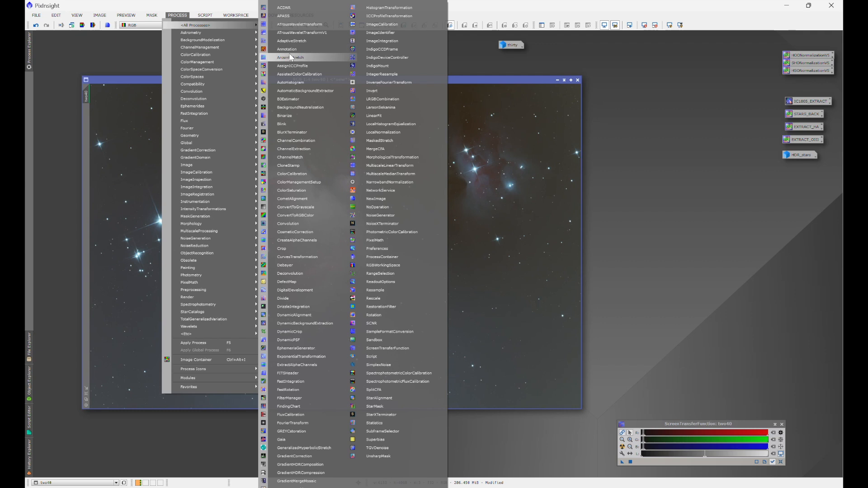
{"action": "left_click", "coordinate": [292, 132]}
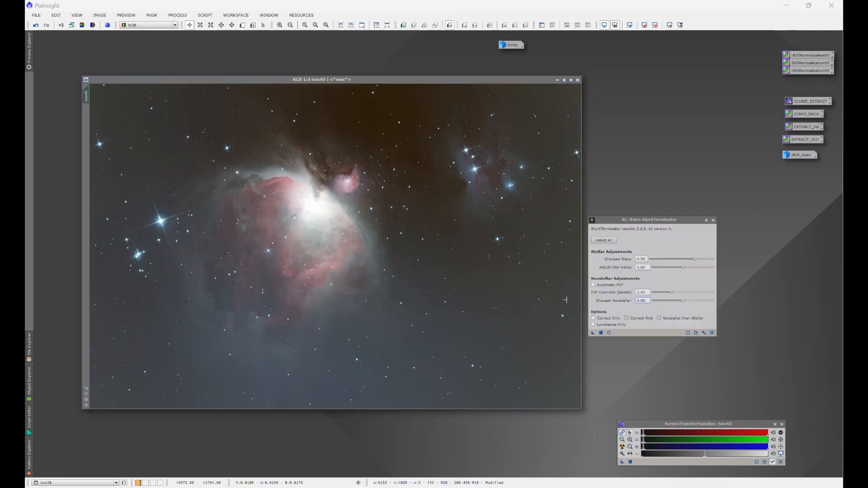
{"action": "left_click", "coordinate": [598, 321]}
{"action": "left_click_drag", "start_coordinate": [633, 221], "coordinate": [652, 191]}
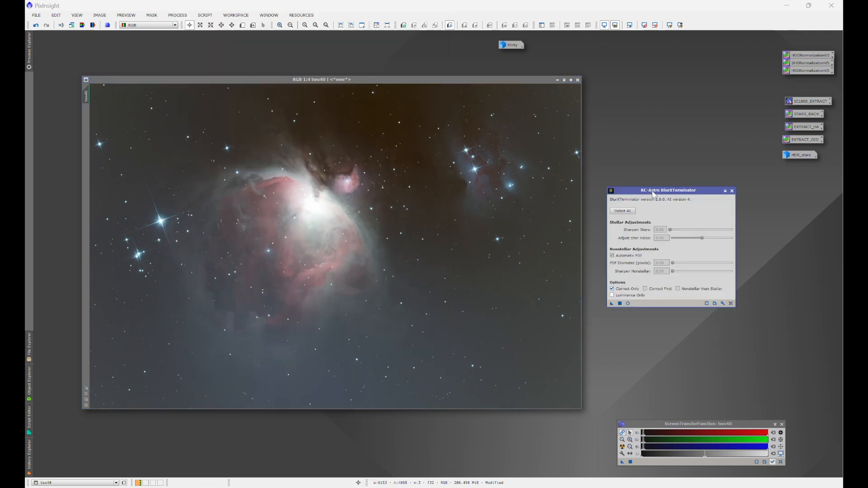
{"action": "left_click_drag", "start_coordinate": [611, 303], "coordinate": [568, 151]}
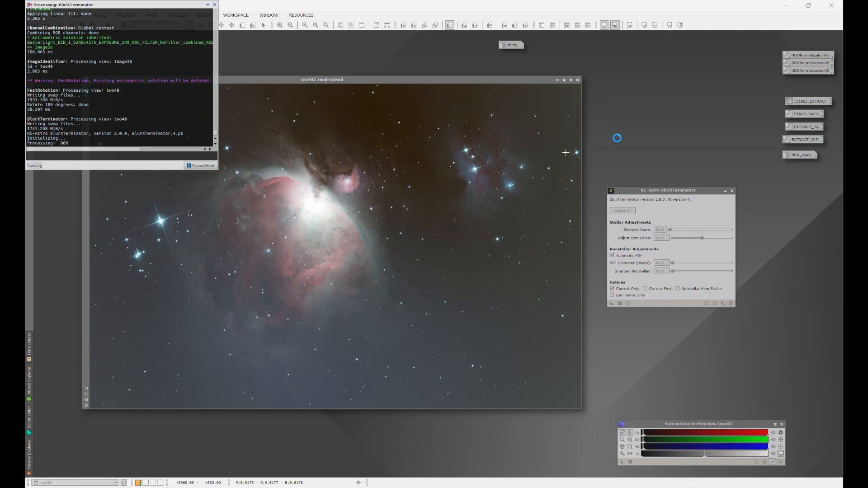
- Minimize two40, apply the same BlurXTerminator correction to the thirty image, and close the process console and BlurXTerminator
{"action": "left_click", "coordinate": [557, 80]}
{"action": "left_click_drag", "start_coordinate": [346, 247], "coordinate": [512, 55]}
{"action": "double_click", "coordinate": [511, 45]}
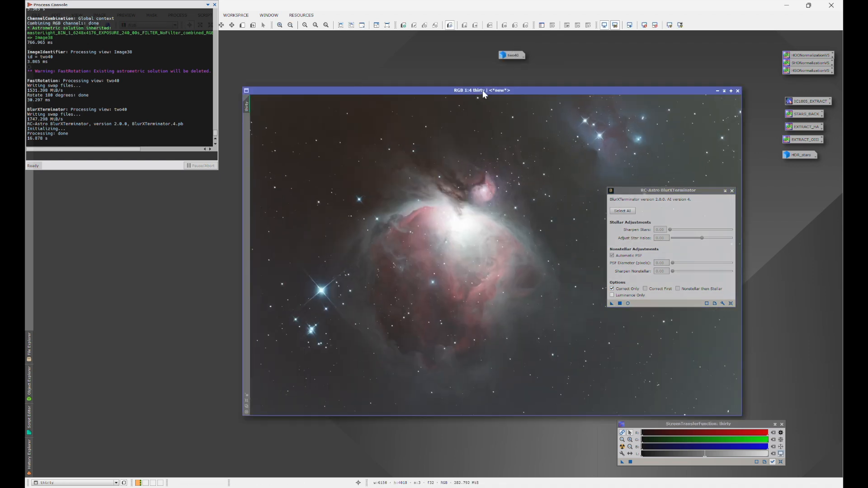
{"action": "left_click", "coordinate": [612, 303]}
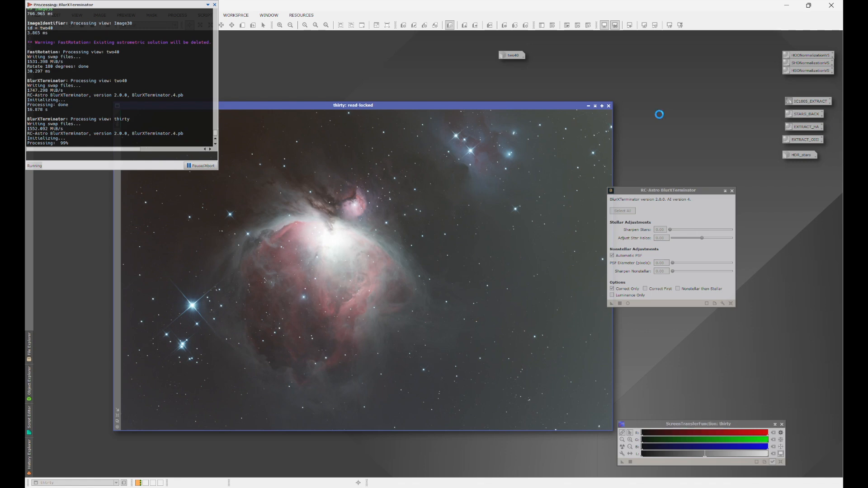
{"action": "left_click", "coordinate": [215, 4]}
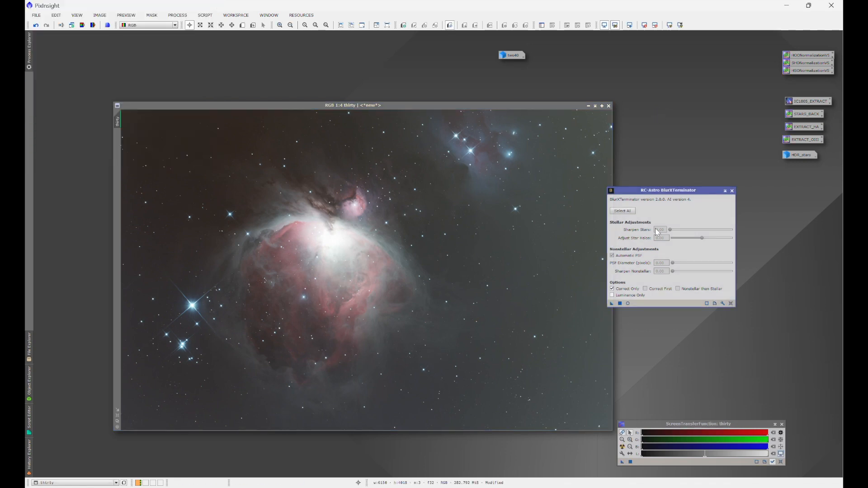
{"action": "left_click", "coordinate": [732, 191]}
- Restore two40 beside the thirty image to compare their framing, and minimize two40 again
{"action": "left_click_drag", "start_coordinate": [560, 107], "coordinate": [492, 91]}
{"action": "double_click", "coordinate": [508, 54]}
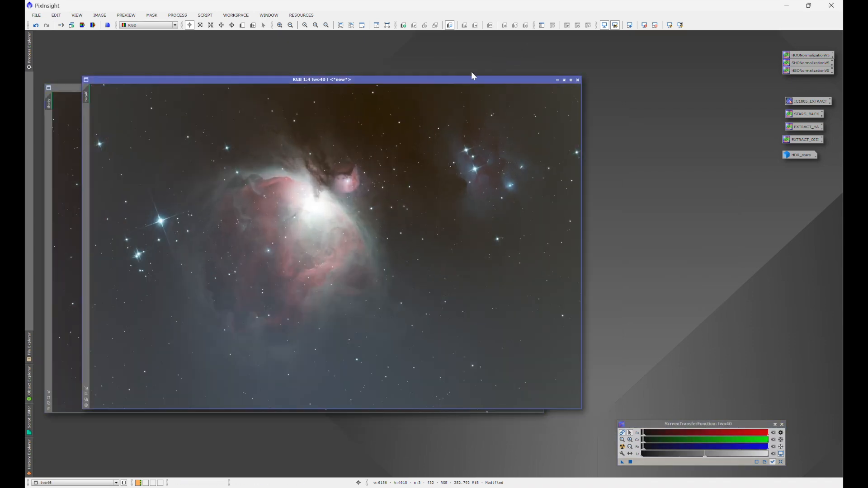
{"action": "left_click_drag", "start_coordinate": [471, 78], "coordinate": [645, 96]}
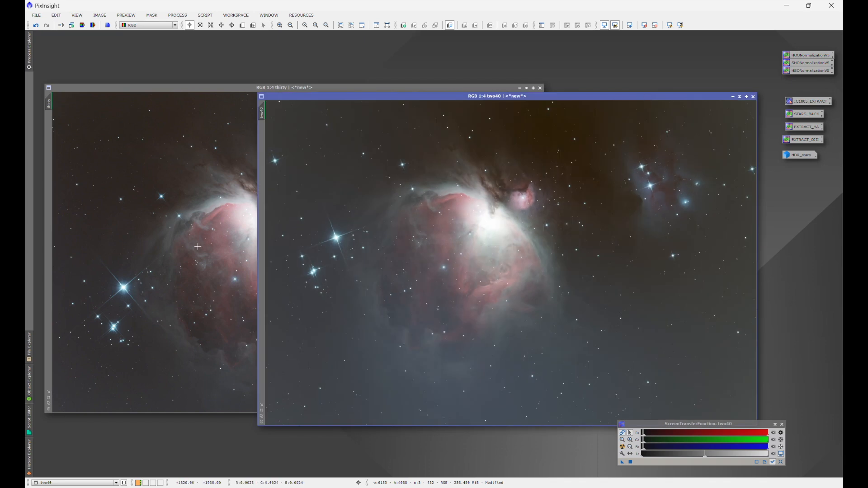
{"action": "left_click", "coordinate": [732, 96]}
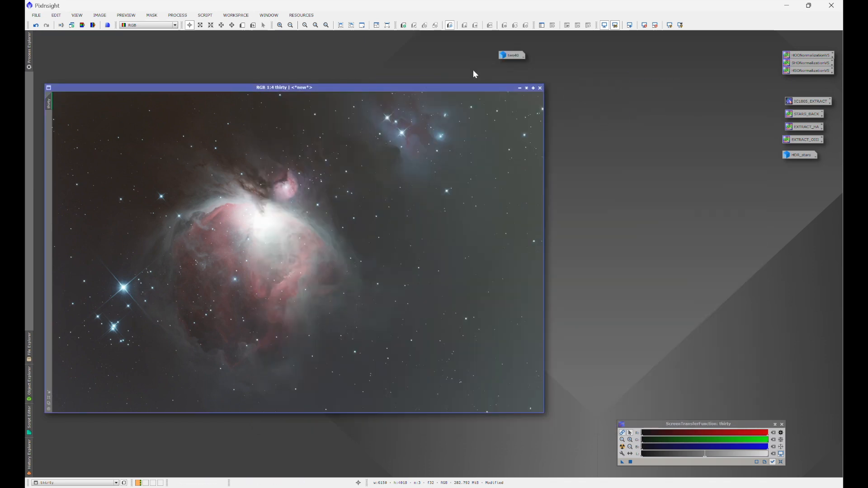
- Open DynamicCrop for the thirty image and place its dialog beside the image
{"action": "left_click_drag", "start_coordinate": [441, 86], "coordinate": [446, 83]}
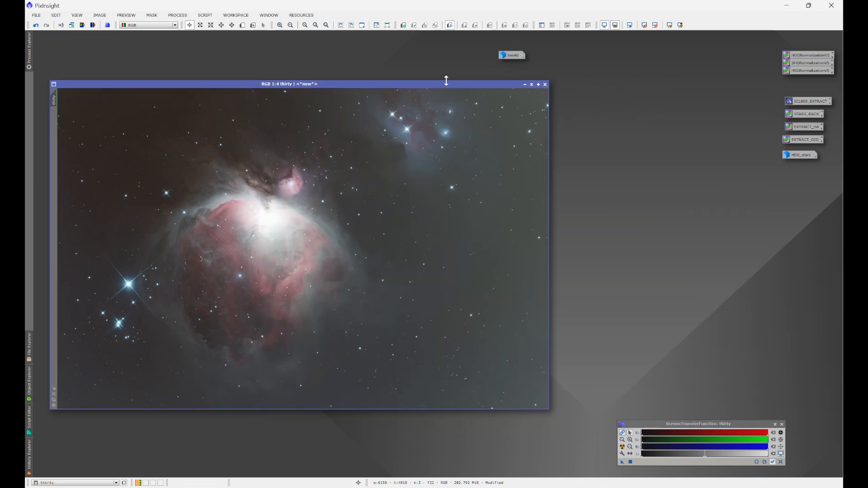
{"action": "left_click", "coordinate": [178, 15]}
{"action": "mouse_move", "coordinate": [195, 25]}
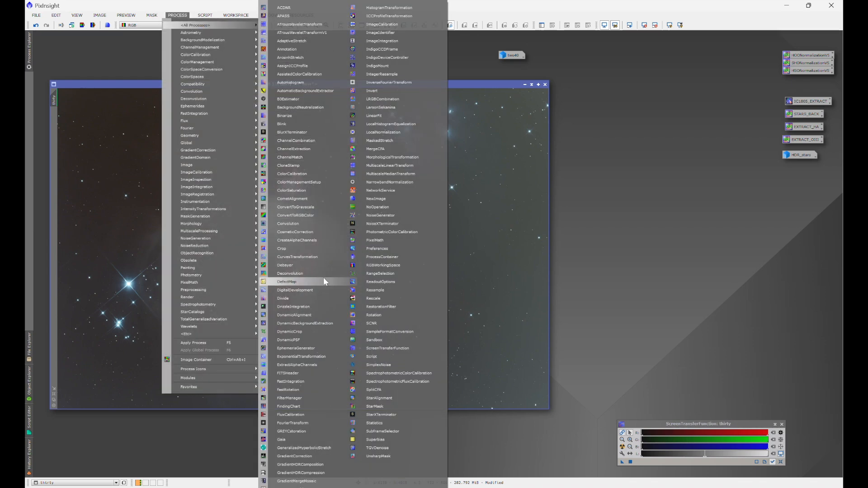
{"action": "left_click", "coordinate": [317, 332]}
{"action": "left_click_drag", "start_coordinate": [676, 91], "coordinate": [609, 128]}
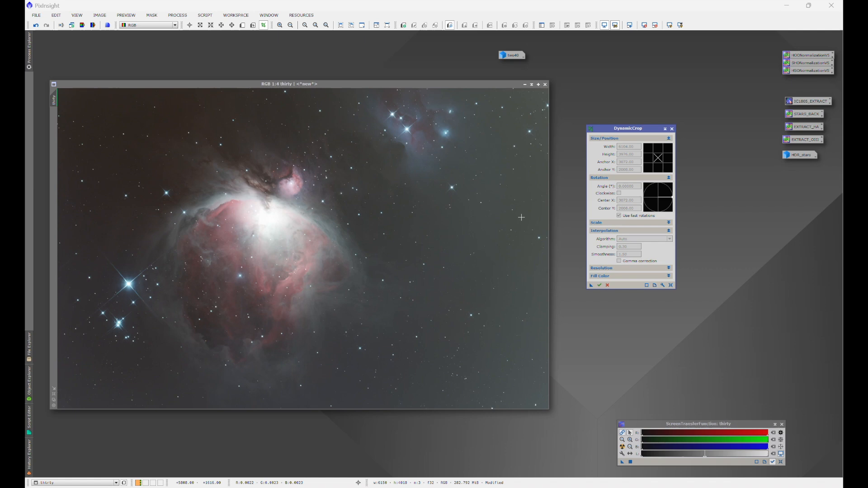
- Define a crop of about 6100 × 3960 pixels just inside the thirty image's borders and save its settings as a process icon
{"action": "scroll", "coordinate": [519, 220], "scroll_direction": "up", "scroll_amount": 12}
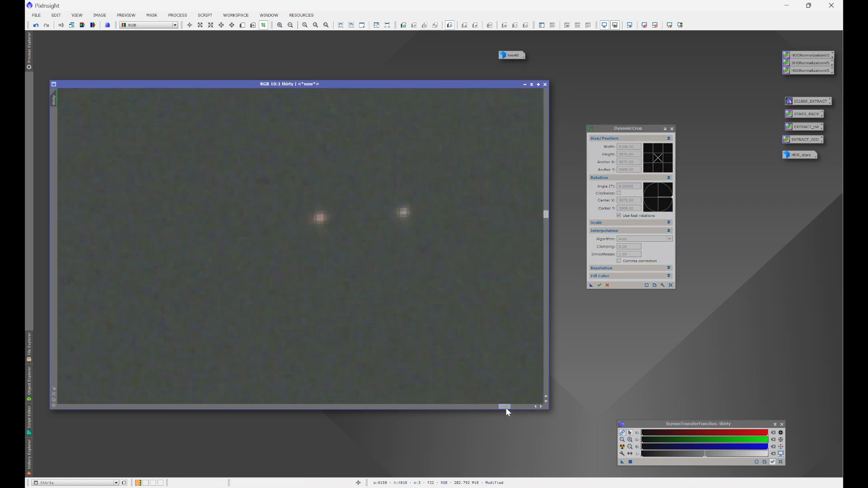
{"action": "left_click_drag", "start_coordinate": [506, 407], "coordinate": [532, 407]}
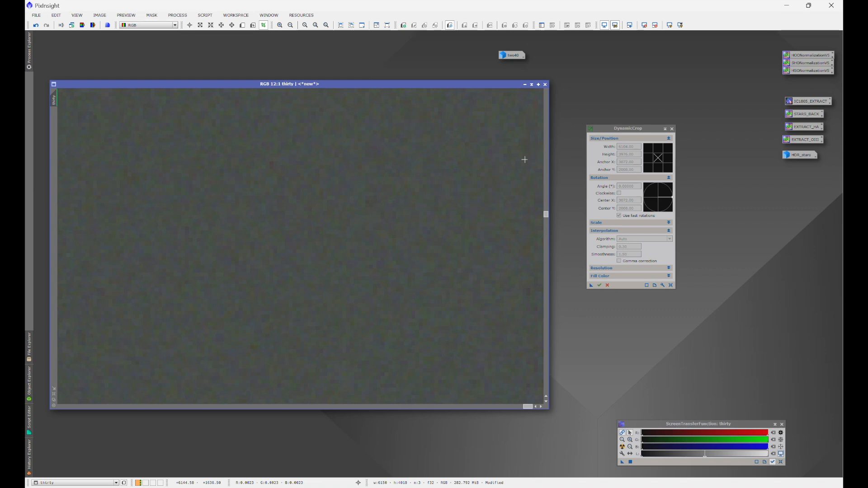
{"action": "left_click_drag", "start_coordinate": [547, 216], "coordinate": [550, 142]}
{"action": "scroll", "coordinate": [407, 280], "scroll_direction": "down", "scroll_amount": 13}
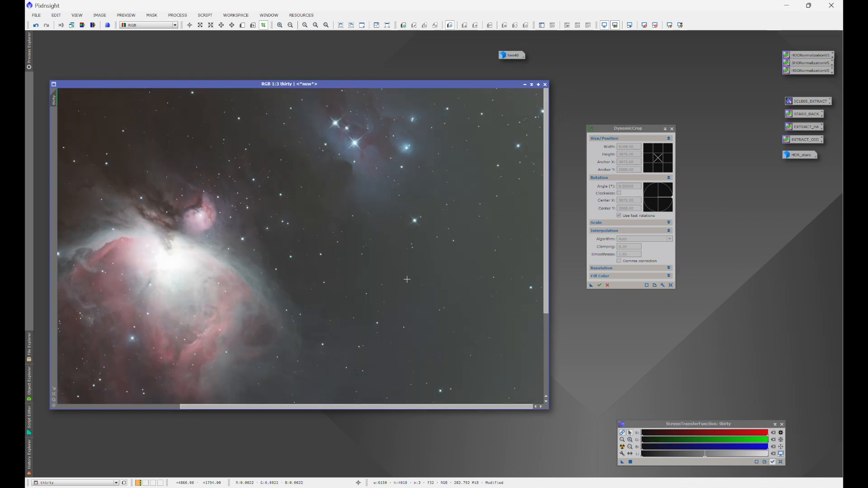
{"action": "scroll", "coordinate": [407, 280], "scroll_direction": "down", "scroll_amount": 1}
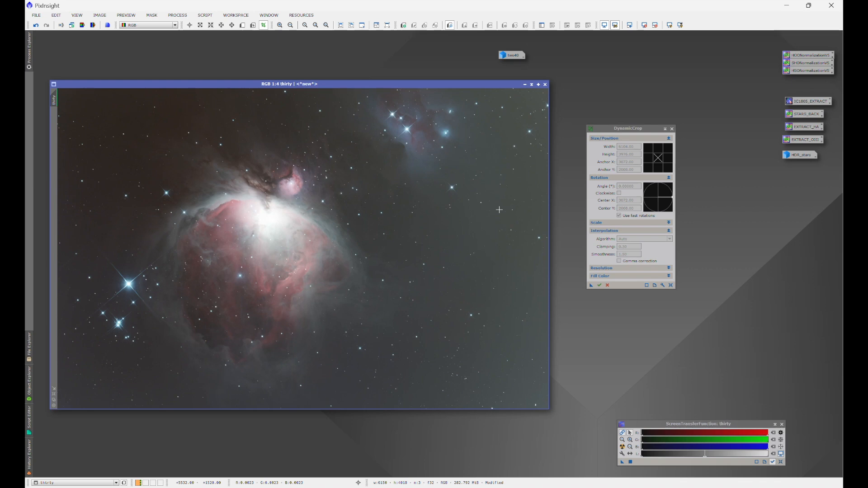
{"action": "left_click_drag", "start_coordinate": [59, 91], "coordinate": [546, 406]}
{"action": "key", "text": "Return"}
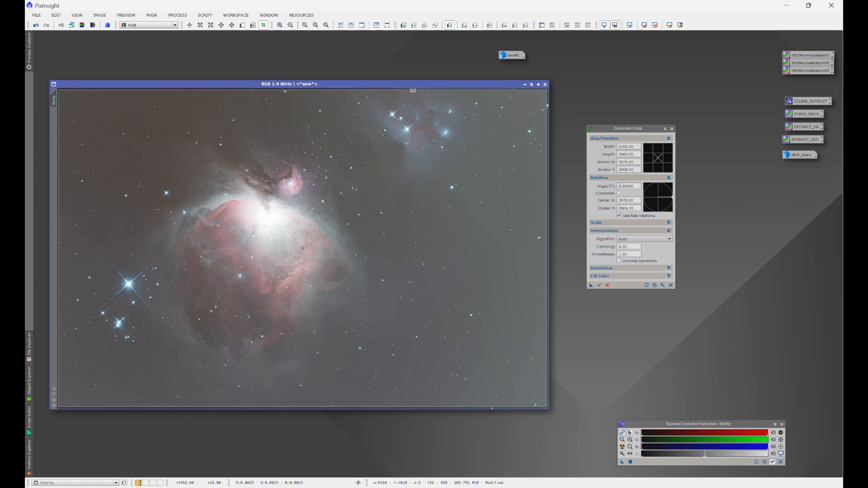
{"action": "left_click_drag", "start_coordinate": [413, 90], "coordinate": [413, 91]}
{"action": "left_click_drag", "start_coordinate": [591, 285], "coordinate": [589, 321]}
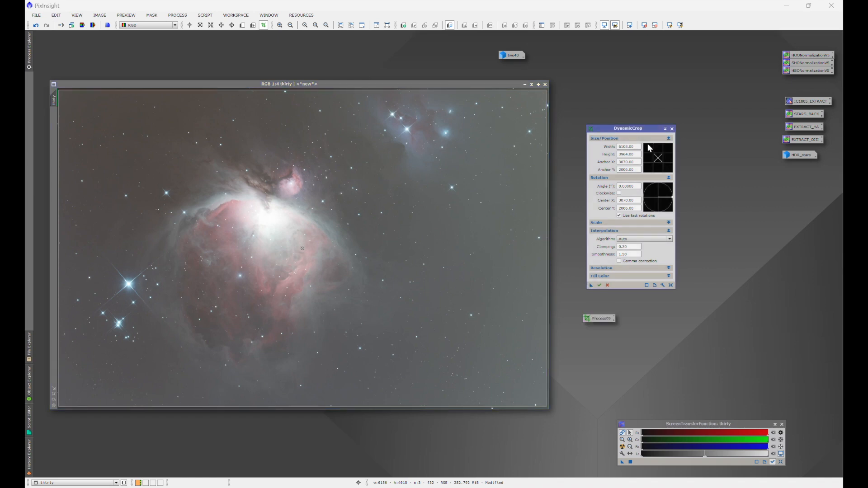
- Cancel the active crop session on thirty, restore two40 over it and move the saved crop icon into the free workspace beside it
{"action": "left_click", "coordinate": [671, 129]}
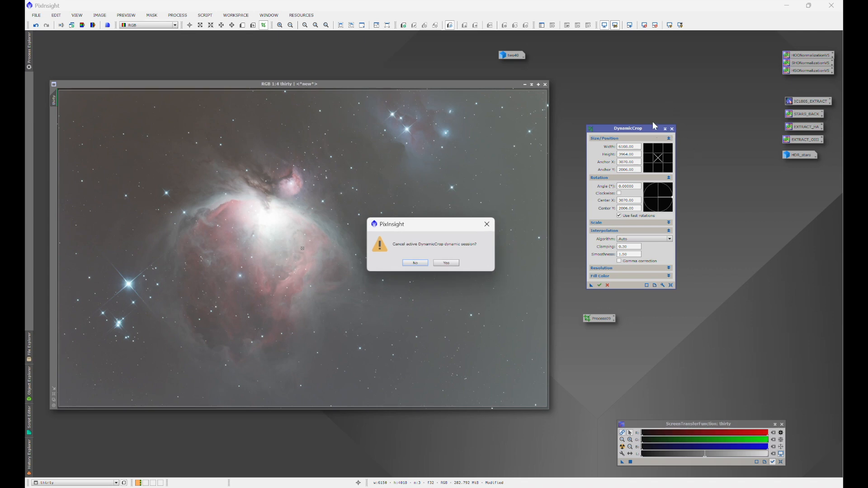
{"action": "left_click", "coordinate": [446, 266]}
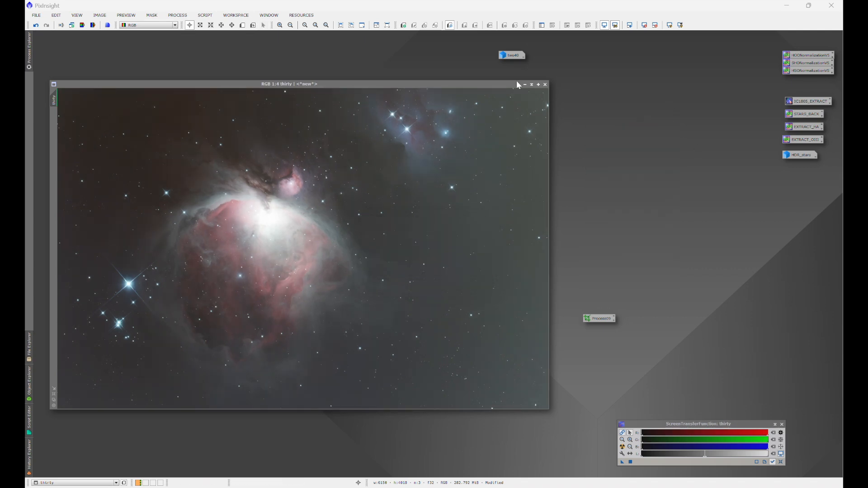
{"action": "double_click", "coordinate": [513, 56]}
{"action": "left_click_drag", "start_coordinate": [515, 94], "coordinate": [311, 90]}
{"action": "left_click_drag", "start_coordinate": [600, 319], "coordinate": [740, 238]}
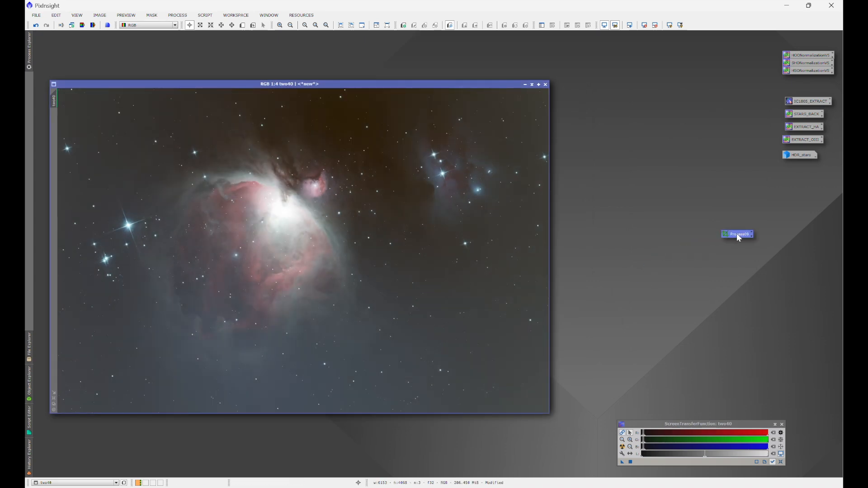
- Load the saved crop settings on two40 to check how they fit, cancel that crop session and minimize two40
{"action": "double_click", "coordinate": [738, 235]}
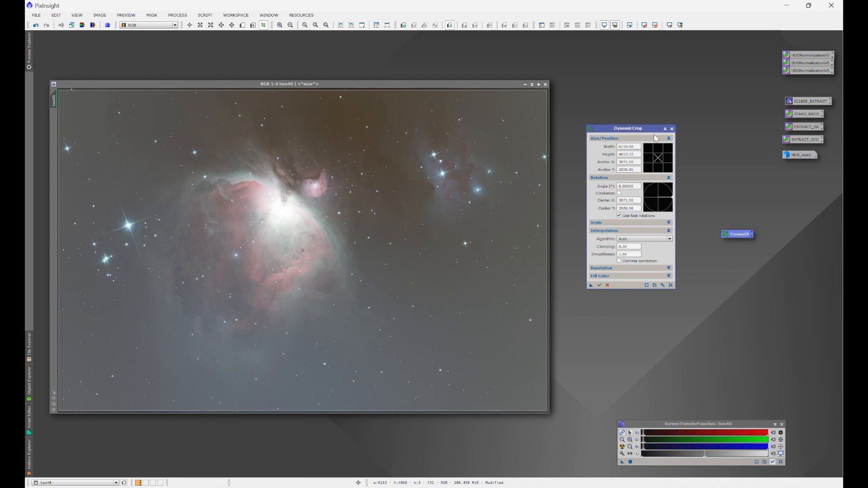
{"action": "left_click", "coordinate": [671, 128]}
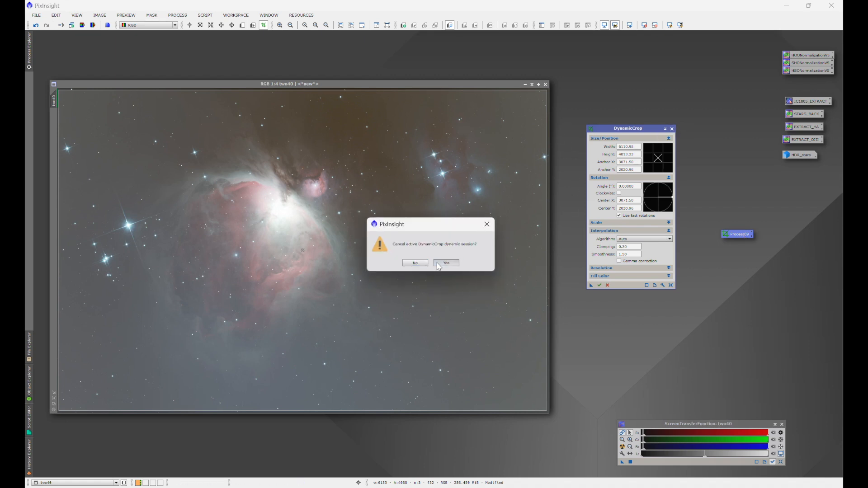
{"action": "left_click", "coordinate": [438, 265]}
{"action": "left_click", "coordinate": [524, 85]}
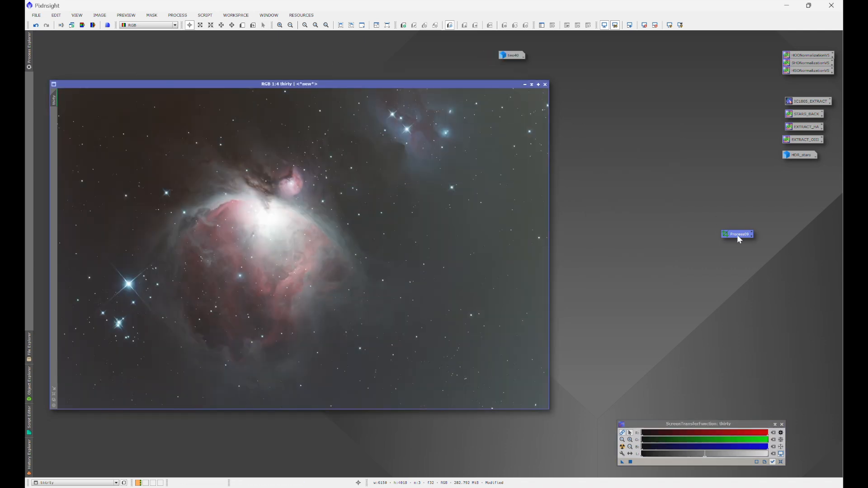
- Apply the saved crop to thirty, accepting deletion of its astrometric solution, fit its window to the cropped image, and put thirty and DynamicCrop away
{"action": "double_click", "coordinate": [737, 234]}
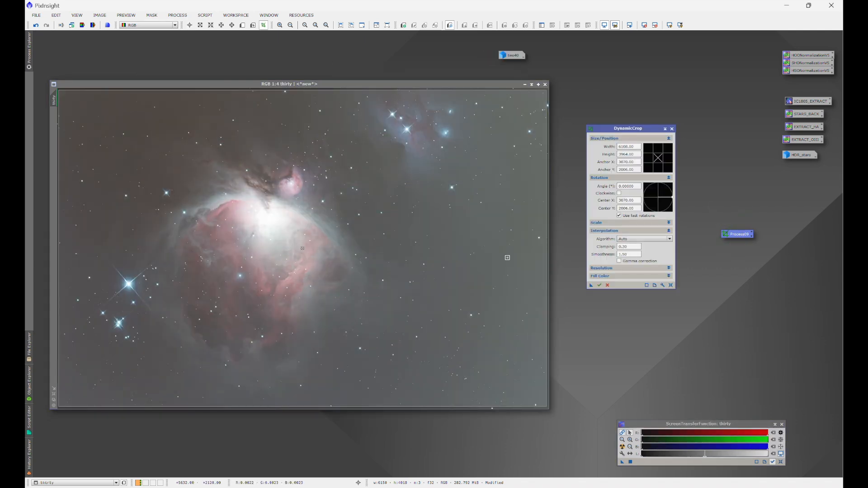
{"action": "left_click", "coordinate": [599, 285]}
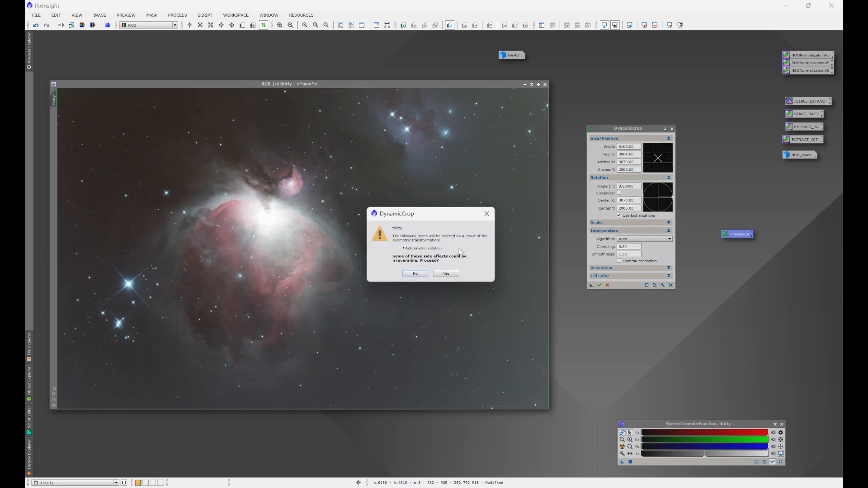
{"action": "left_click", "coordinate": [447, 272]}
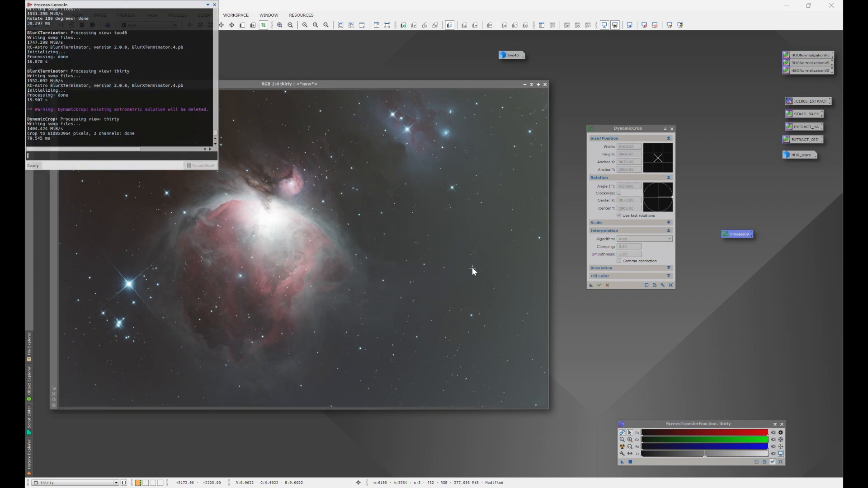
{"action": "left_click", "coordinate": [215, 4]}
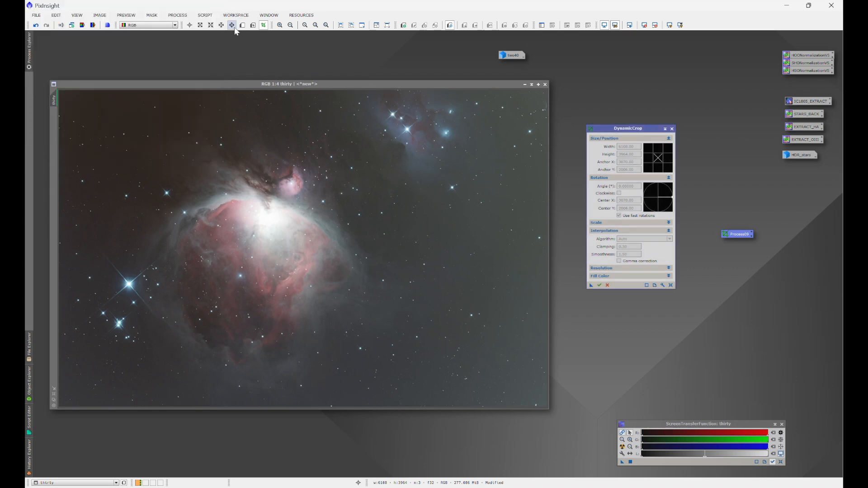
{"action": "left_click", "coordinate": [352, 25]}
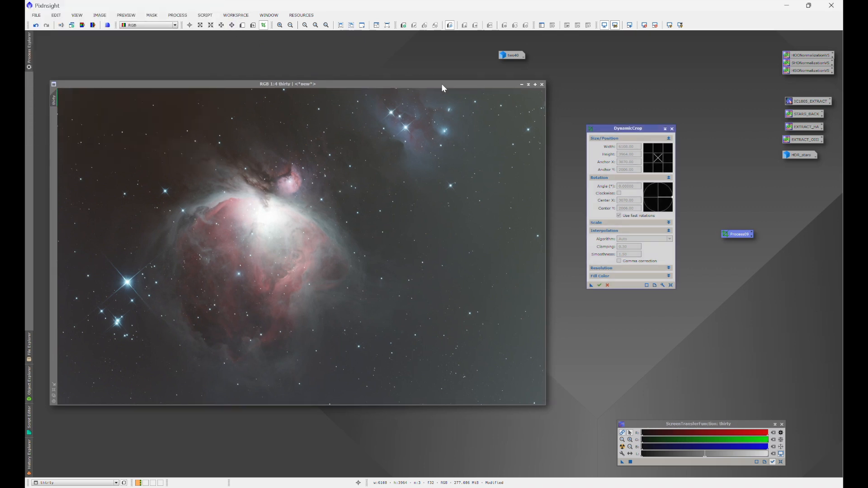
{"action": "left_click", "coordinate": [521, 84]}
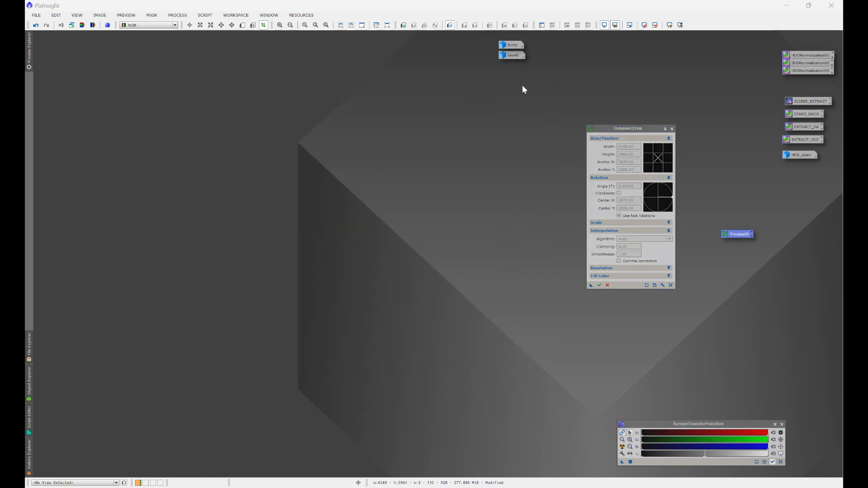
{"action": "left_click", "coordinate": [671, 129]}
- Restore two40, crop it with the same saved settings, fit its window to the image, and store the crop icon with the other process icons
{"action": "double_click", "coordinate": [510, 55]}
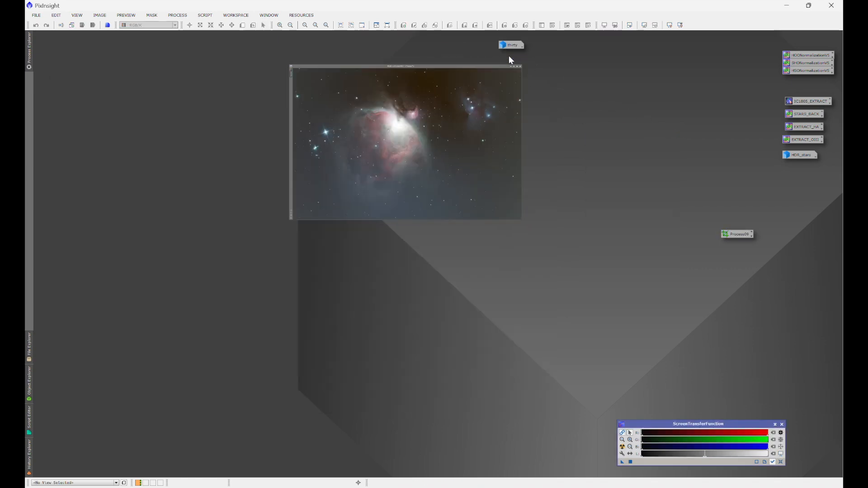
{"action": "double_click", "coordinate": [738, 233]}
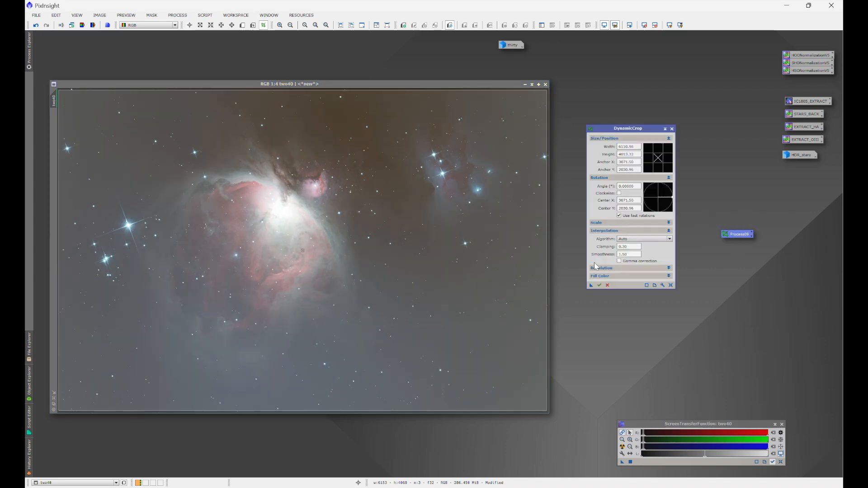
{"action": "left_click", "coordinate": [600, 285]}
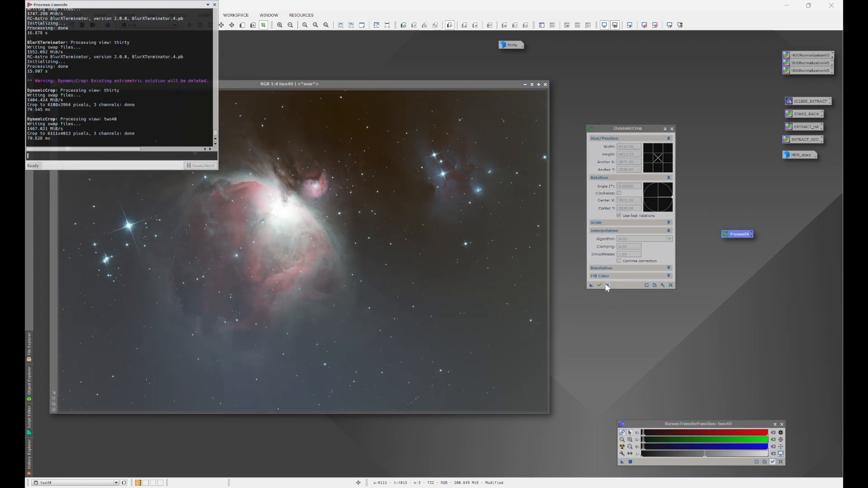
{"action": "left_click", "coordinate": [214, 4]}
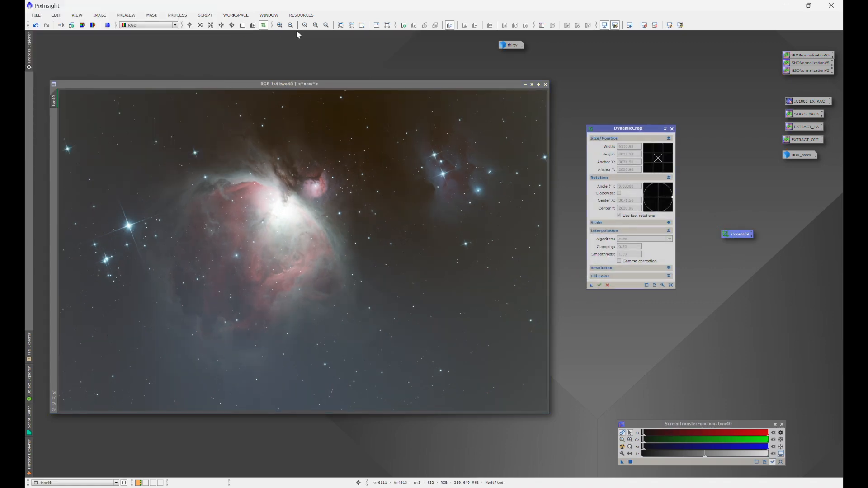
{"action": "left_click", "coordinate": [351, 26]}
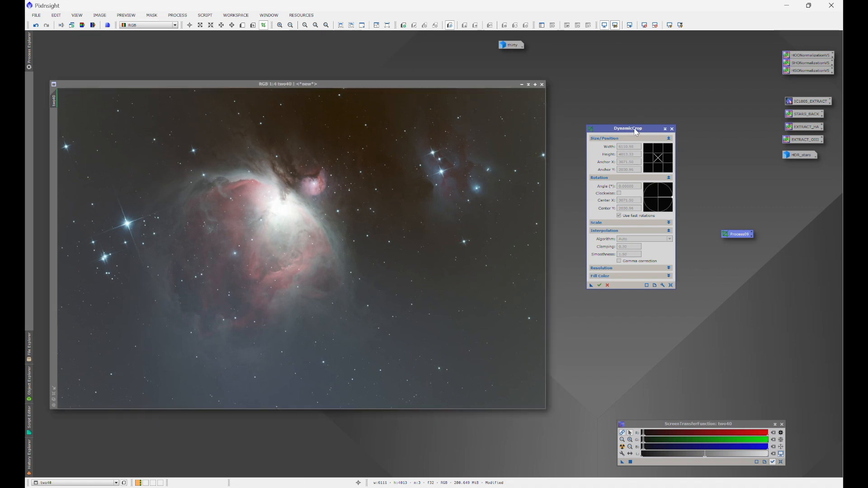
{"action": "left_click", "coordinate": [671, 129]}
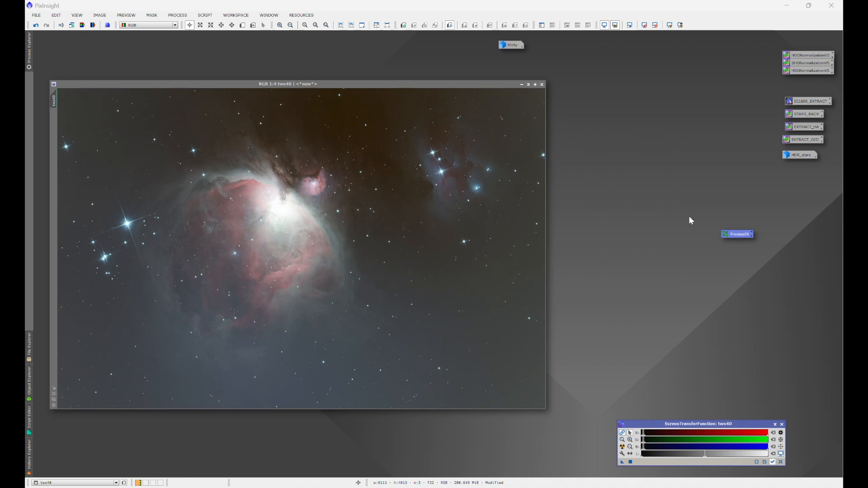
{"action": "left_click_drag", "start_coordinate": [737, 235], "coordinate": [810, 186]}
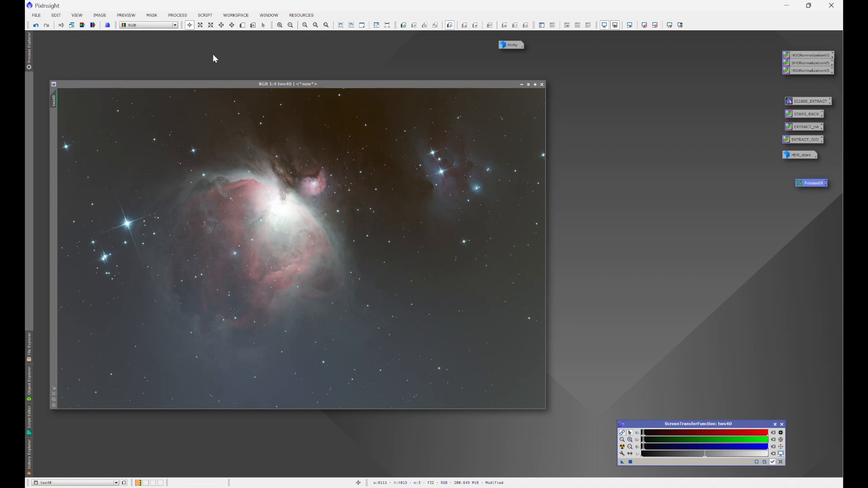
- Run the GraXpert script on two40 with Subtraction correction and smoothing 1.000, discard the background model and minimize two40
{"action": "left_click", "coordinate": [205, 15]}
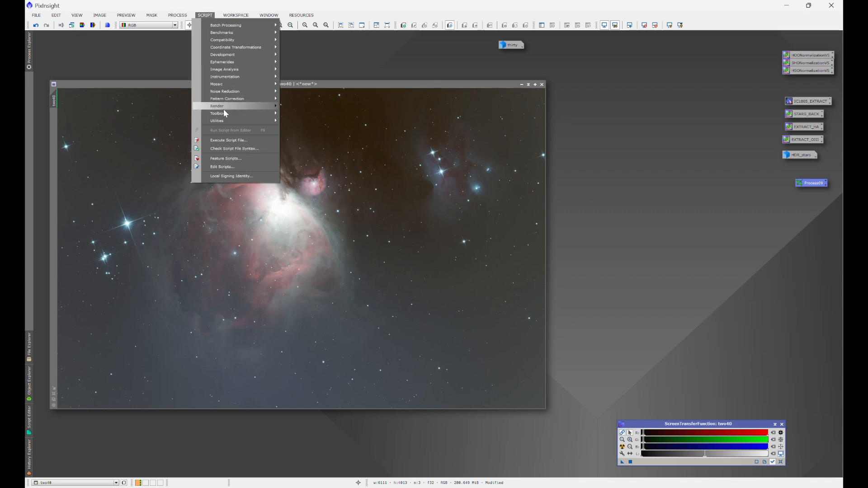
{"action": "mouse_move", "coordinate": [222, 113]}
{"action": "left_click", "coordinate": [312, 189]}
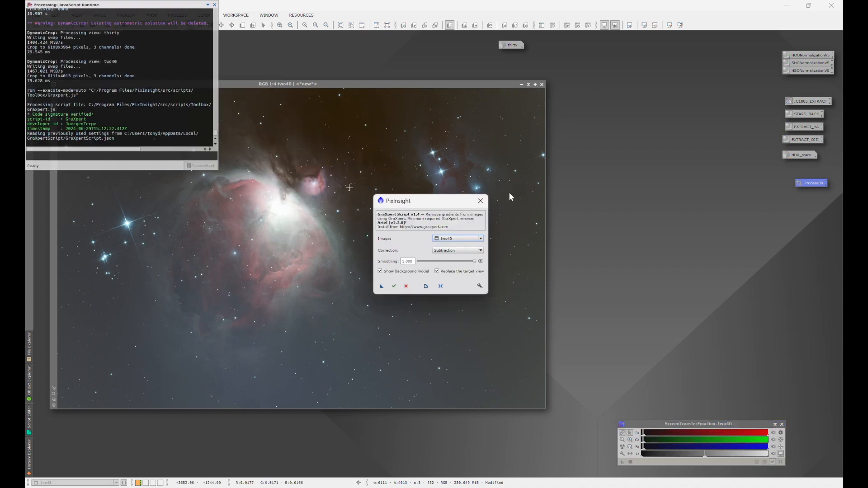
{"action": "left_click", "coordinate": [394, 286]}
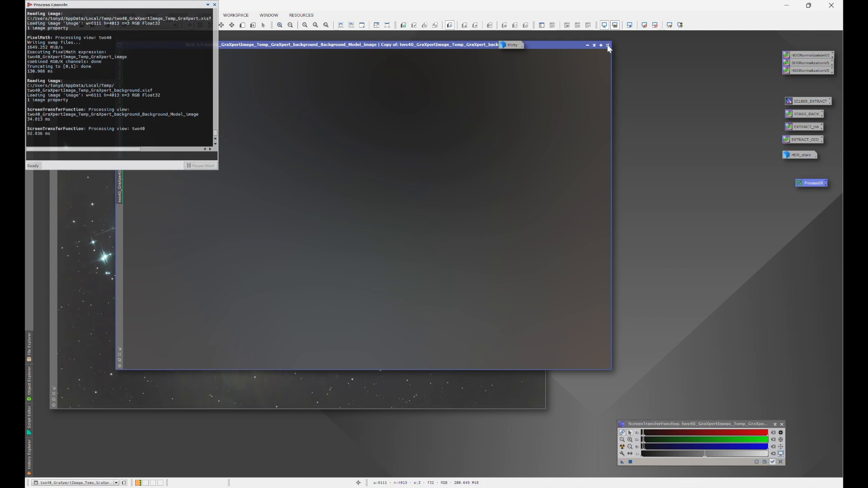
{"action": "left_click", "coordinate": [609, 44]}
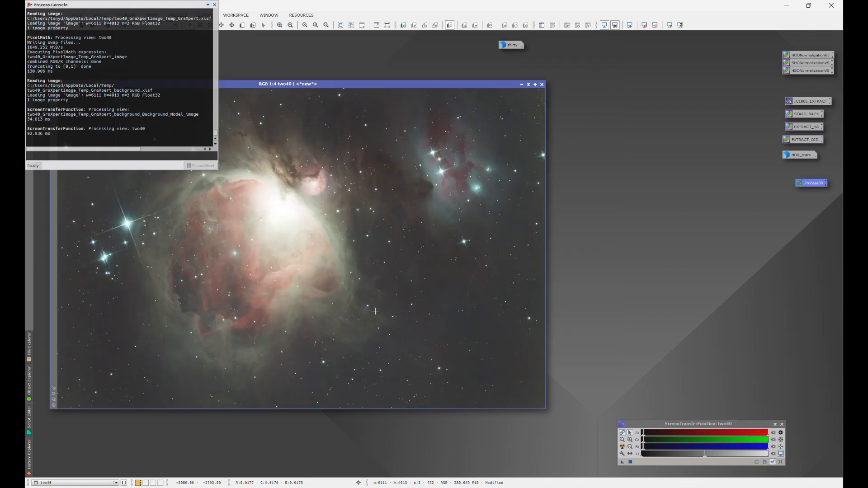
{"action": "left_click", "coordinate": [521, 85]}
- Restore thirty, remove its gradient with the GraXpert script using Subtraction and smoothing 1.000, discard the background model and move the image toward the workspace centre
{"action": "mouse_move", "coordinate": [513, 50]}
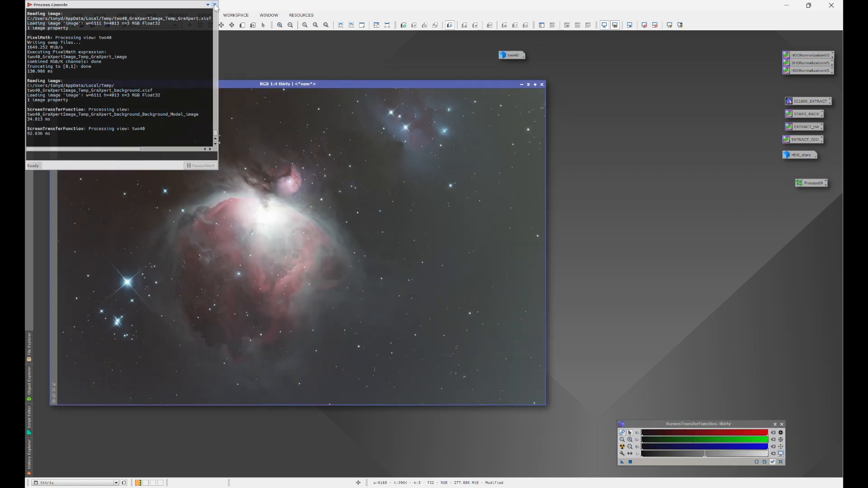
{"action": "left_click", "coordinate": [215, 5]}
{"action": "left_click", "coordinate": [205, 15]}
{"action": "mouse_move", "coordinate": [219, 115]}
{"action": "left_click", "coordinate": [319, 189]}
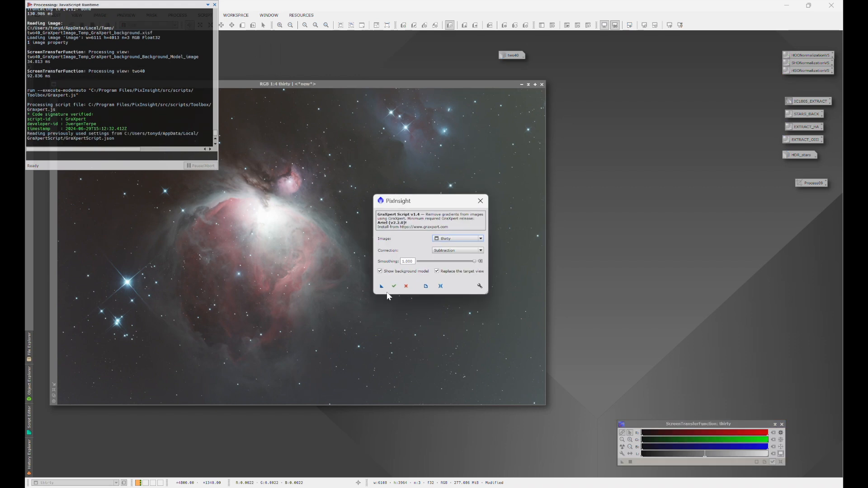
{"action": "left_click", "coordinate": [394, 286]}
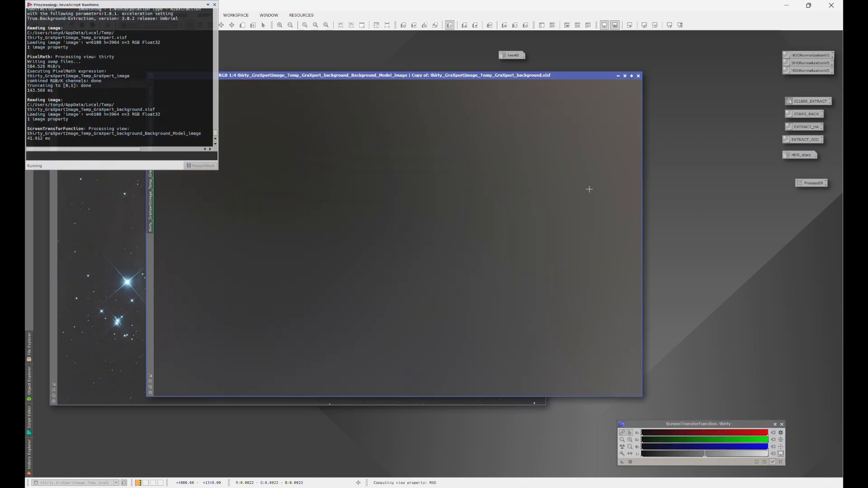
{"action": "left_click", "coordinate": [639, 76]}
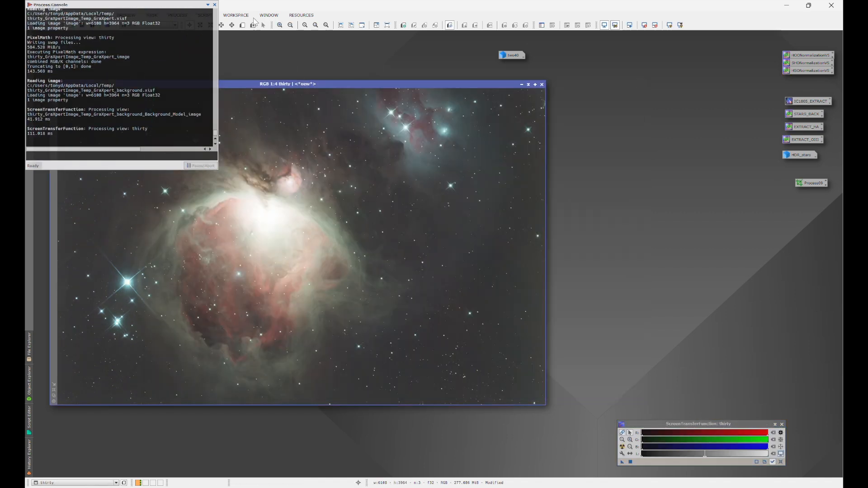
{"action": "left_click_drag", "start_coordinate": [261, 83], "coordinate": [280, 79]}
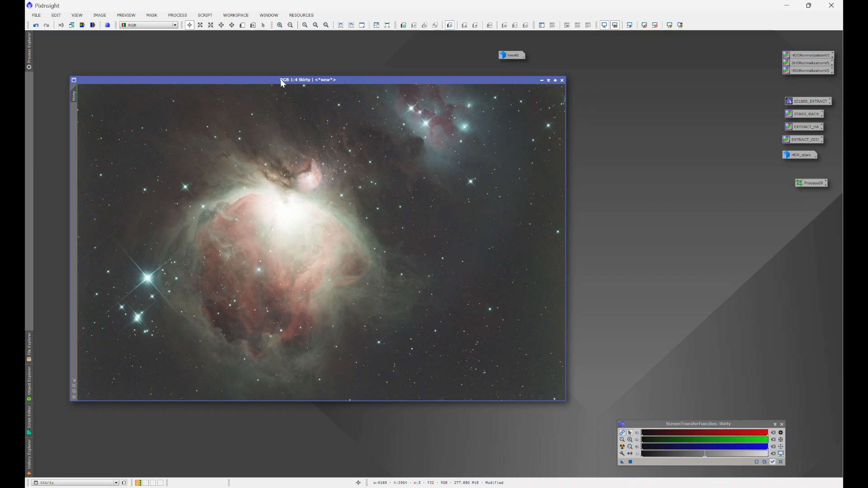
{"action": "left_click_drag", "start_coordinate": [281, 80], "coordinate": [363, 94]}
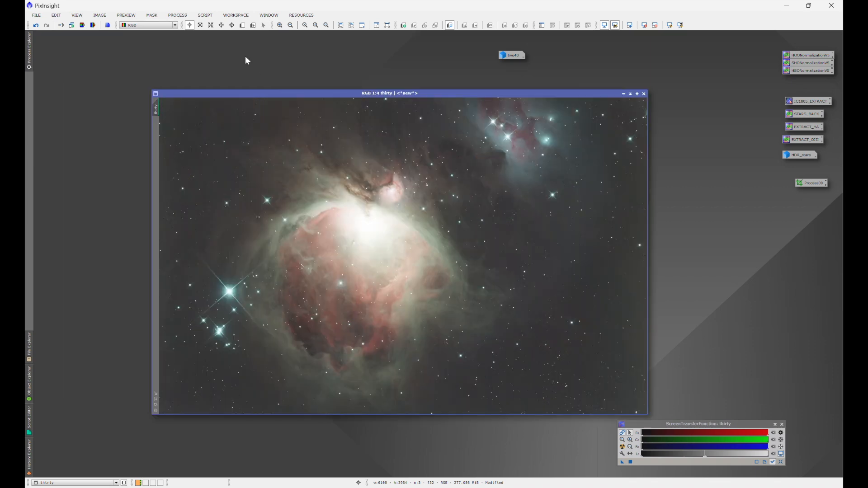
- Plate solve thirty with the ImageSolver script using the coordinates of M 42 from an online search, close the console and minimize thirty
{"action": "left_click", "coordinate": [206, 17]}
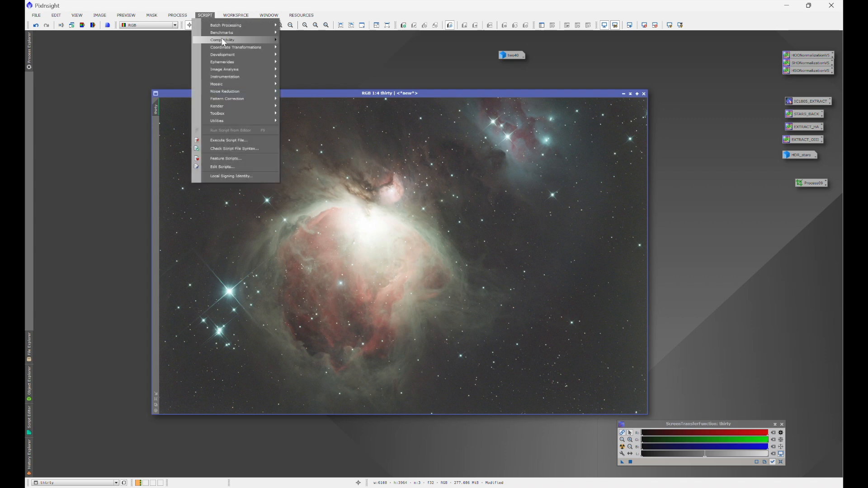
{"action": "mouse_move", "coordinate": [228, 69]}
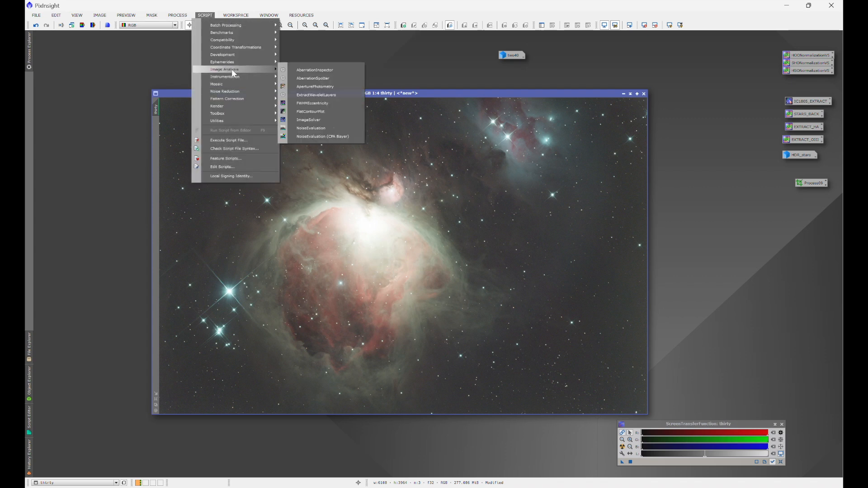
{"action": "left_click", "coordinate": [308, 118]}
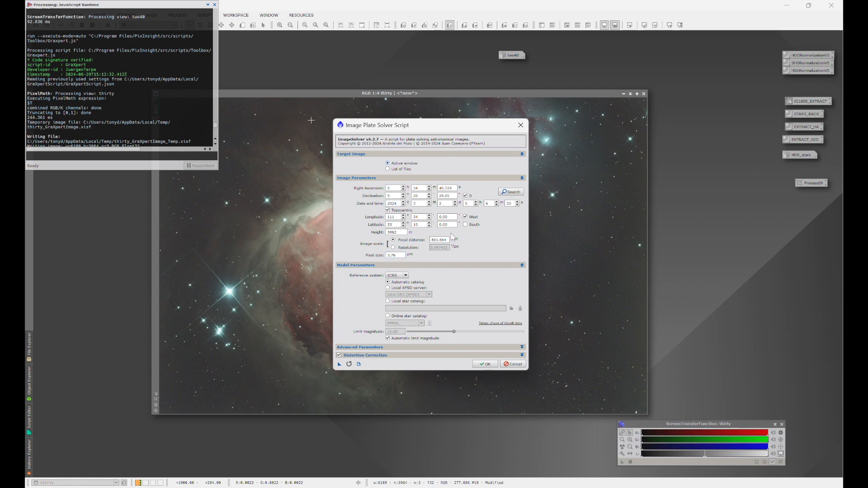
{"action": "left_click", "coordinate": [510, 192]}
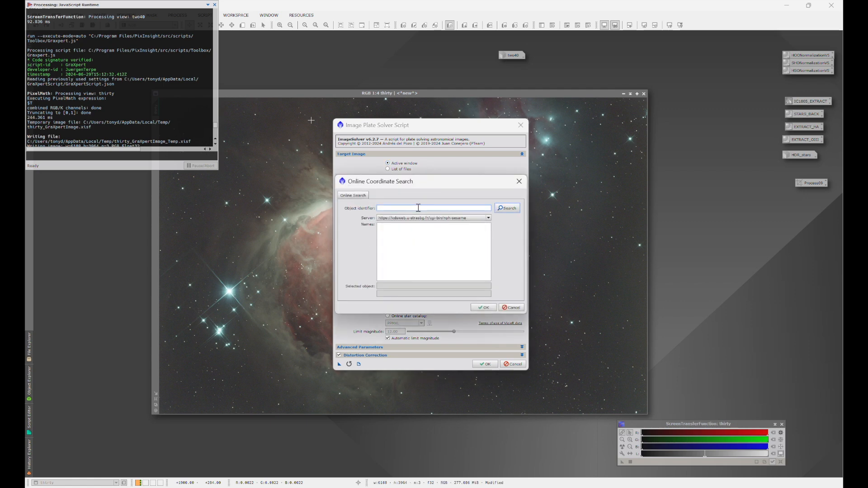
{"action": "type", "text": "m42"}
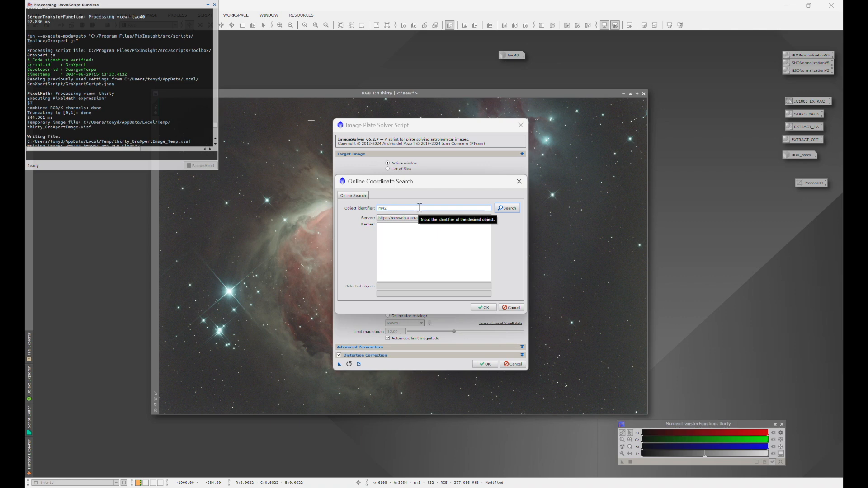
{"action": "left_click", "coordinate": [507, 209]}
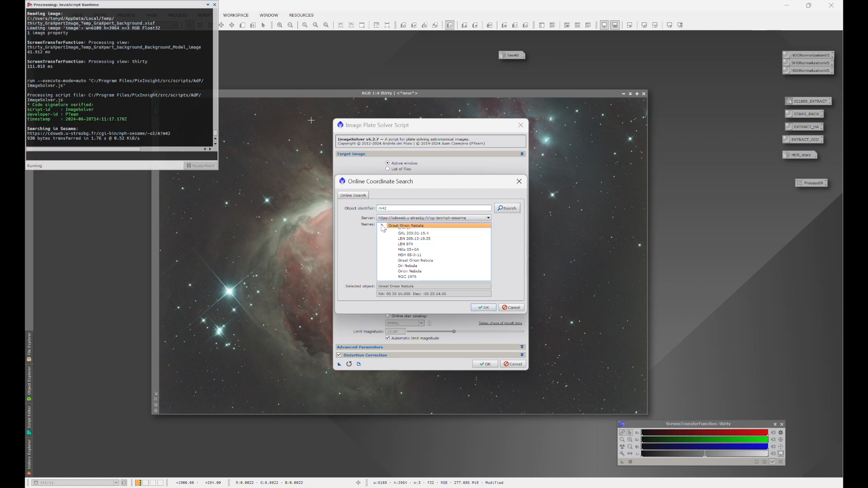
{"action": "left_click", "coordinate": [402, 231]}
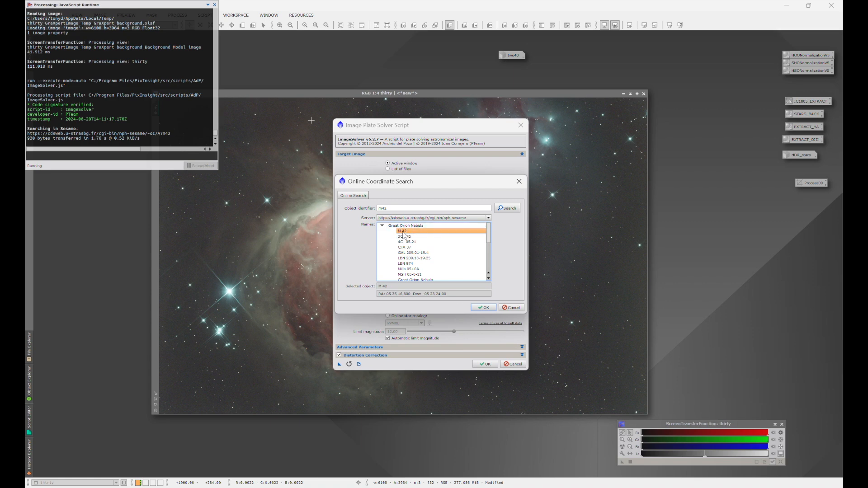
{"action": "left_click", "coordinate": [483, 308]}
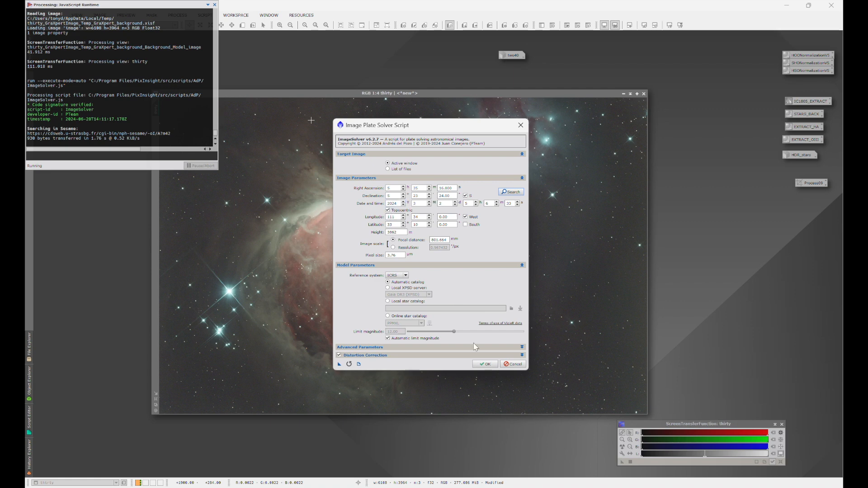
{"action": "left_click", "coordinate": [485, 364]}
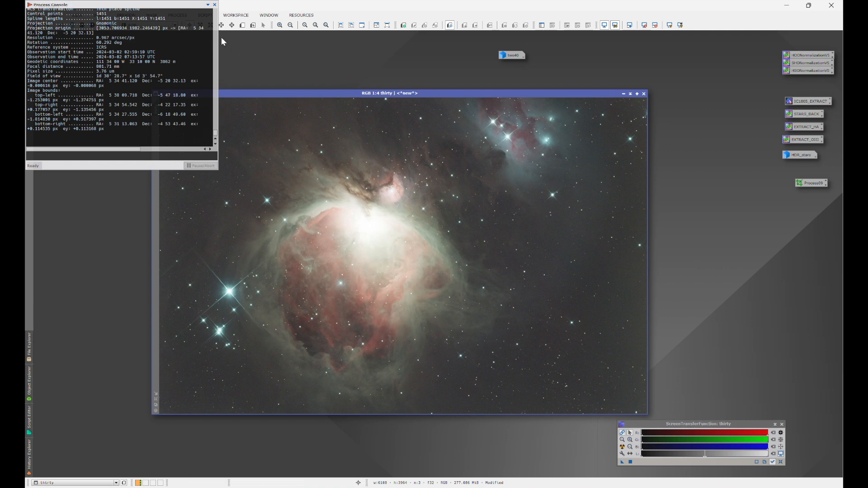
{"action": "left_click", "coordinate": [214, 4]}
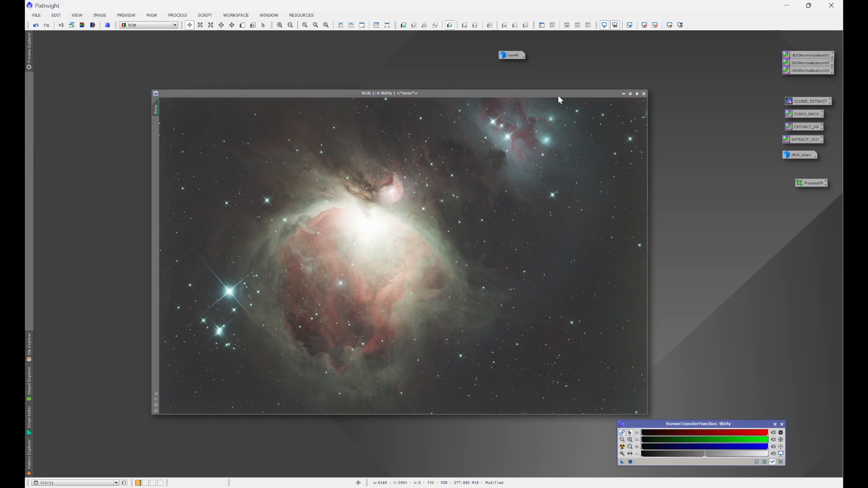
{"action": "left_click", "coordinate": [624, 93]}
- Restore two40, plate solve it with ImageSolver using the M 42 coordinates found by searching m42, close the console and minimize it
{"action": "double_click", "coordinate": [514, 56]}
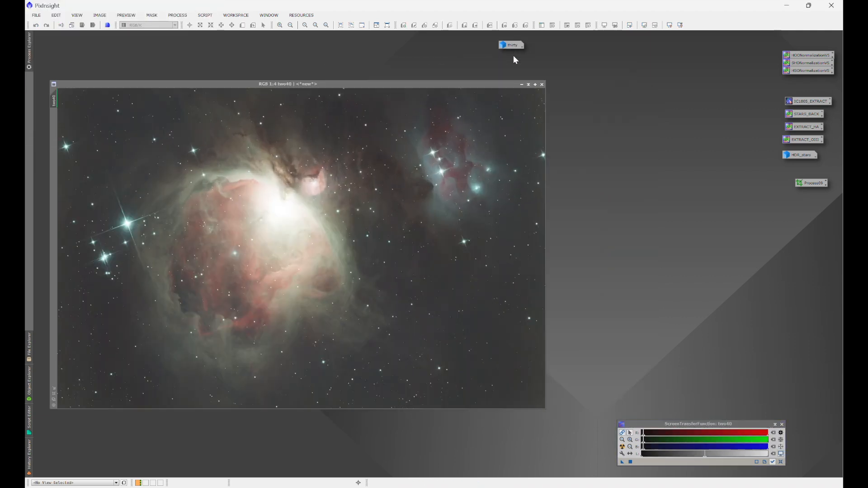
{"action": "left_click", "coordinate": [205, 15]}
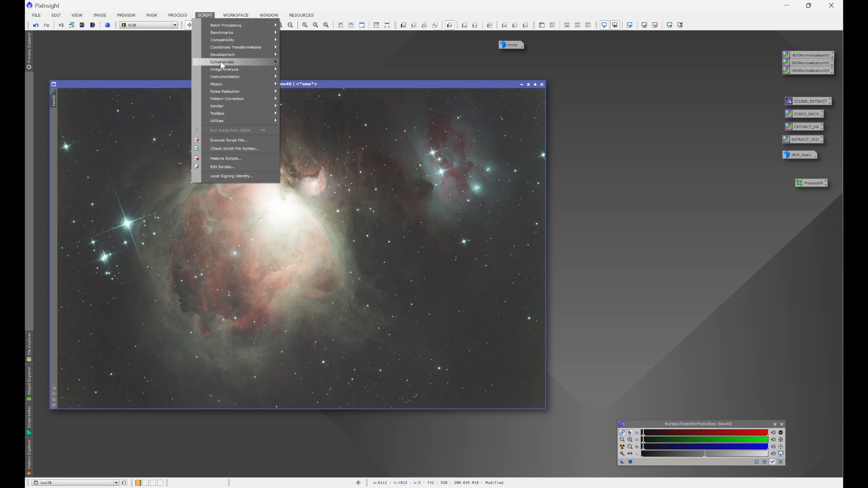
{"action": "mouse_move", "coordinate": [251, 68]}
{"action": "left_click", "coordinate": [323, 118]}
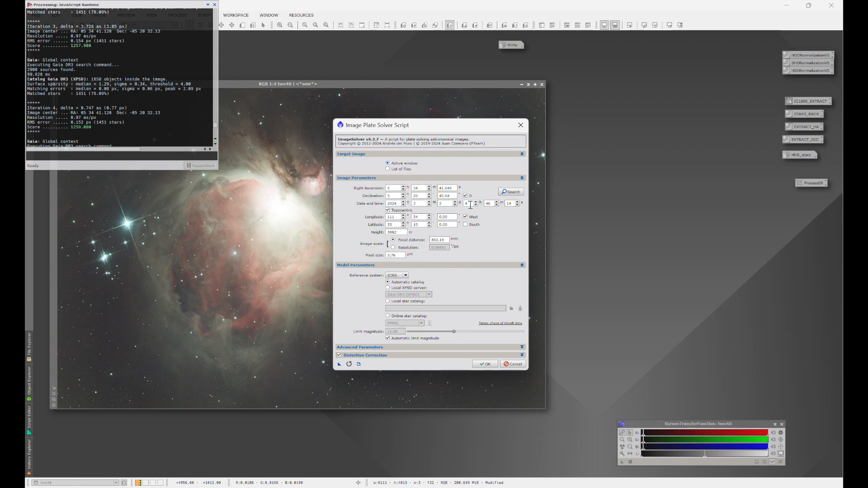
{"action": "left_click", "coordinate": [511, 191]}
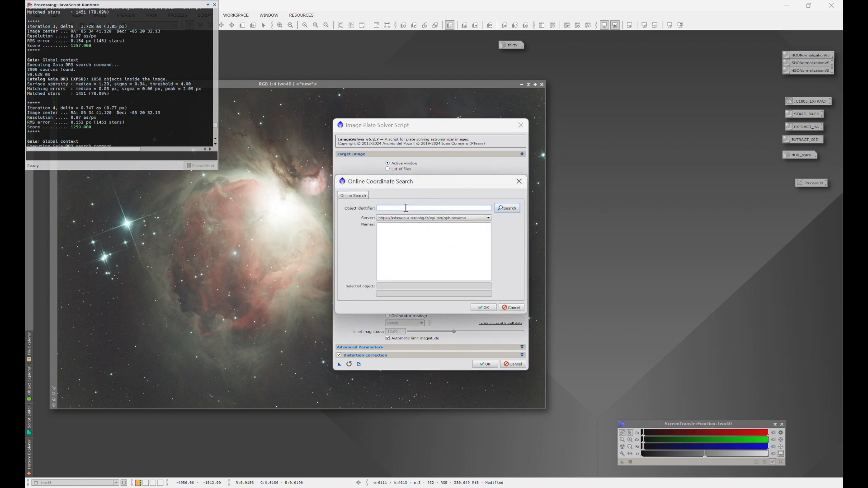
{"action": "left_click", "coordinate": [508, 208]}
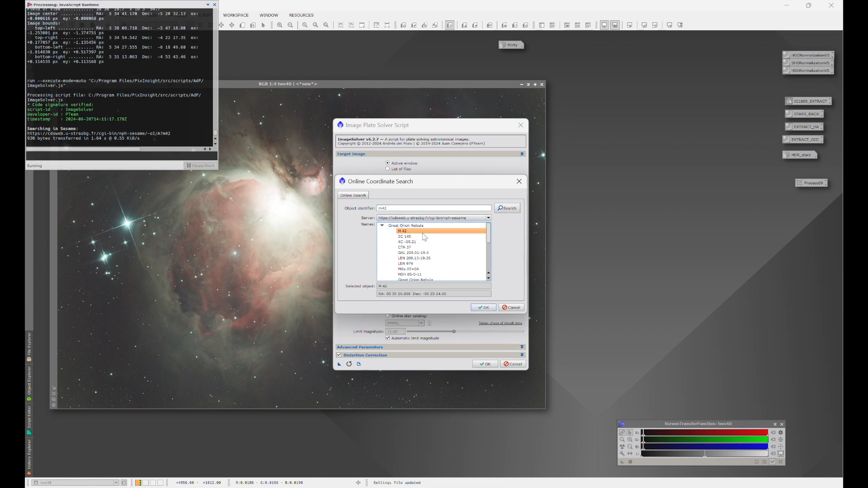
{"action": "left_click", "coordinate": [484, 307]}
{"action": "left_click", "coordinate": [485, 364]}
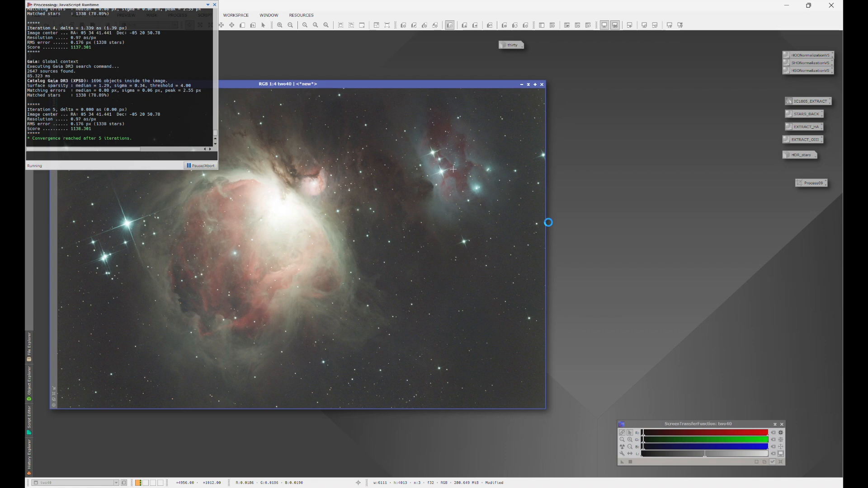
{"action": "left_click", "coordinate": [214, 5]}
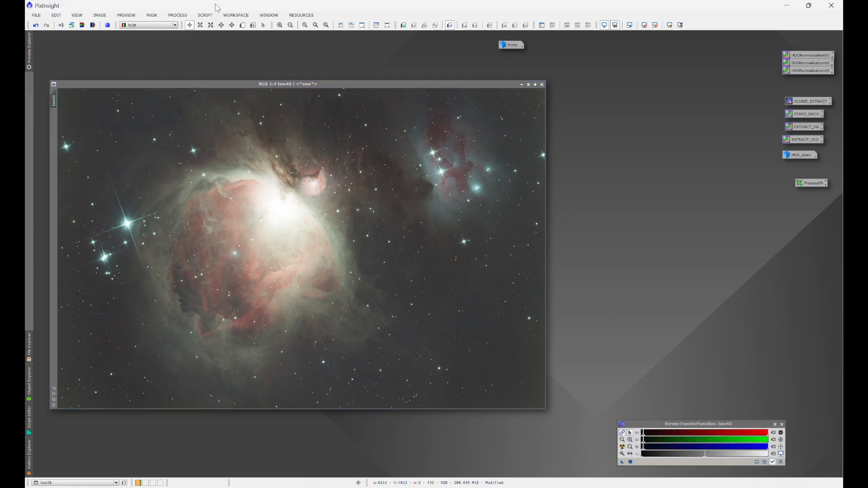
{"action": "left_click_drag", "start_coordinate": [343, 82], "coordinate": [372, 76]}
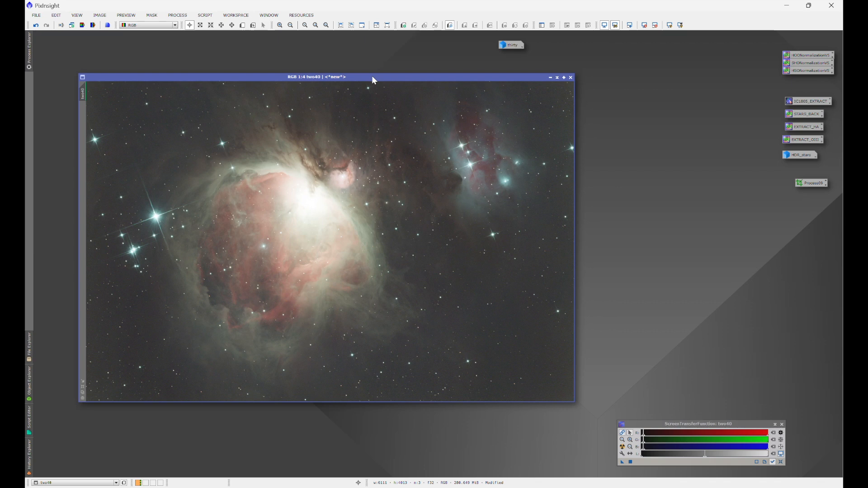
{"action": "left_click", "coordinate": [550, 77]}
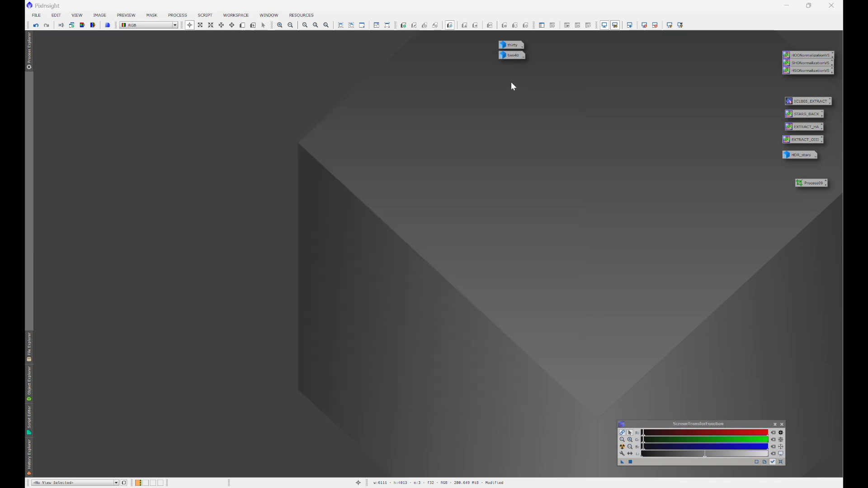
- Restore thirty, fit its window to the image and move it toward the upper-left part of the workspace
{"action": "double_click", "coordinate": [508, 50]}
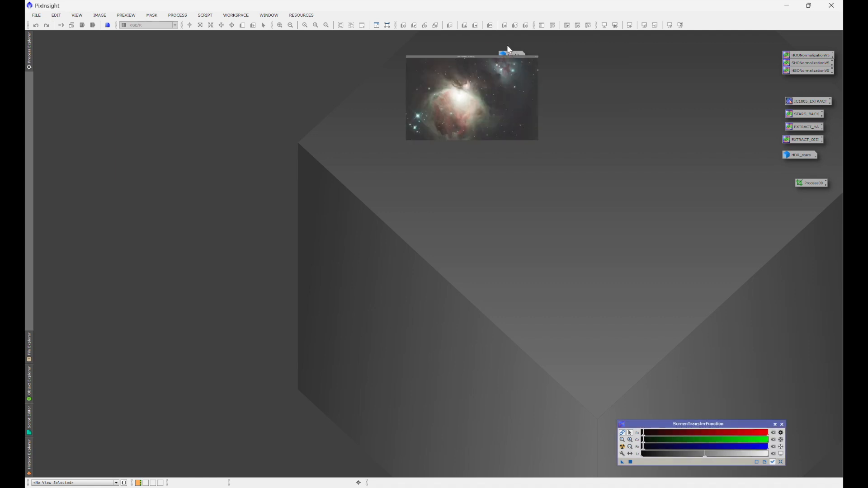
{"action": "left_click_drag", "start_coordinate": [429, 95], "coordinate": [350, 93]}
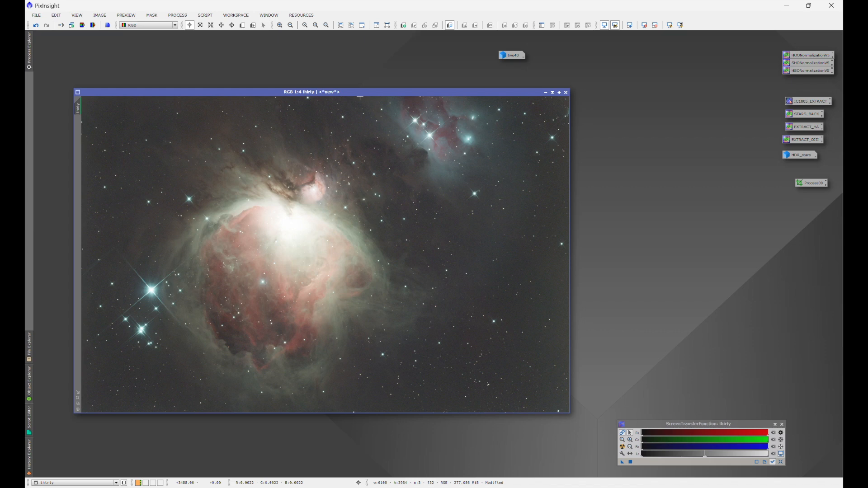
{"action": "left_click_drag", "start_coordinate": [360, 97], "coordinate": [332, 93]}
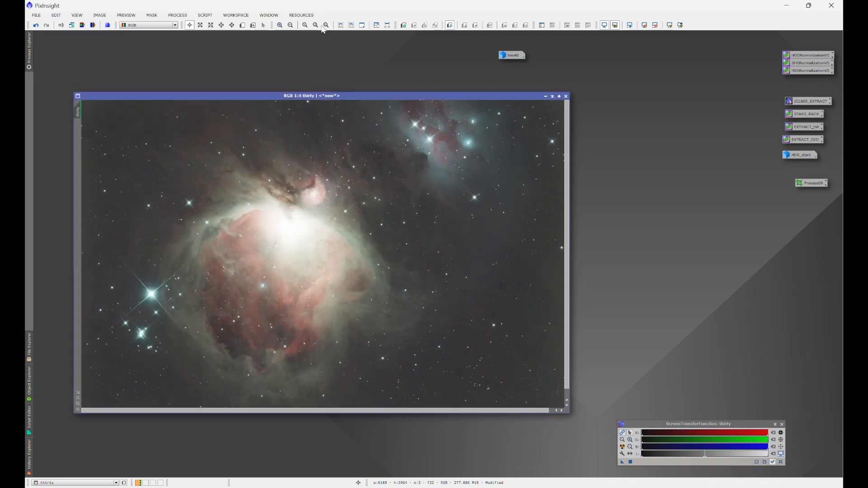
{"action": "left_click", "coordinate": [352, 26]}
{"action": "left_click_drag", "start_coordinate": [404, 100], "coordinate": [369, 87]}
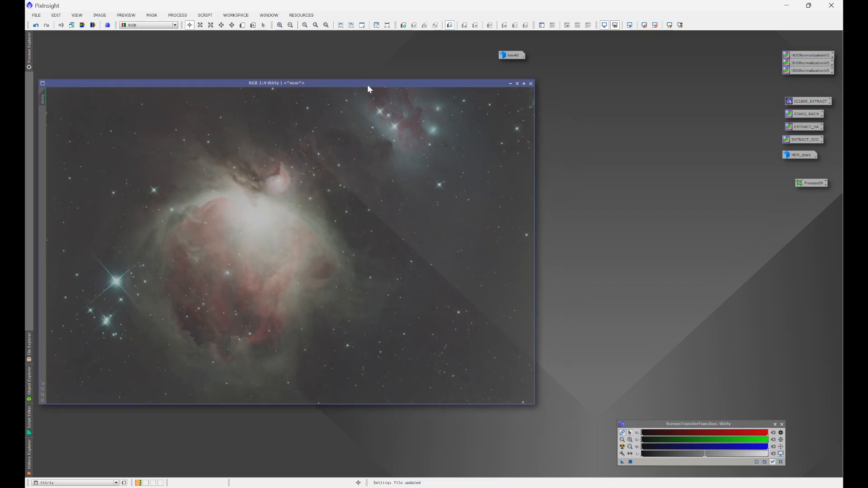
- Restore two40 and slide it over thirty and back aside to compare how the two images line up
{"action": "double_click", "coordinate": [512, 59]}
{"action": "left_click_drag", "start_coordinate": [443, 77], "coordinate": [486, 83]}
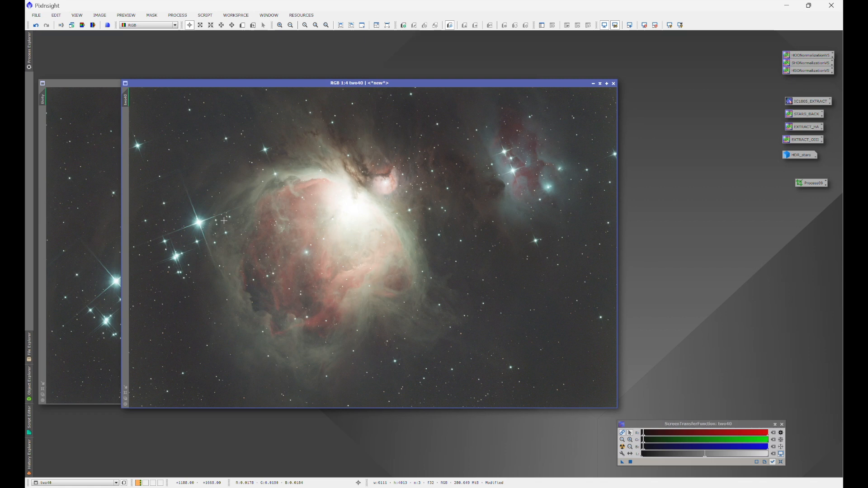
{"action": "left_click_drag", "start_coordinate": [402, 82], "coordinate": [400, 82]}
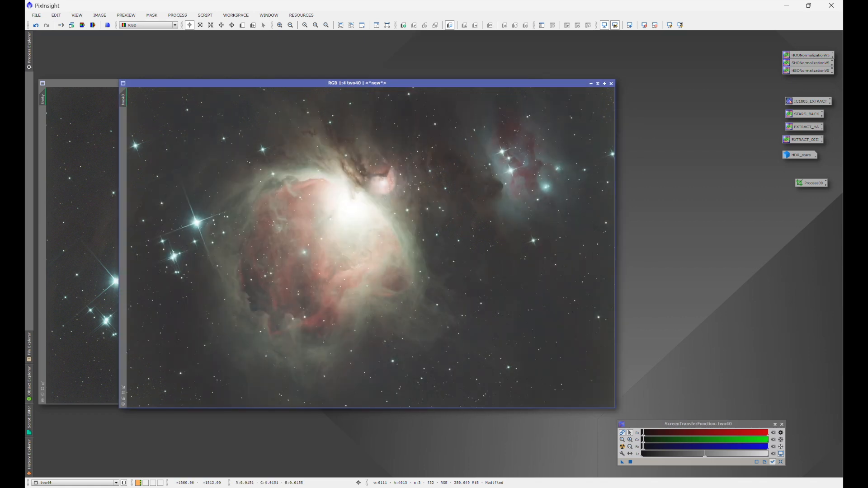
{"action": "left_click_drag", "start_coordinate": [404, 82], "coordinate": [324, 80]}
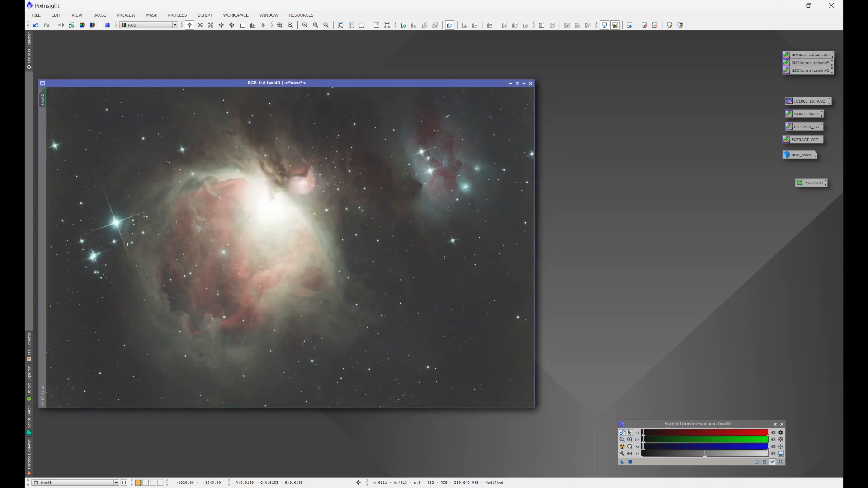
{"action": "left_click_drag", "start_coordinate": [213, 83], "coordinate": [215, 82]}
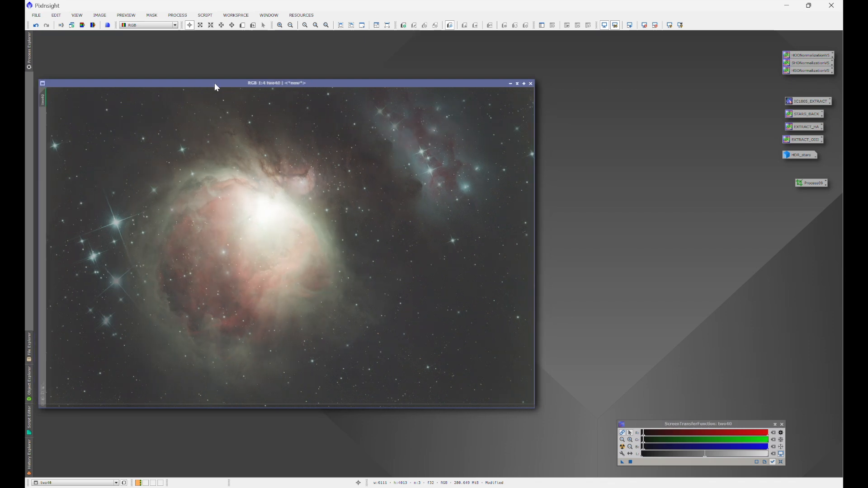
{"action": "left_click_drag", "start_coordinate": [215, 82], "coordinate": [472, 85]}
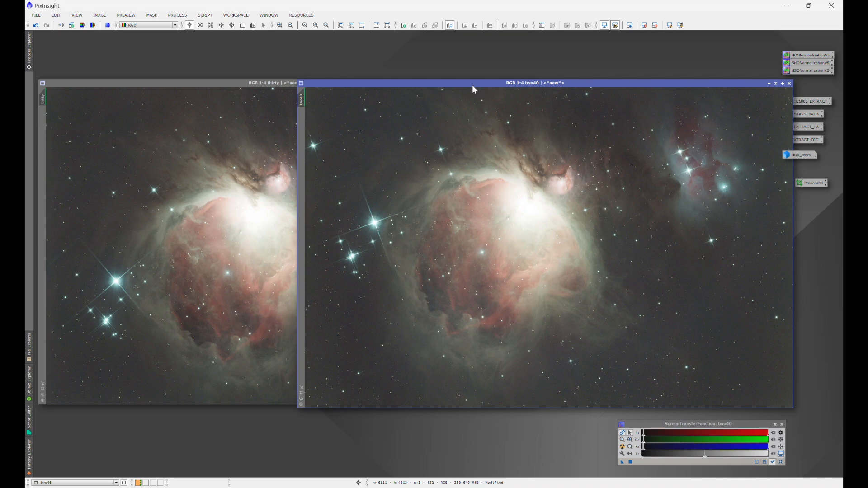
{"action": "left_click_drag", "start_coordinate": [472, 85], "coordinate": [219, 85]}
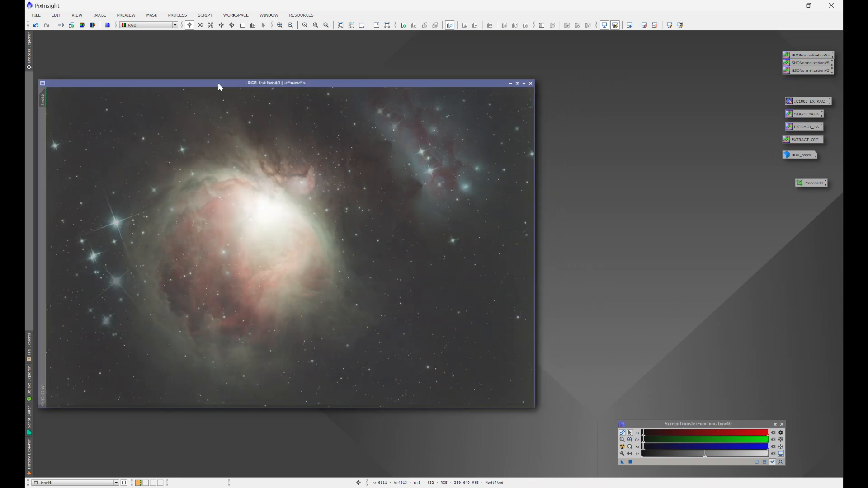
{"action": "left_click_drag", "start_coordinate": [218, 82], "coordinate": [404, 83]}
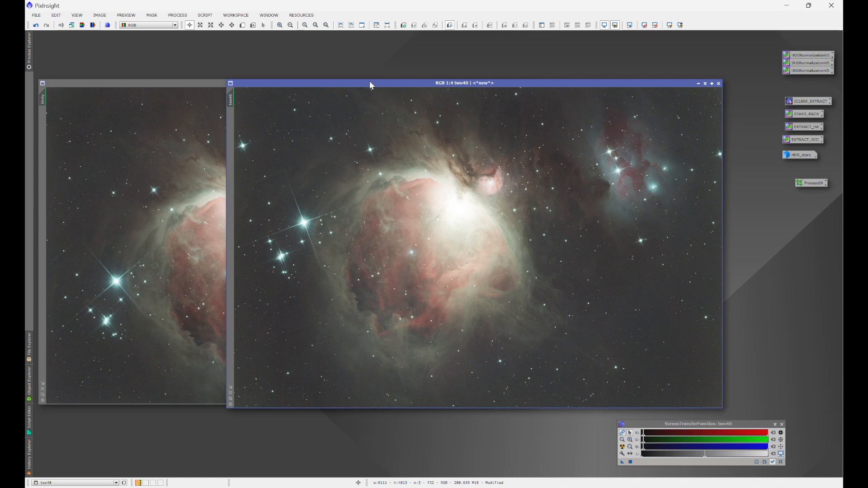
{"action": "left_click_drag", "start_coordinate": [264, 83], "coordinate": [300, 83]}
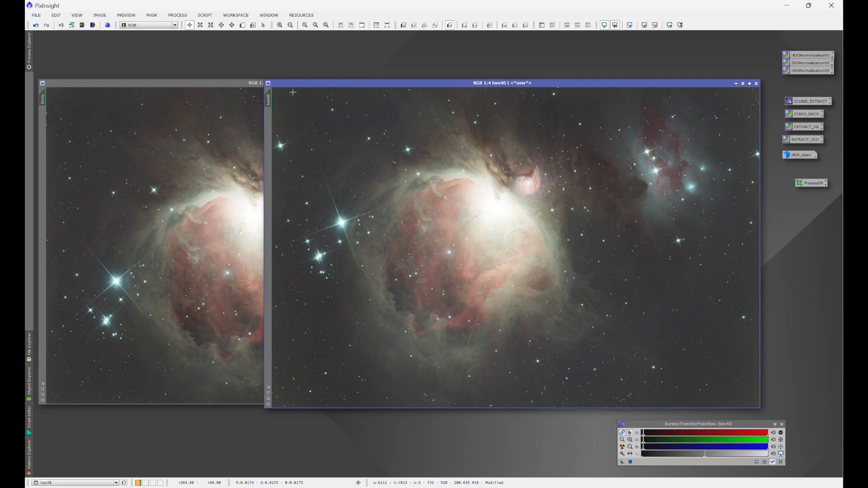
- Open the StarAlignment process and reset its settings to the defaults
{"action": "left_click", "coordinate": [178, 17]}
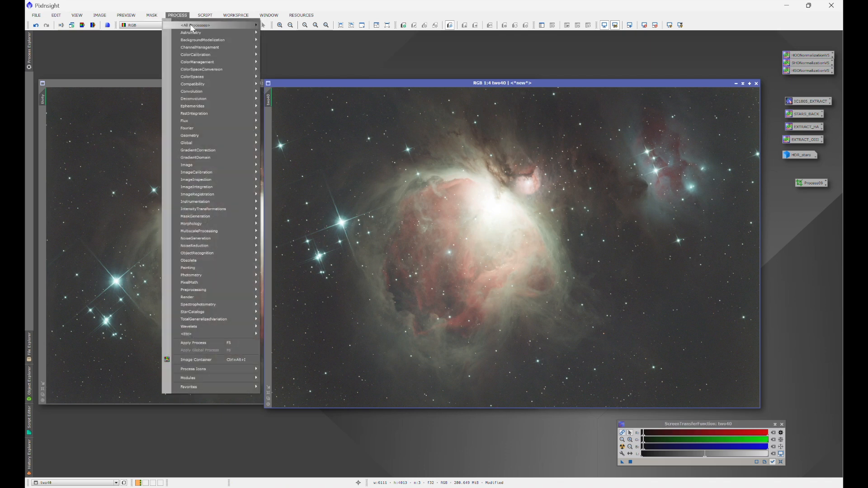
{"action": "mouse_move", "coordinate": [194, 26]}
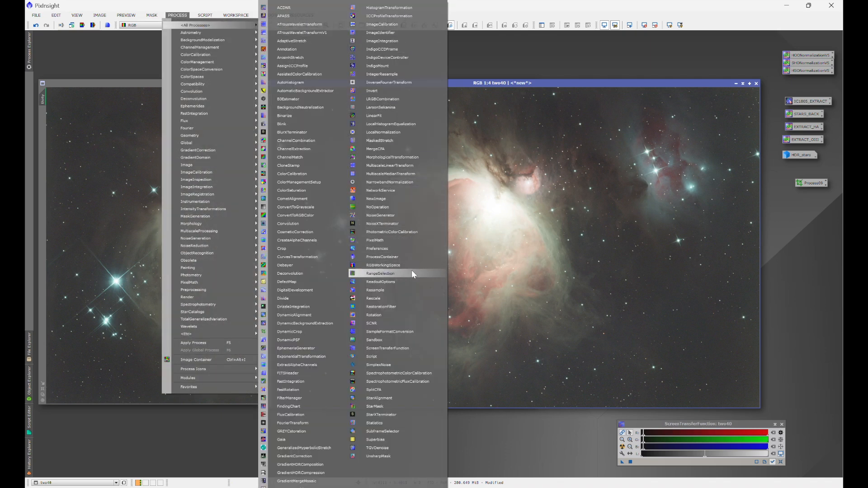
{"action": "left_click", "coordinate": [386, 398]}
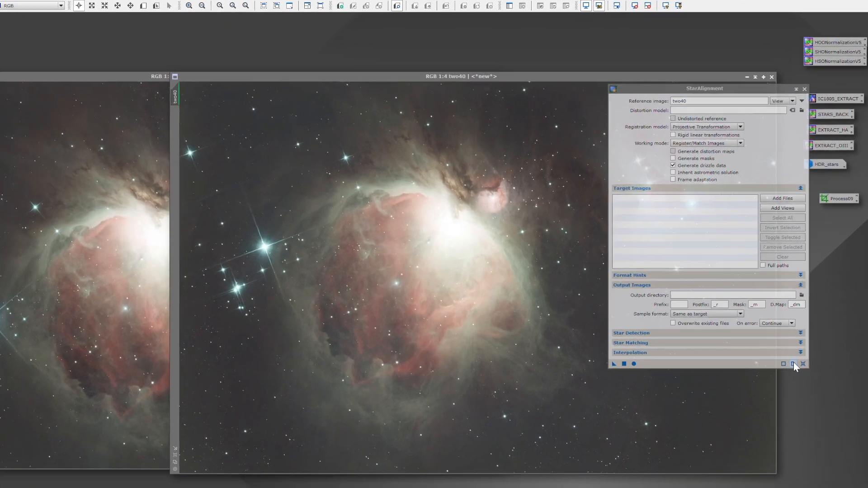
{"action": "left_click", "coordinate": [781, 318]}
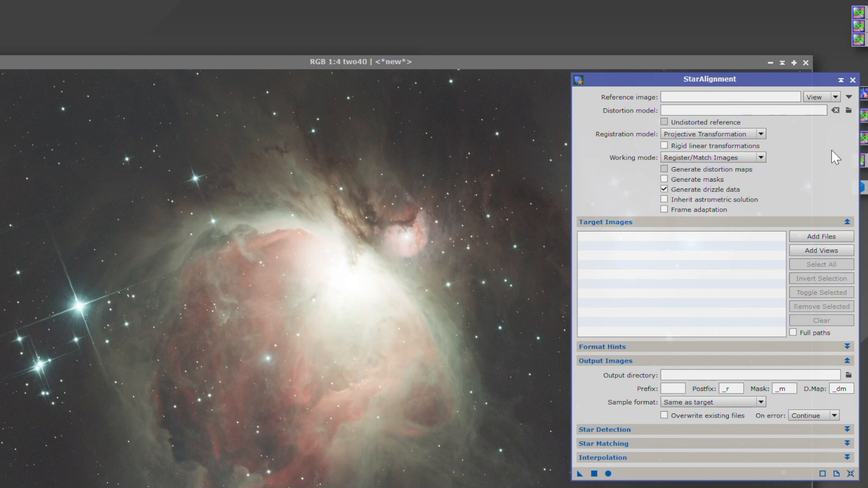
- Set the two40 view as the reference image for star alignment
{"action": "left_click", "coordinate": [849, 98]}
{"action": "left_click", "coordinate": [175, 336]}
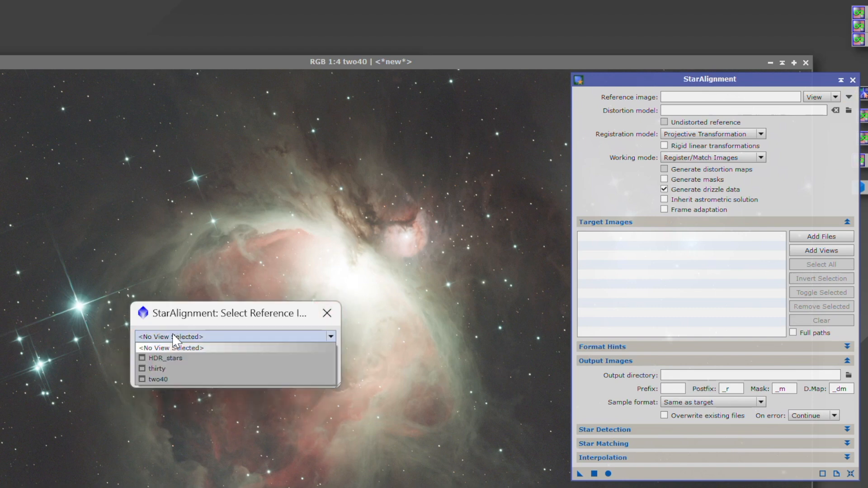
{"action": "left_click", "coordinate": [159, 380]}
{"action": "left_click", "coordinate": [265, 377]}
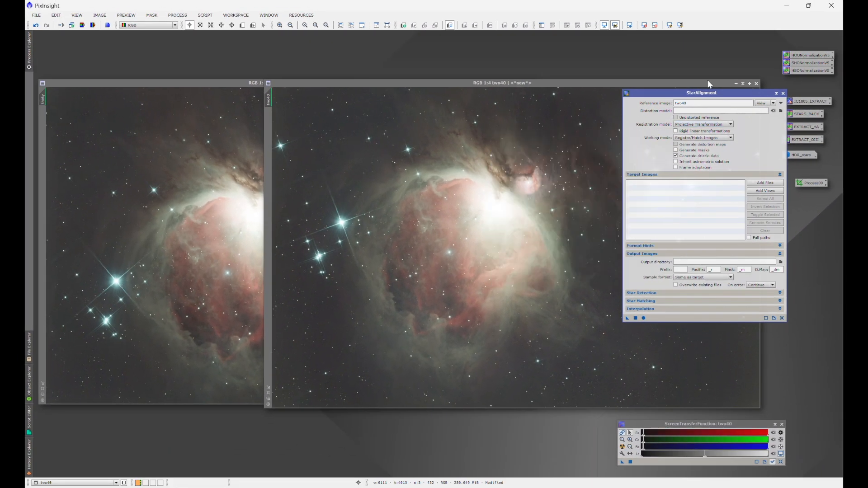
- Minimize two40, apply StarAlignment to the thirty image and close the process console
{"action": "left_click", "coordinate": [736, 84]}
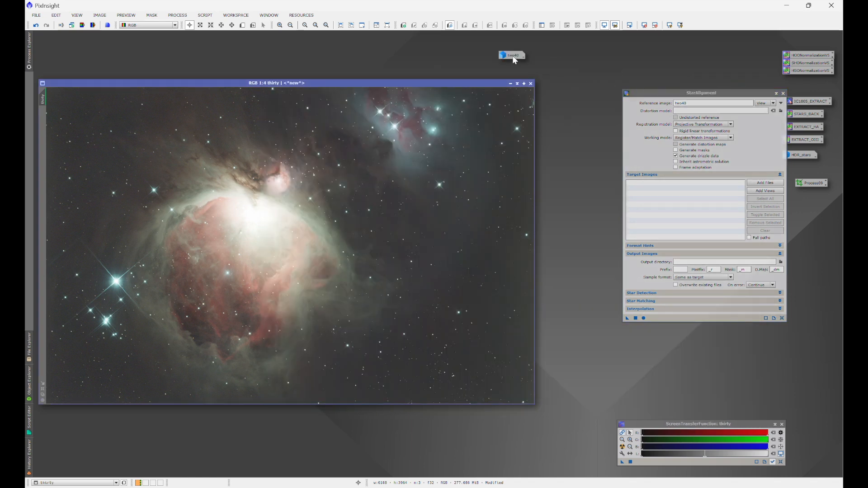
{"action": "left_click_drag", "start_coordinate": [513, 47], "coordinate": [515, 42]}
{"action": "left_click_drag", "start_coordinate": [487, 81], "coordinate": [500, 81]}
{"action": "left_click", "coordinate": [635, 318]}
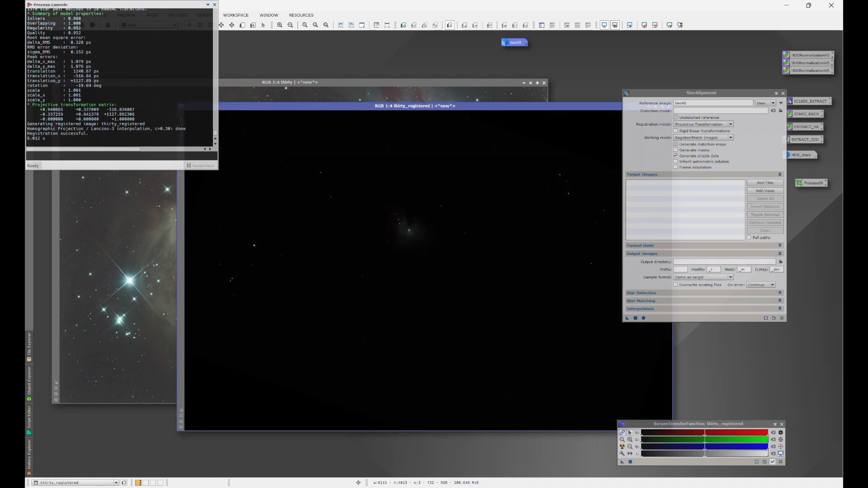
{"action": "left_click", "coordinate": [214, 4]}
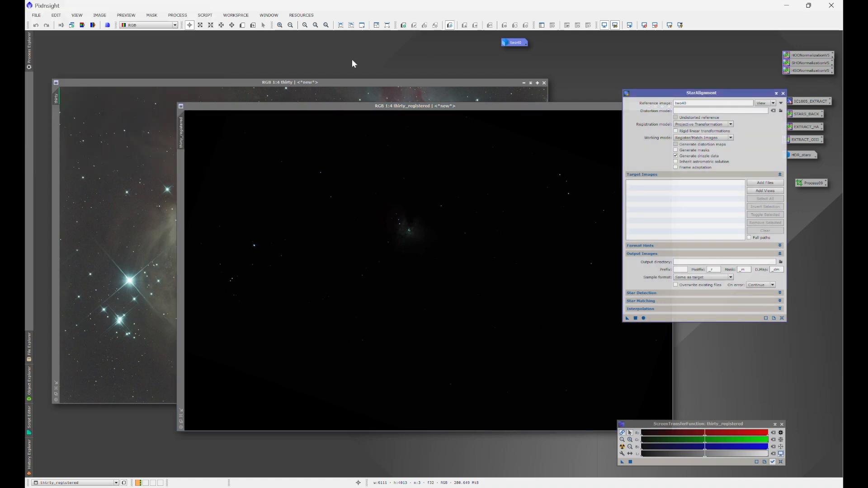
- Minimize thirty, auto-stretch the display of thirty_registered, and reset and close StarAlignment
{"action": "left_click", "coordinate": [524, 83]}
{"action": "left_click_drag", "start_coordinate": [509, 47], "coordinate": [512, 54]}
{"action": "left_click_drag", "start_coordinate": [502, 106], "coordinate": [423, 104]}
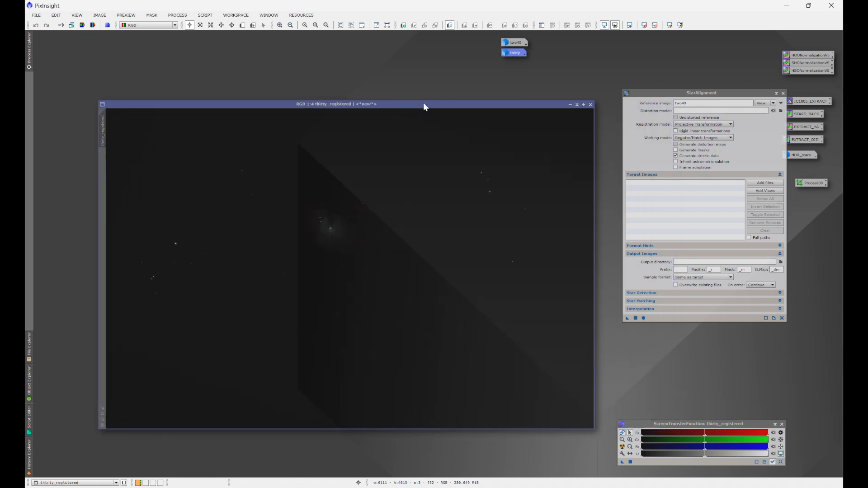
{"action": "left_click", "coordinate": [622, 447]}
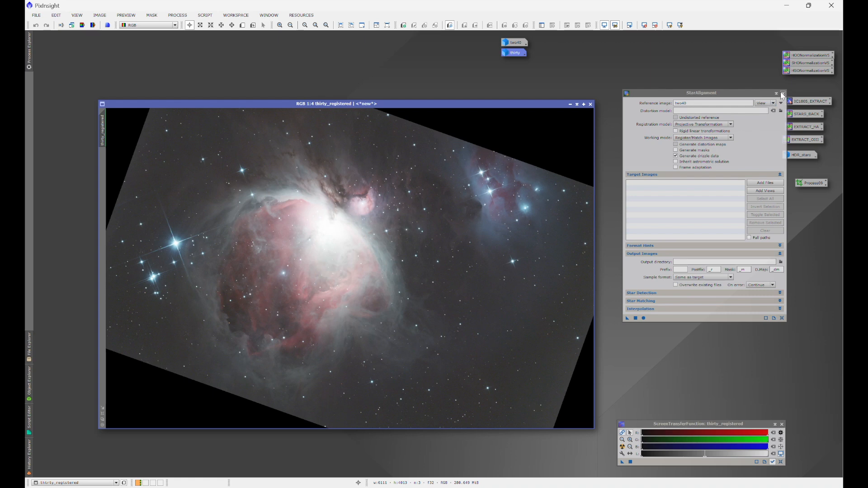
{"action": "left_click", "coordinate": [782, 319]}
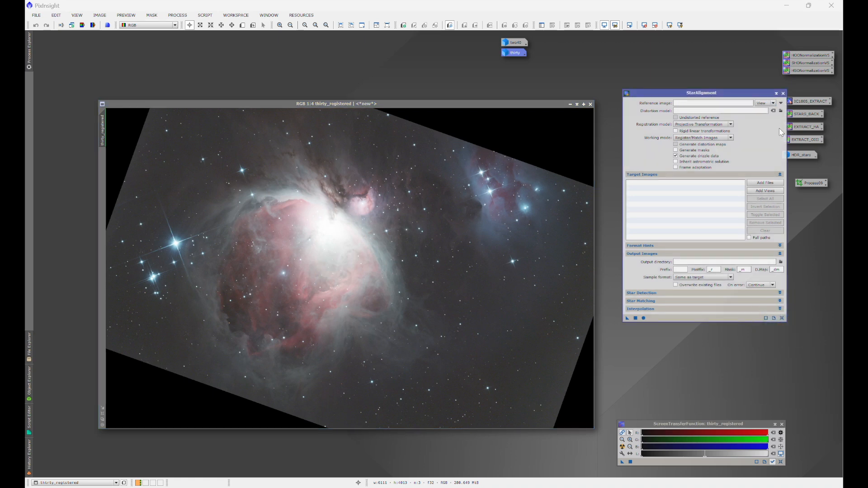
{"action": "left_click", "coordinate": [783, 93]}
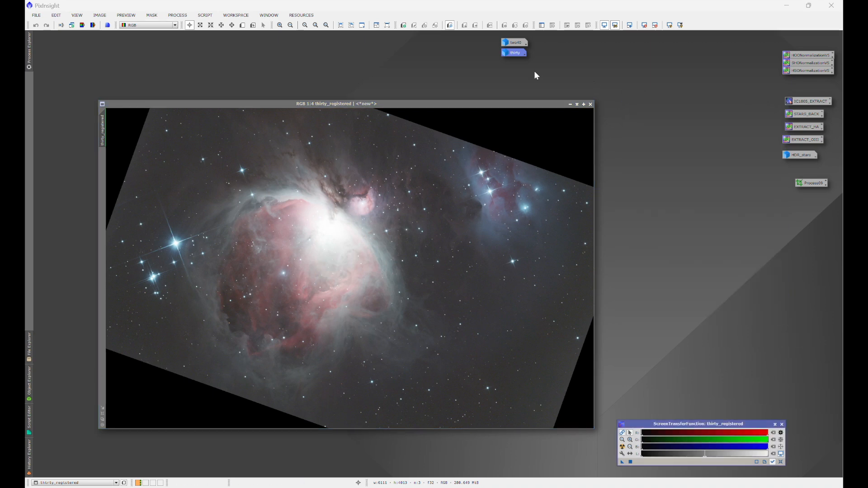
- Restore two40 and slide thirty_registered over it to compare how the two images line up
{"action": "double_click", "coordinate": [514, 42]}
{"action": "mouse_move", "coordinate": [434, 83]}
{"action": "left_mouse_down"}
{"action": "mouse_move", "coordinate": [262, 105]}
{"action": "mouse_move", "coordinate": [447, 85]}
{"action": "left_mouse_up"}
{"action": "left_click", "coordinate": [272, 106]}
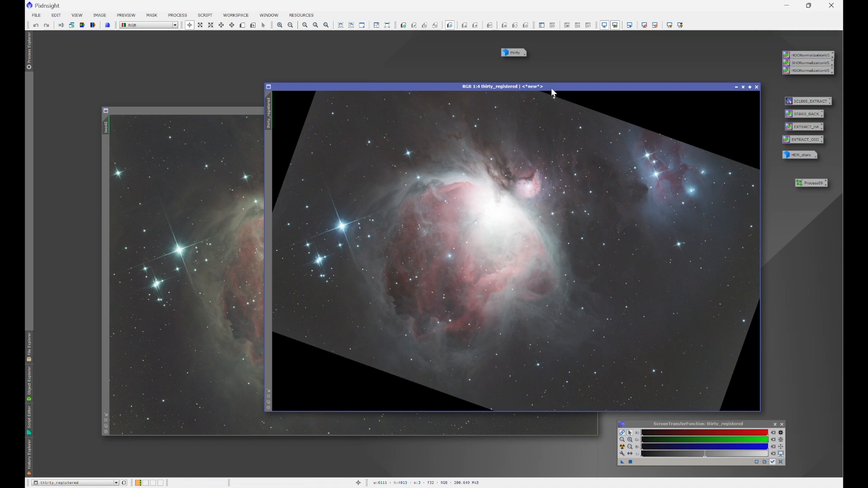
{"action": "left_click_drag", "start_coordinate": [553, 86], "coordinate": [483, 85]}
{"action": "left_click_drag", "start_coordinate": [629, 86], "coordinate": [645, 84]}
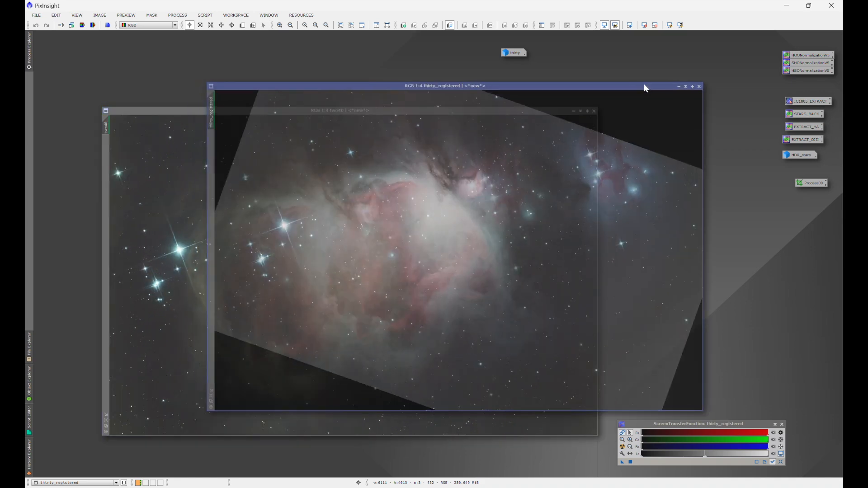
- Minimize thirty_registered and two40, placing the thirty_registered icon beside the thirty icon
{"action": "left_click", "coordinate": [679, 86]}
{"action": "left_click_drag", "start_coordinate": [484, 252], "coordinate": [561, 57]}
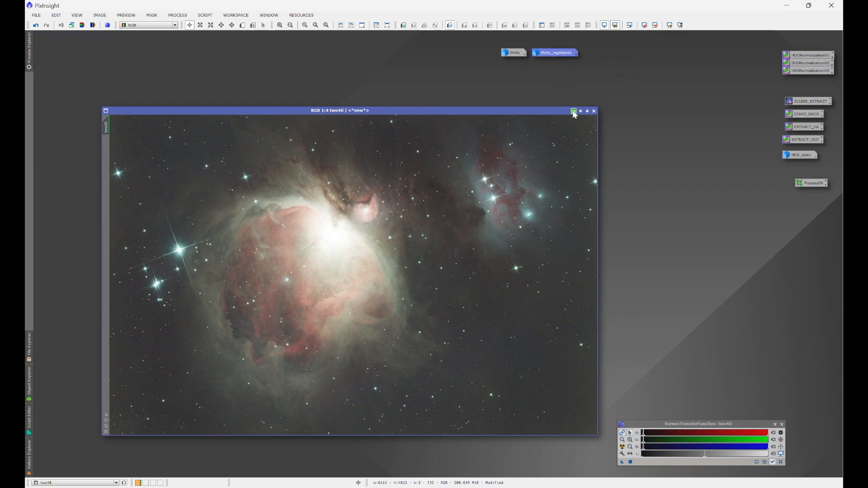
{"action": "left_click", "coordinate": [573, 111]}
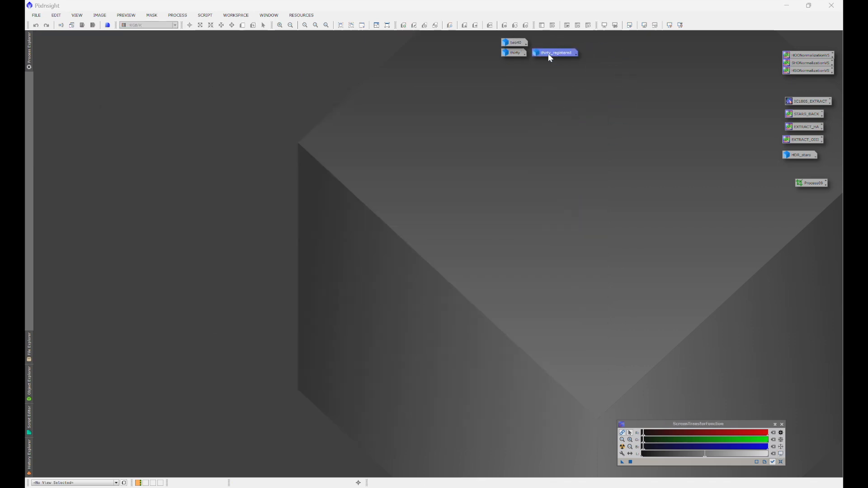
{"action": "mouse_move", "coordinate": [550, 55]}
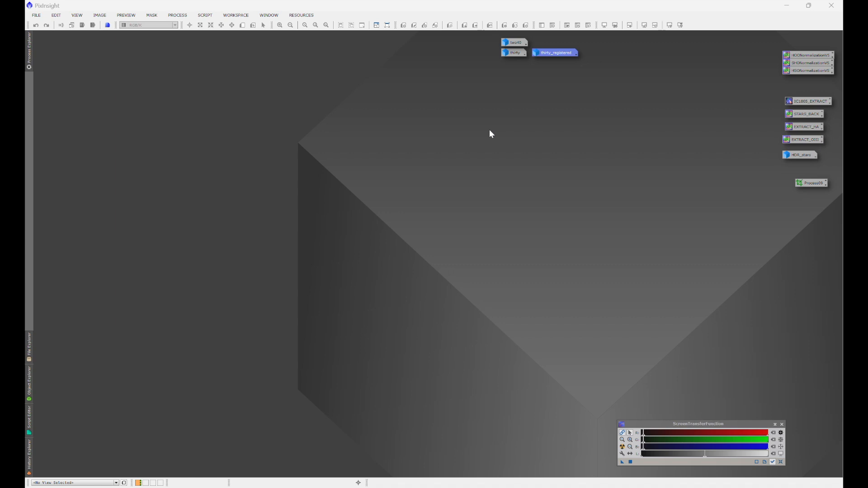
- Restore two40, save it as two40.xisf in the YouTube HDR folder with 32-bit floating point samples, and minimize it
{"action": "double_click", "coordinate": [512, 42]}
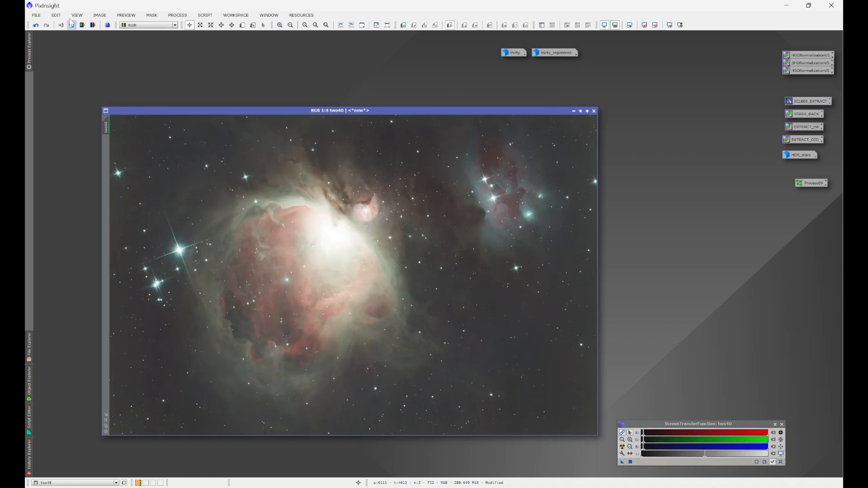
{"action": "left_click", "coordinate": [36, 15]}
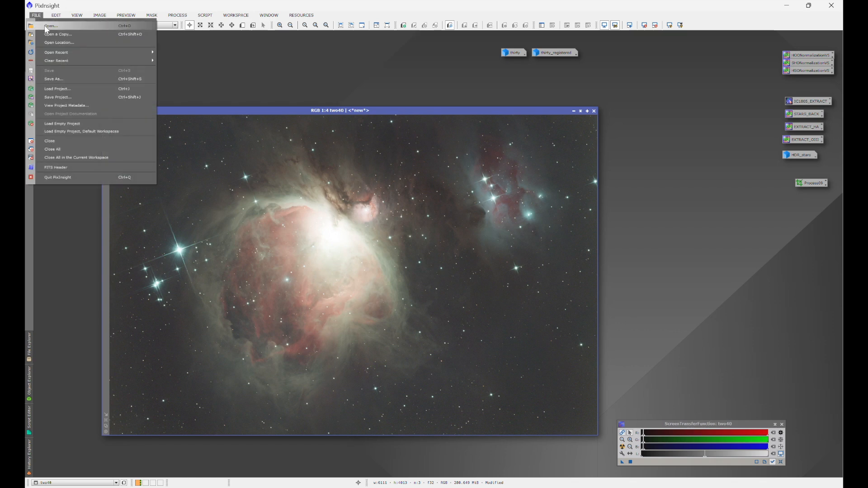
{"action": "left_click", "coordinate": [54, 77]}
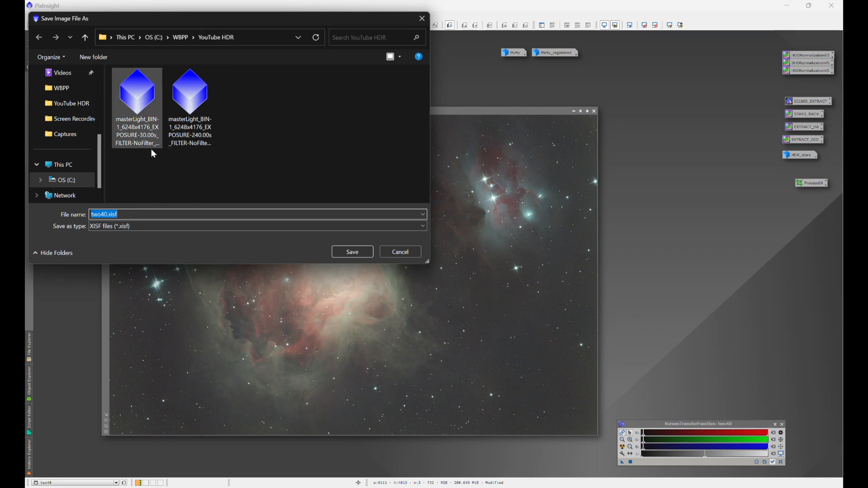
{"action": "left_click", "coordinate": [359, 251]}
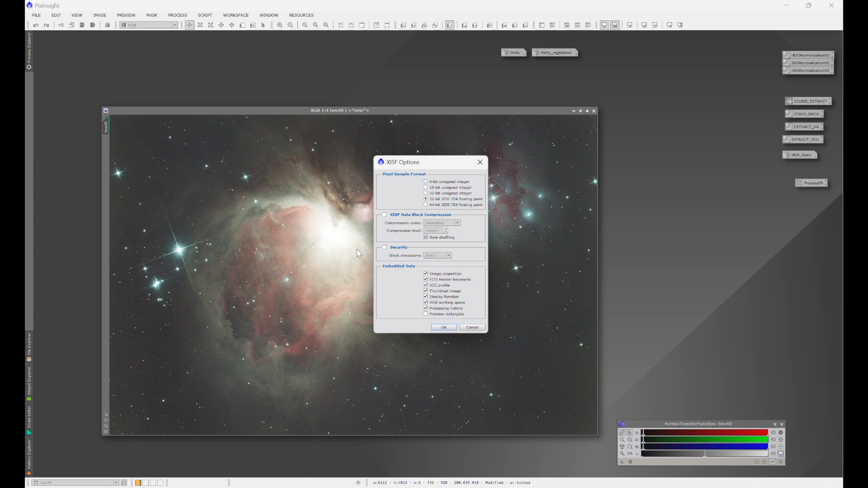
{"action": "left_click", "coordinate": [443, 328]}
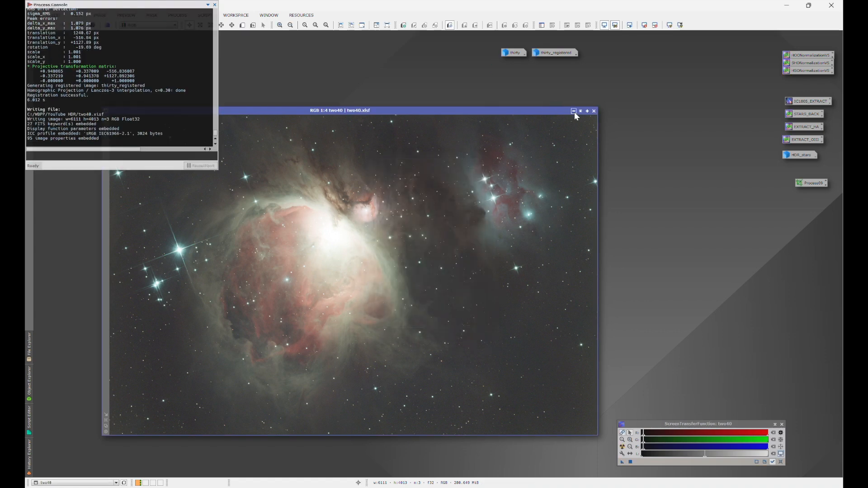
{"action": "left_click", "coordinate": [574, 112]}
- Restore thirty_registered, save it as thirty_registered.xisf in the YouTube HDR folder with 32-bit floating point samples, and minimize it
{"action": "double_click", "coordinate": [546, 52]}
{"action": "left_click_drag", "start_coordinate": [479, 86], "coordinate": [411, 106]}
{"action": "left_click", "coordinate": [215, 5]}
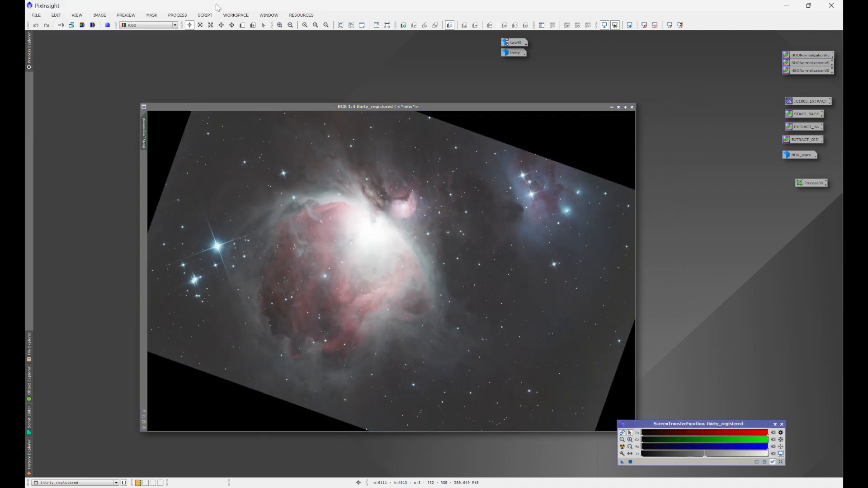
{"action": "left_click", "coordinate": [36, 15]}
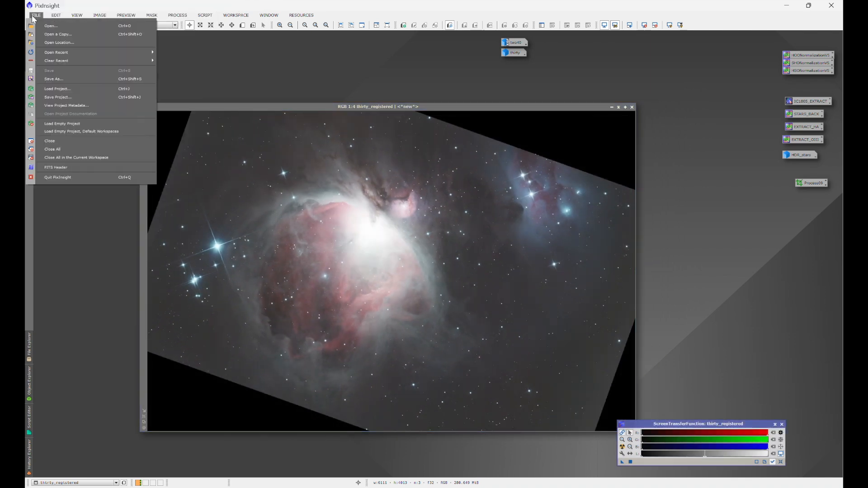
{"action": "left_click", "coordinate": [55, 79]}
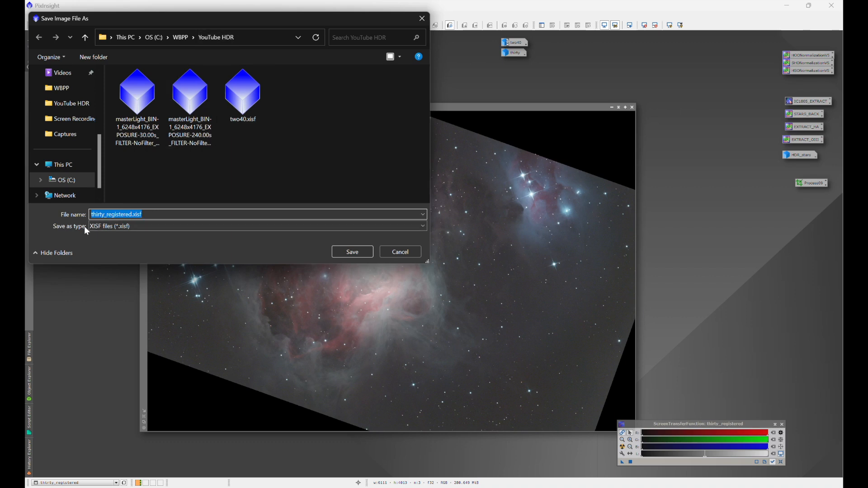
{"action": "left_click", "coordinate": [353, 253]}
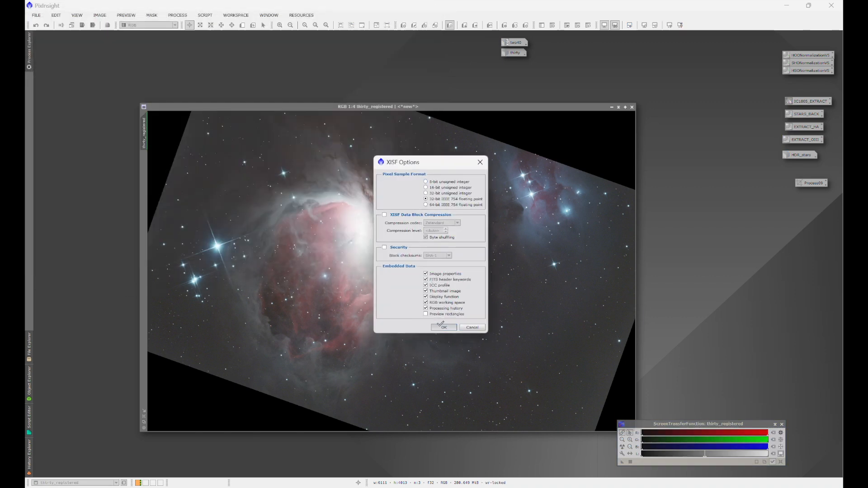
{"action": "left_click", "coordinate": [441, 325]}
{"action": "left_click", "coordinate": [615, 107]}
{"action": "left_click", "coordinate": [610, 101]}
{"action": "left_click", "coordinate": [215, 5]}
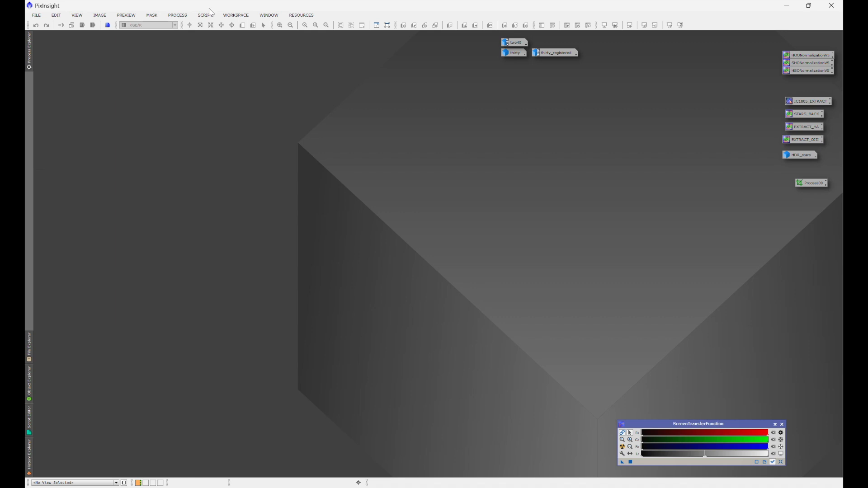
- Open the HDRComposition process, reset its settings to the defaults and move its window toward the workspace centre
{"action": "left_click", "coordinate": [178, 15]}
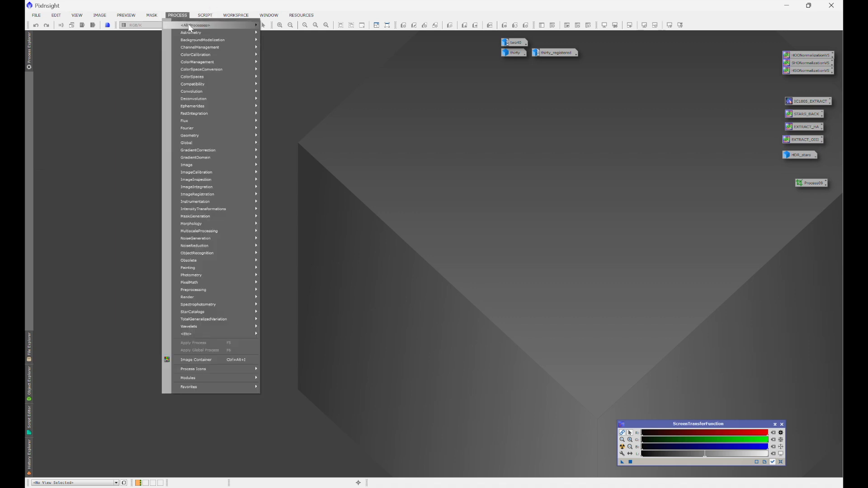
{"action": "mouse_move", "coordinate": [190, 26]}
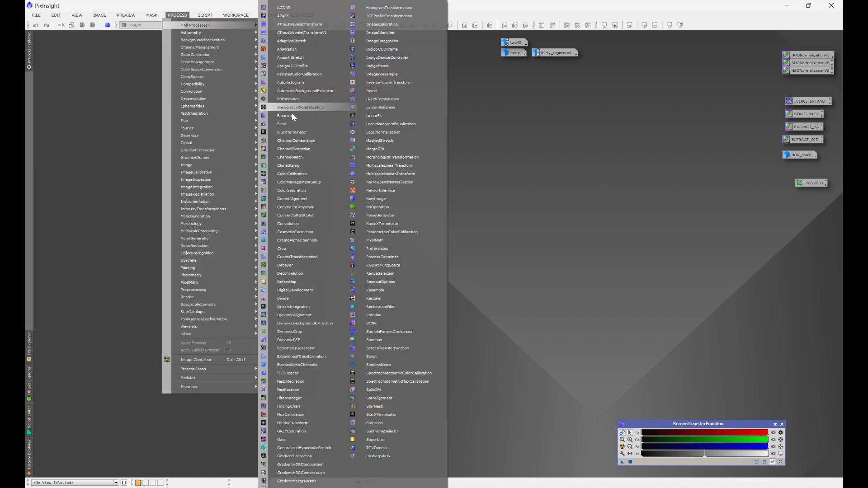
{"action": "left_click", "coordinate": [292, 487]}
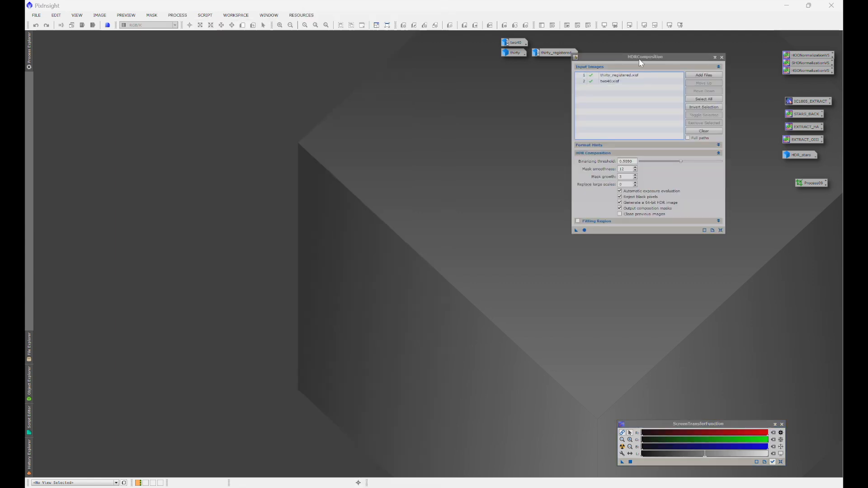
{"action": "left_click", "coordinate": [720, 230]}
{"action": "left_click_drag", "start_coordinate": [658, 58], "coordinate": [530, 97]}
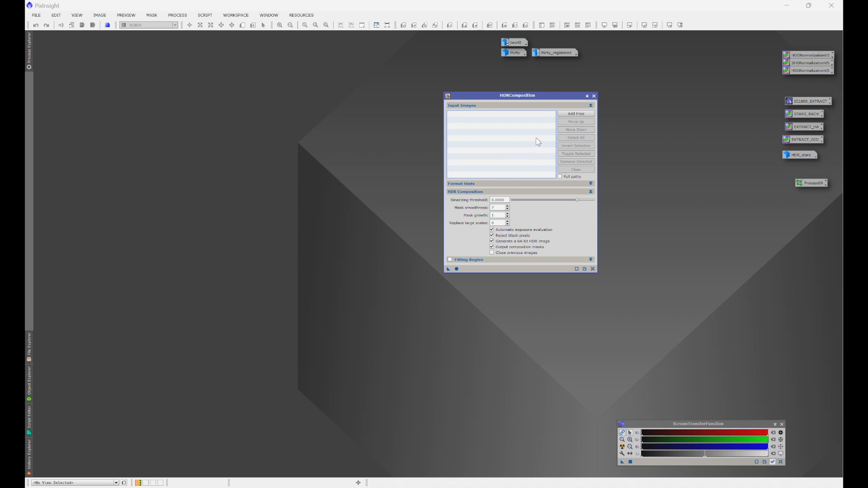
- Add thirty_registered.xisf and two40.xisf as the HDRComposition input images
{"action": "left_click", "coordinate": [575, 114]}
{"action": "left_click", "coordinate": [647, 187]}
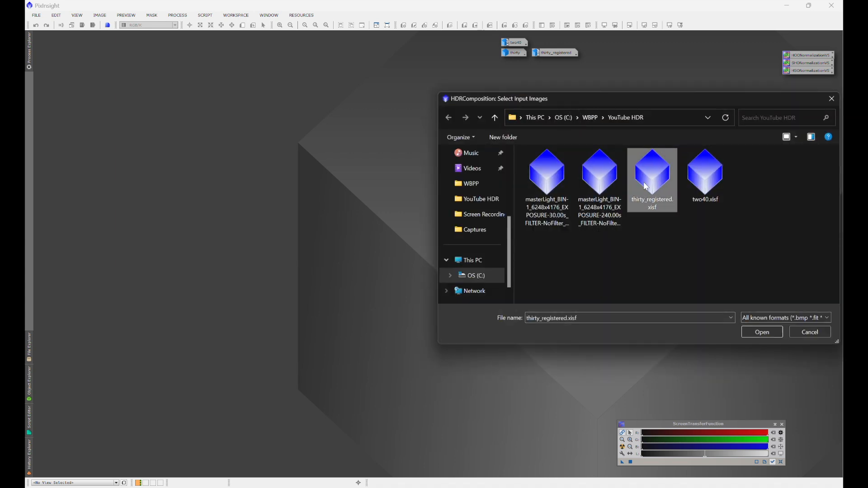
{"action": "left_click", "coordinate": [709, 188], "text": "ctrl"}
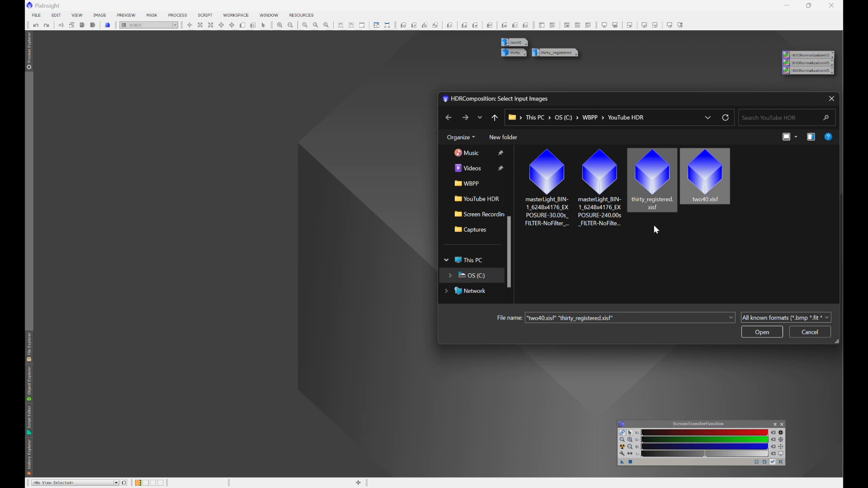
{"action": "left_click", "coordinate": [764, 331]}
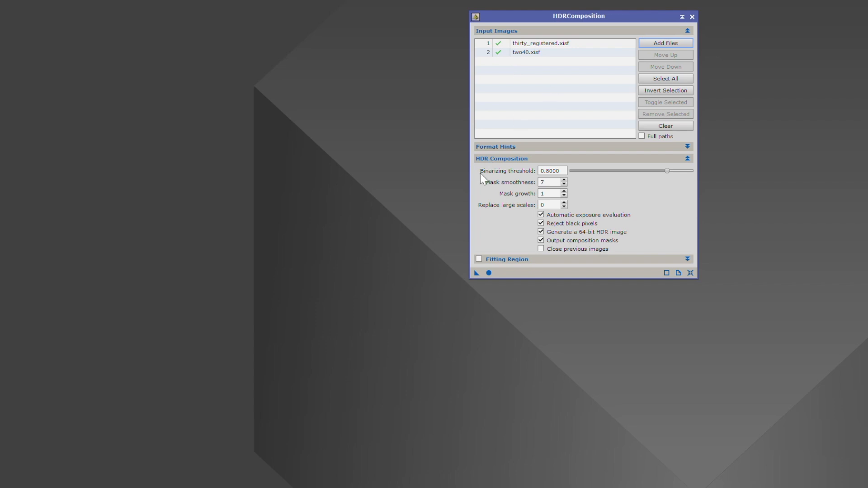
- Move HDRComposition aside and inspect the RGB pixel values in the nebula's bright core on thirty_registered
{"action": "left_click_drag", "start_coordinate": [570, 17], "coordinate": [739, 10]}
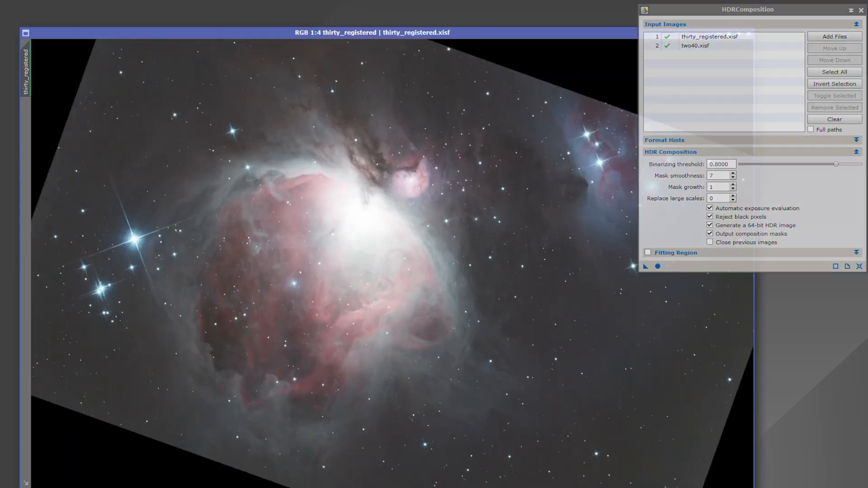
{"action": "left_click_drag", "start_coordinate": [492, 32], "coordinate": [371, 22]}
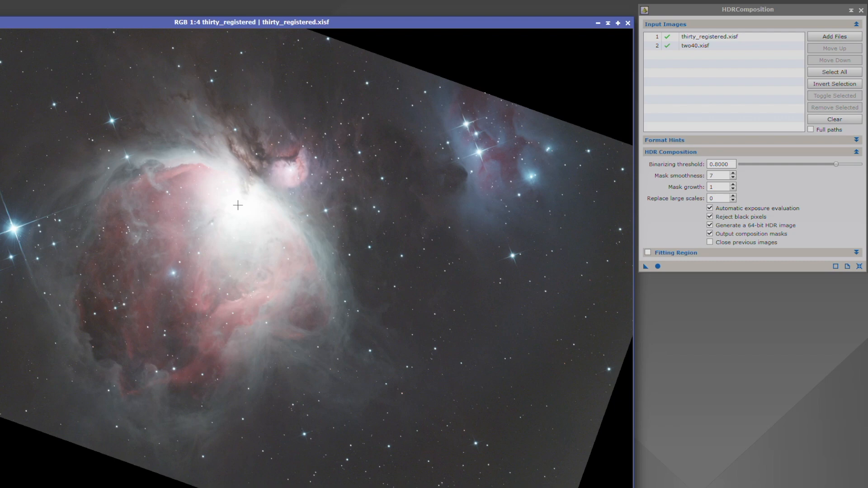
{"action": "left_click_drag", "start_coordinate": [239, 204], "coordinate": [238, 203]}
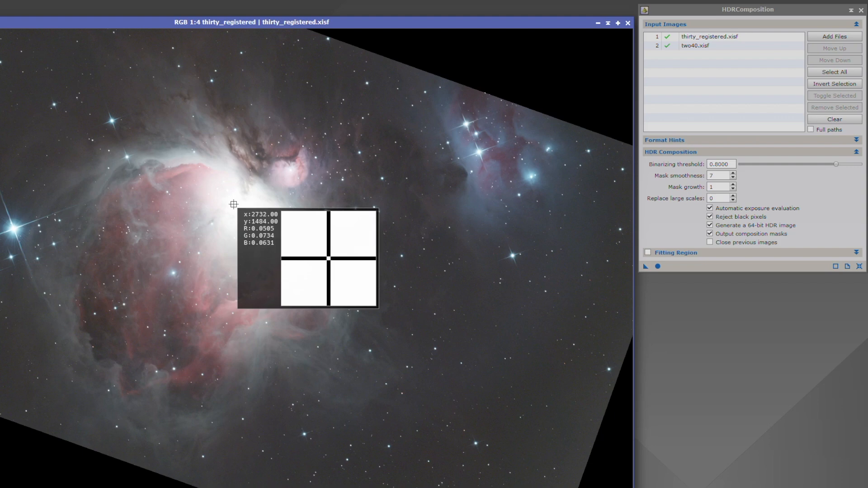
{"action": "left_click_drag", "start_coordinate": [234, 205], "coordinate": [230, 217]}
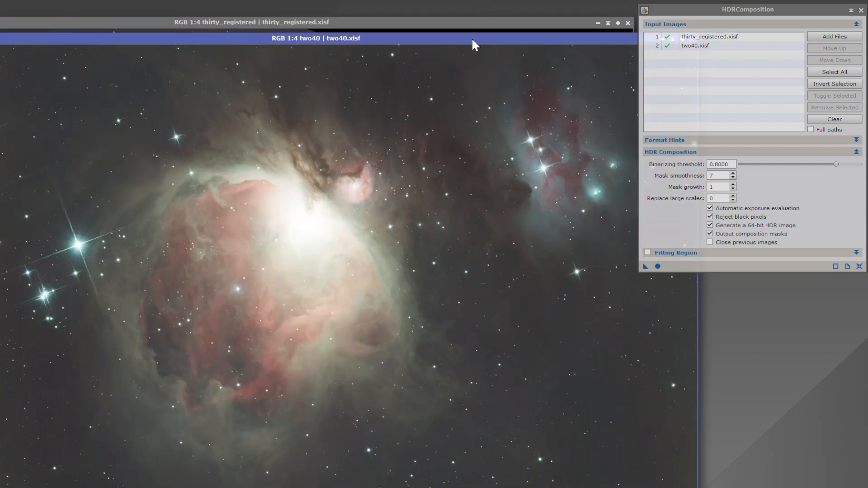
- Place two40 over thirty_registered and inspect the RGB pixel values in its bright nebula core
{"action": "left_click_drag", "start_coordinate": [473, 44], "coordinate": [409, 28]}
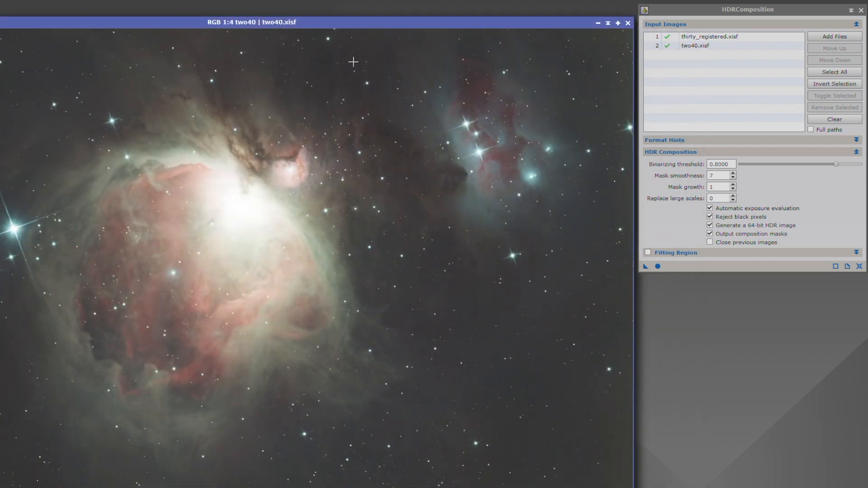
{"action": "left_click_drag", "start_coordinate": [234, 202], "coordinate": [236, 207]}
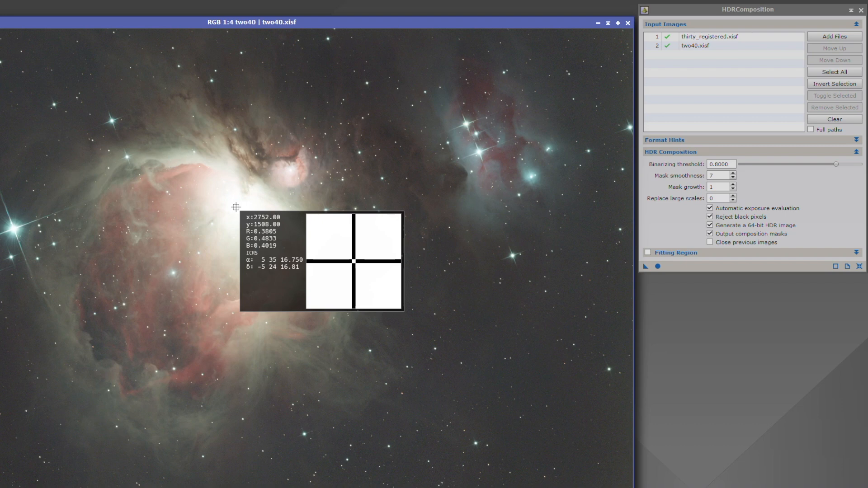
{"action": "left_click_drag", "start_coordinate": [236, 207], "coordinate": [240, 210]}
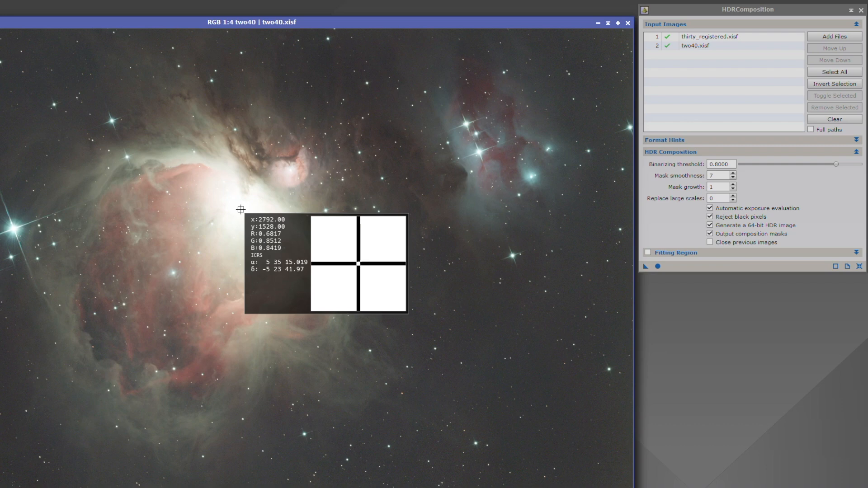
{"action": "left_click_drag", "start_coordinate": [240, 209], "coordinate": [240, 209]}
{"action": "left_click_drag", "start_coordinate": [241, 209], "coordinate": [241, 209]}
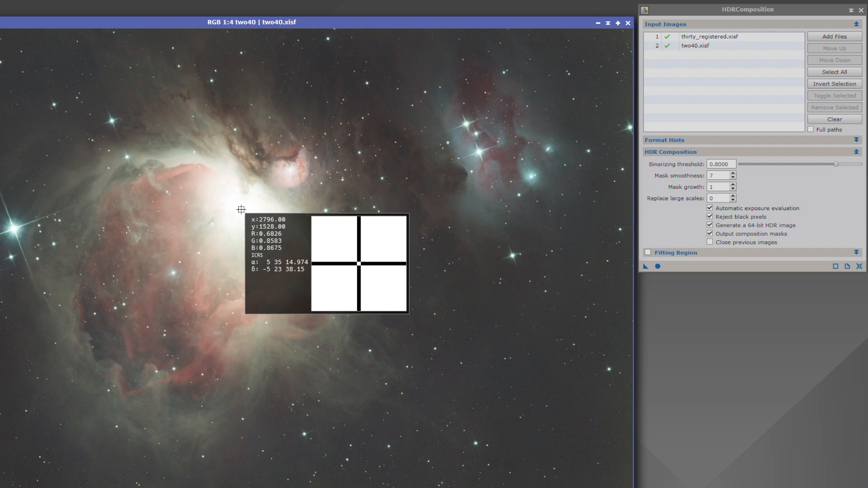
- Read the pixel values at the nebula's bright core in two40 and multiply the red value 0.6870 by 0.8 in Calculator
{"action": "left_click_drag", "start_coordinate": [241, 209], "coordinate": [241, 209]}
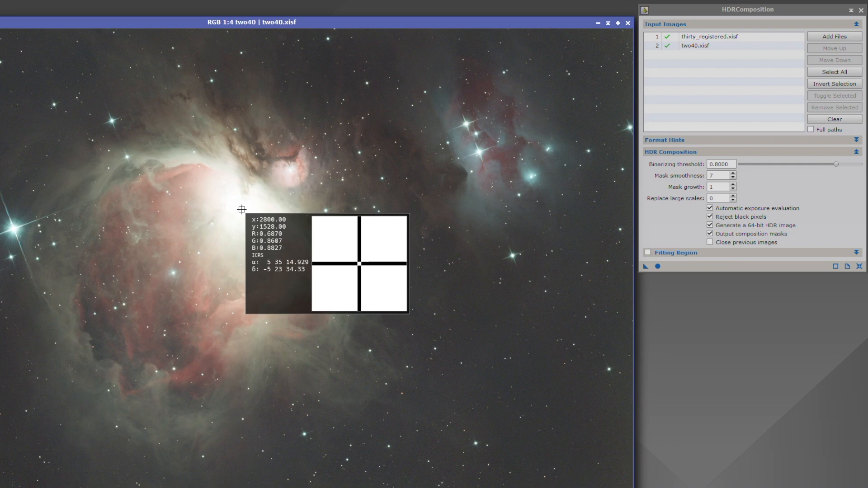
{"action": "left_click_drag", "start_coordinate": [241, 209], "coordinate": [242, 209]}
{"action": "key", "text": "XF86Calculator"}
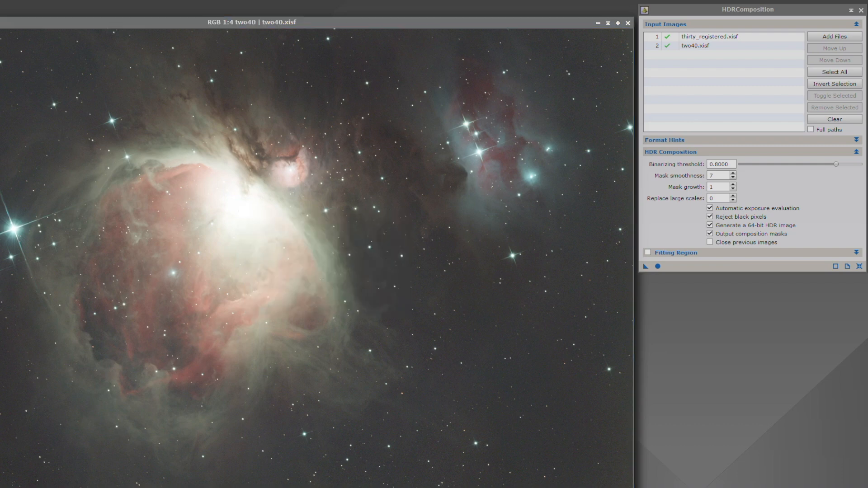
{"action": "type", "text": ".6870"}
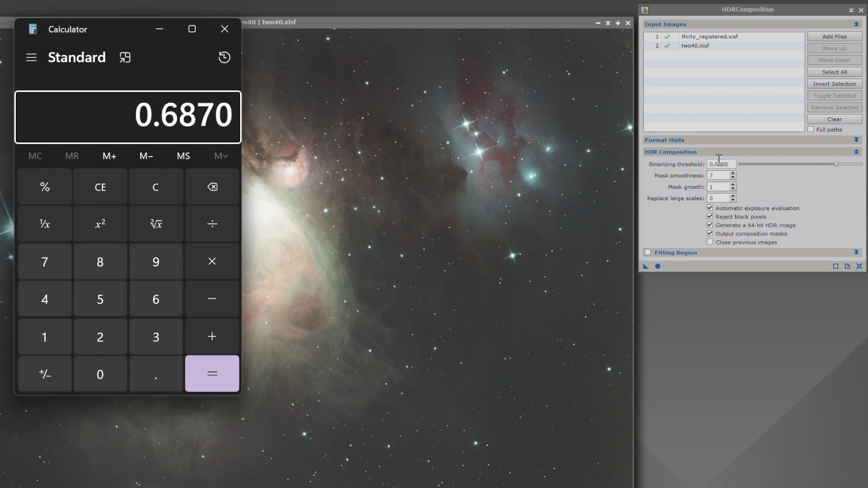
{"action": "left_click", "coordinate": [213, 261]}
{"action": "left_click", "coordinate": [152, 375]}
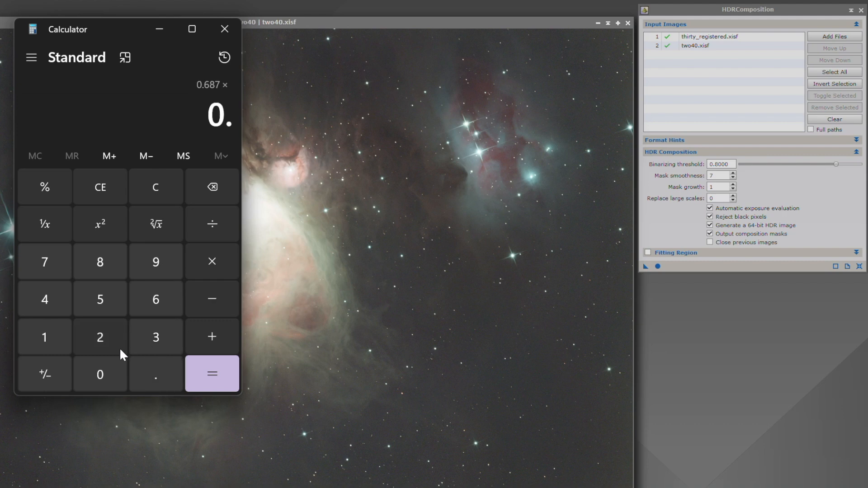
{"action": "left_click", "coordinate": [104, 256]}
{"action": "left_click", "coordinate": [210, 378]}
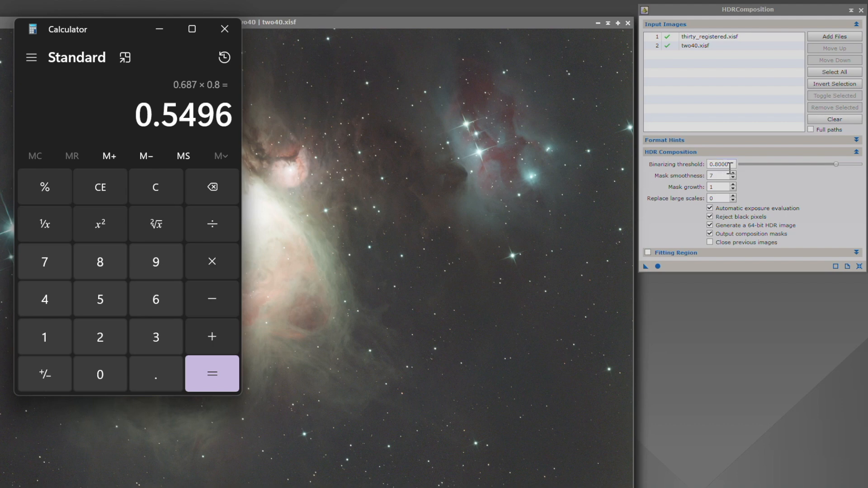
- Set the HDRComposition binarizing threshold to 0.55, mask smoothness to 12 and mask growth to 3
{"action": "left_click", "coordinate": [835, 162]}
{"action": "left_click_drag", "start_coordinate": [829, 163], "coordinate": [801, 168]}
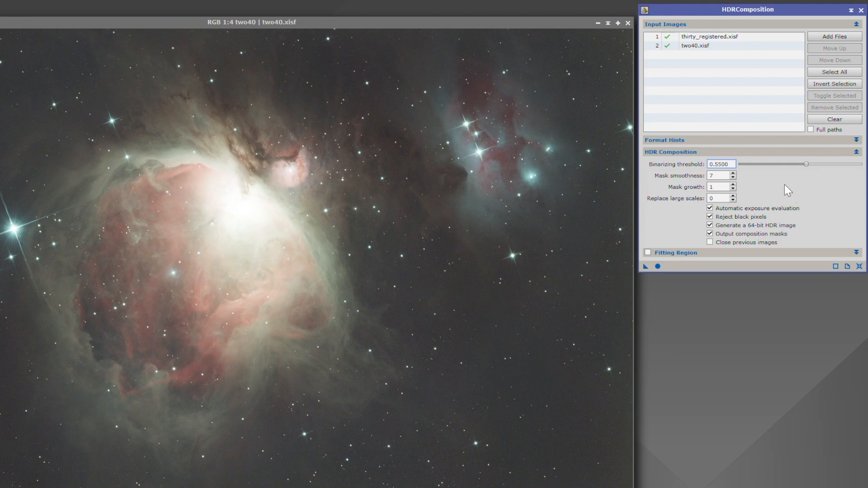
{"action": "left_click", "coordinate": [737, 164]}
{"action": "scroll", "coordinate": [733, 176], "scroll_direction": "up", "scroll_amount": 3}
{"action": "left_click", "coordinate": [723, 186]}
{"action": "left_click", "coordinate": [725, 176]}
- Minimize the open image windows and run the HDR composition on thirty_registered.xisf and two40.xisf
{"action": "left_click", "coordinate": [597, 23]}
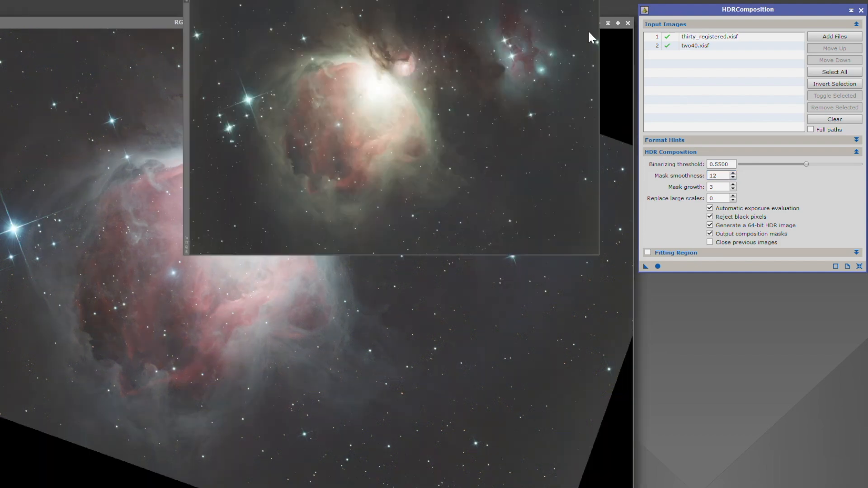
{"action": "left_click", "coordinate": [596, 20]}
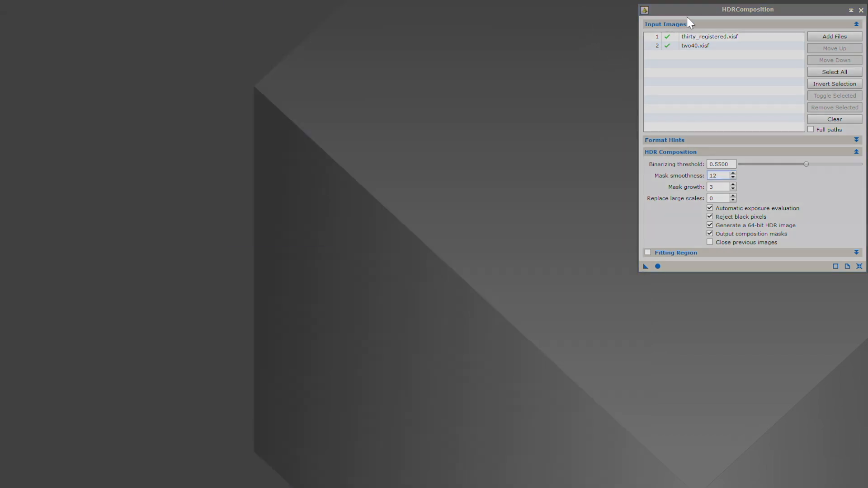
{"action": "left_click_drag", "start_coordinate": [696, 9], "coordinate": [674, 4]}
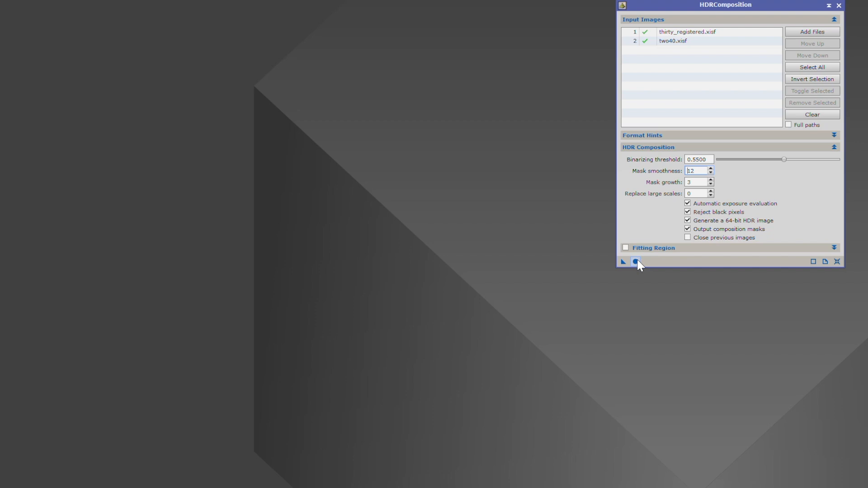
{"action": "left_click", "coordinate": [636, 261]}
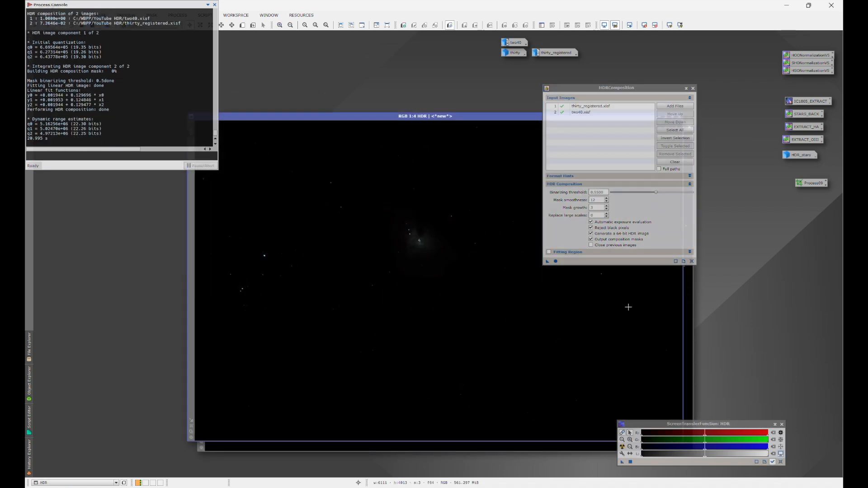
- Close HDRComposition and minimize the composition mask, placing its icon below Process09 on the workspace
{"action": "left_click", "coordinate": [693, 262]}
{"action": "left_click", "coordinate": [693, 88]}
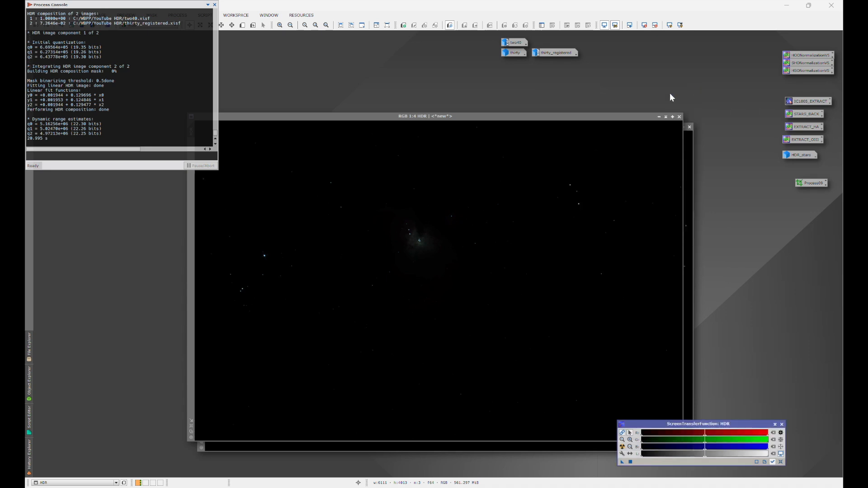
{"action": "left_click_drag", "start_coordinate": [622, 115], "coordinate": [517, 98]}
{"action": "left_click", "coordinate": [604, 122]}
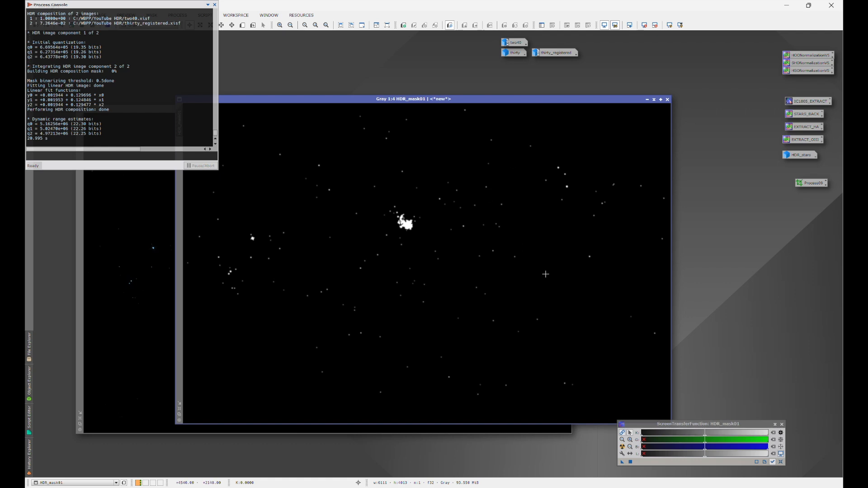
{"action": "left_click", "coordinate": [647, 100]}
{"action": "left_click_drag", "start_coordinate": [444, 264], "coordinate": [815, 200]}
- Hide the process console and apply an automatic screen stretch to the HDR image
{"action": "left_click", "coordinate": [215, 5]}
{"action": "left_click", "coordinate": [215, 5]}
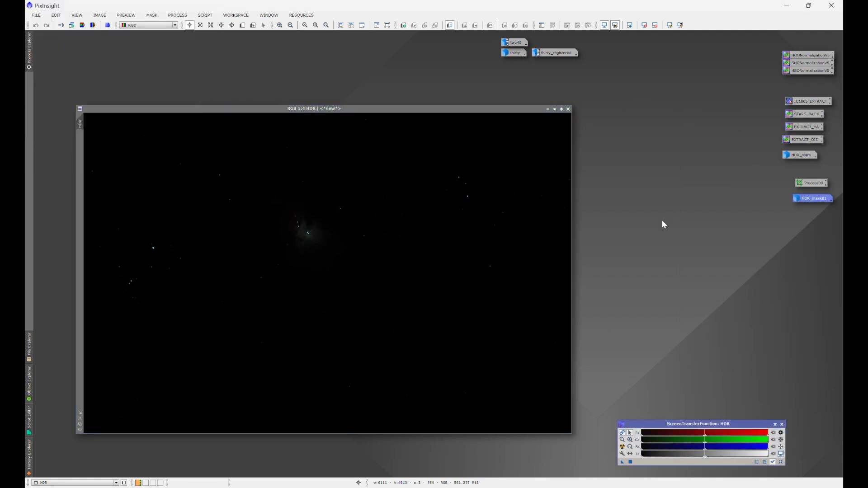
{"action": "left_click", "coordinate": [623, 447]}
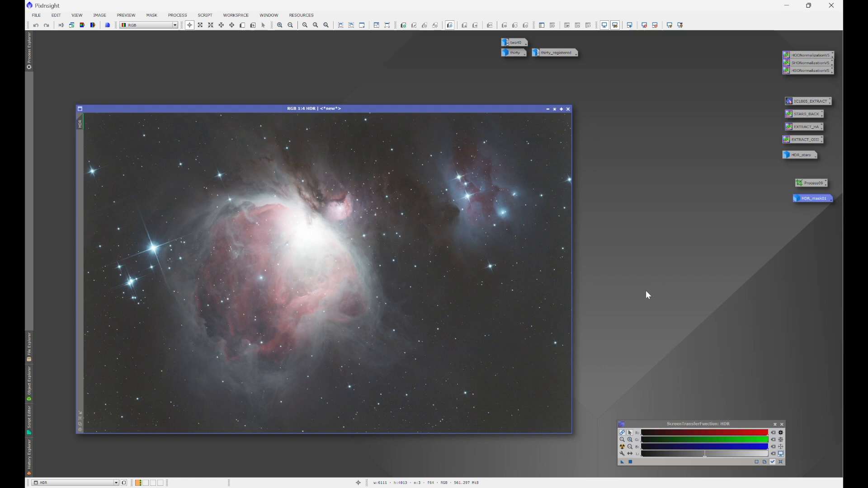
{"action": "left_click_drag", "start_coordinate": [430, 108], "coordinate": [449, 90]}
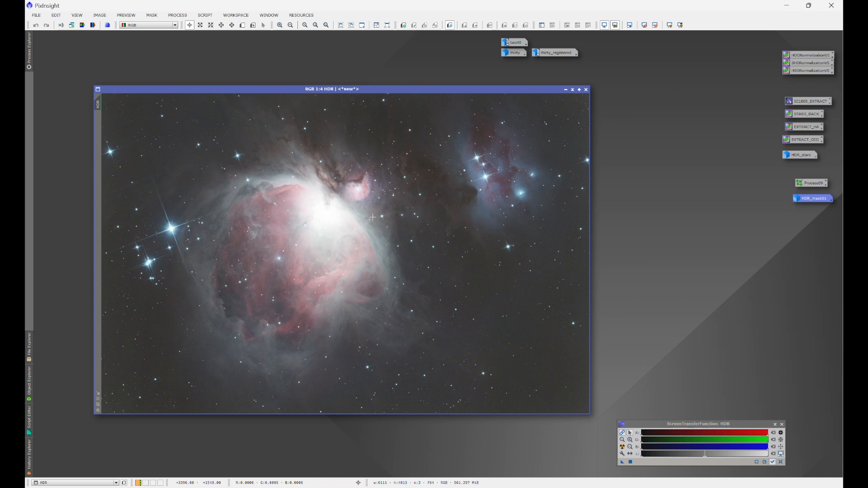
- Extract the lightness component of the HDR image and auto-stretch the resulting grayscale image's display
{"action": "left_click", "coordinate": [82, 25]}
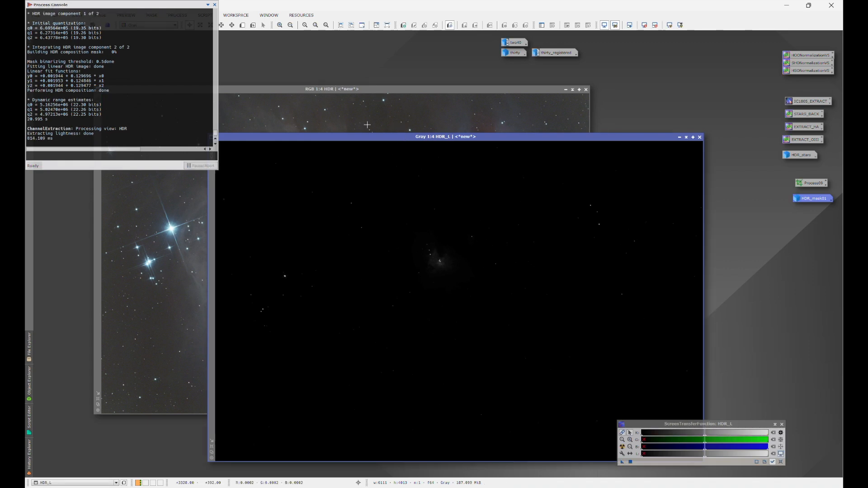
{"action": "key", "text": "ctrl+a"}
{"action": "left_click_drag", "start_coordinate": [549, 136], "coordinate": [436, 120]}
{"action": "key", "text": "ctrl+a"}
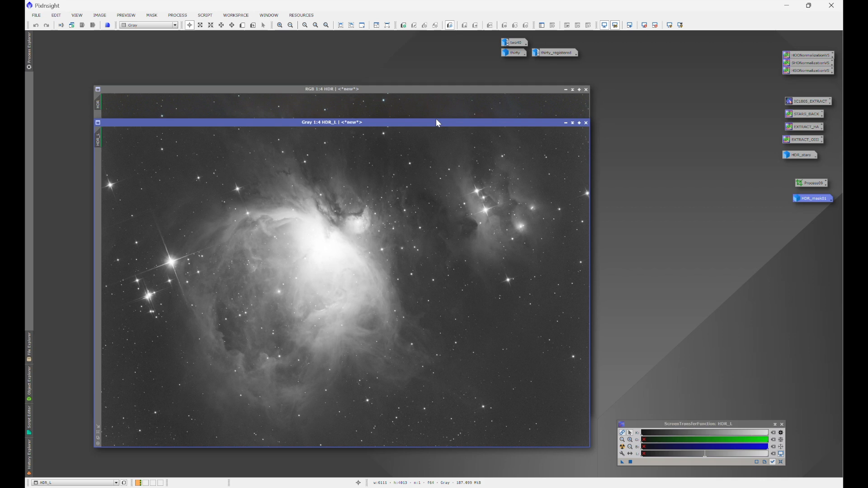
- Measure the star size and eccentricity of the lightness image with the FWHMEccentricity script, and close both the script and that image
{"action": "left_click", "coordinate": [205, 15]}
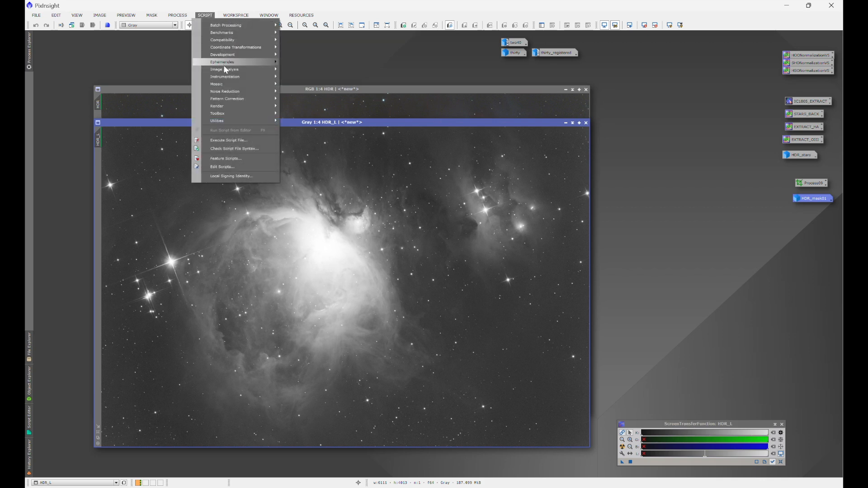
{"action": "mouse_move", "coordinate": [224, 69]}
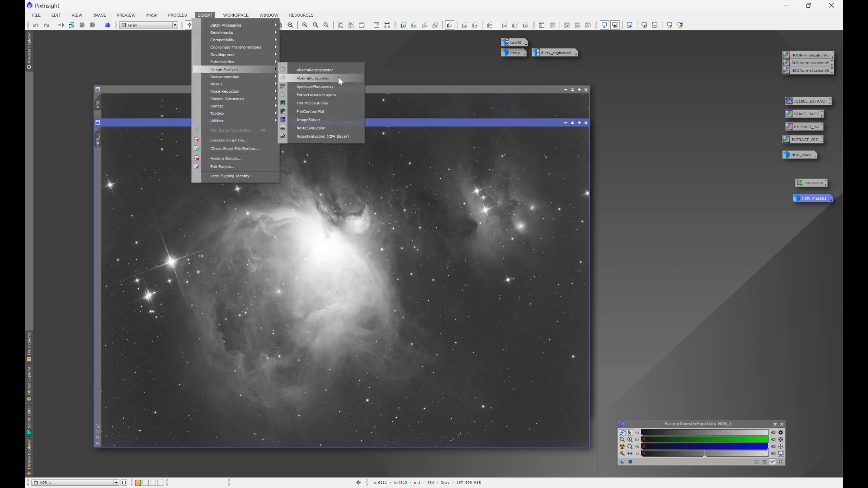
{"action": "left_click", "coordinate": [319, 103]}
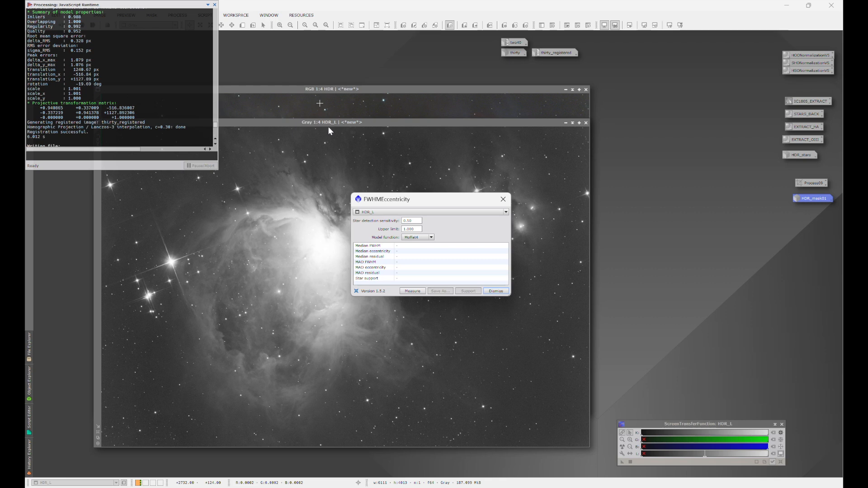
{"action": "left_click", "coordinate": [405, 292]}
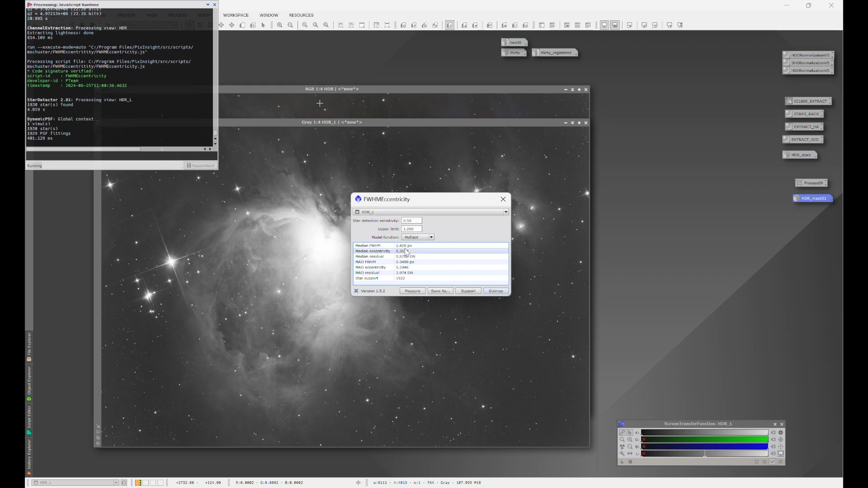
{"action": "mouse_move", "coordinate": [407, 252]}
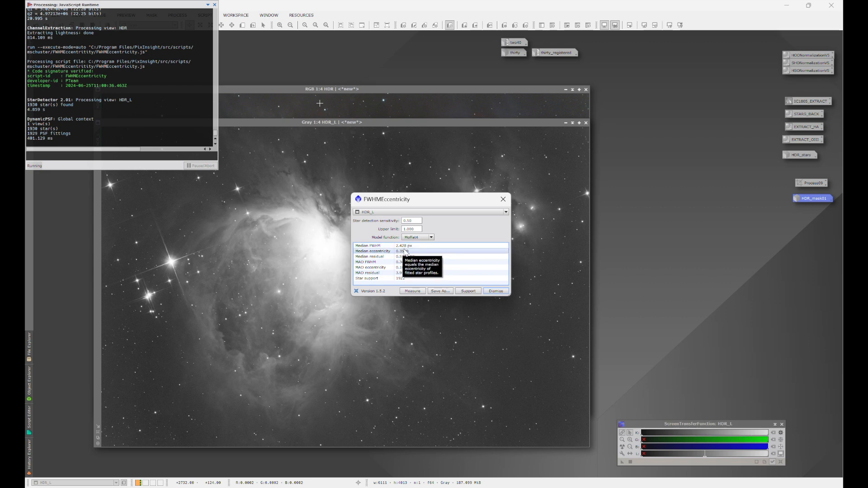
{"action": "left_click", "coordinate": [503, 199]}
{"action": "left_click", "coordinate": [585, 123]}
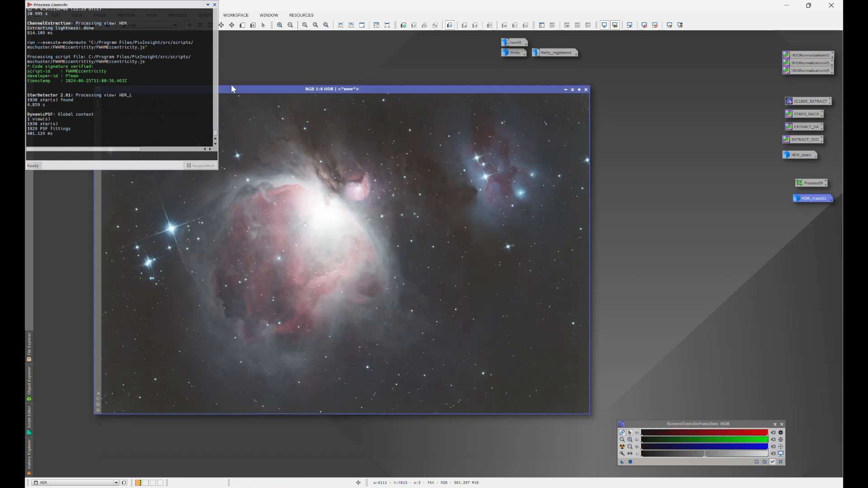
- Run BlurXTerminator on the HDR image with Correct Only disabled and a manual PSF diameter of 2.43 pixels
{"action": "left_click", "coordinate": [215, 5]}
{"action": "left_click", "coordinate": [178, 15]}
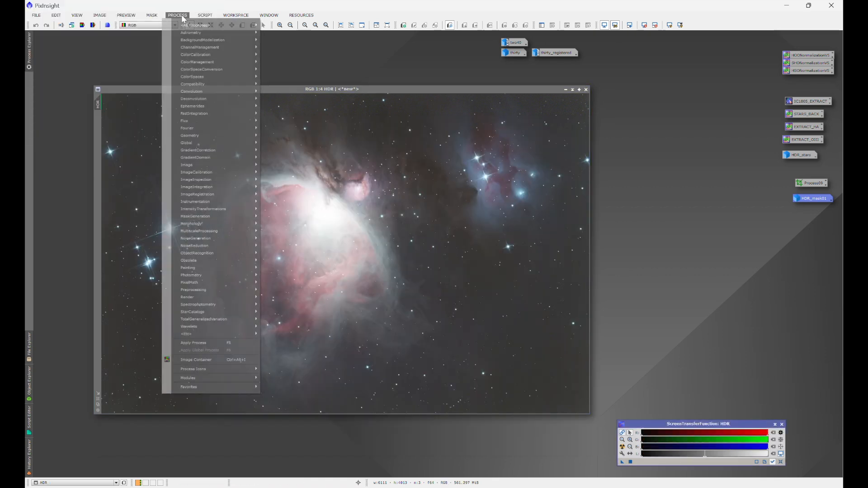
{"action": "mouse_move", "coordinate": [194, 25]}
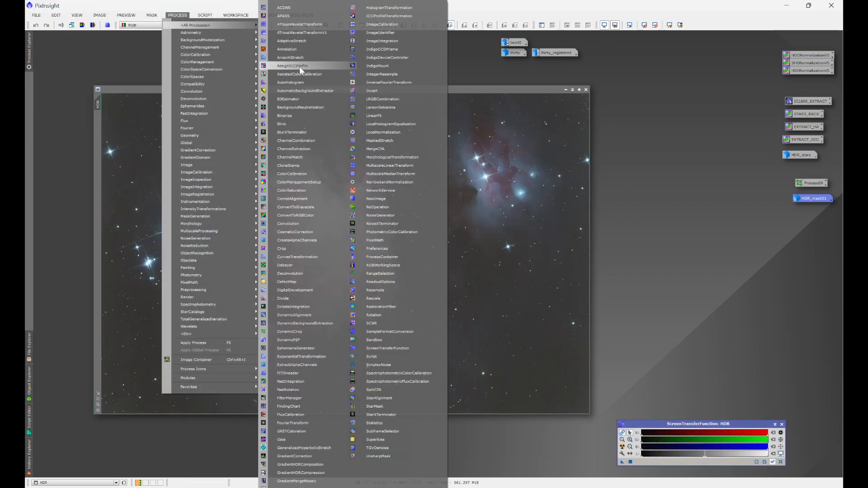
{"action": "left_click", "coordinate": [300, 132]}
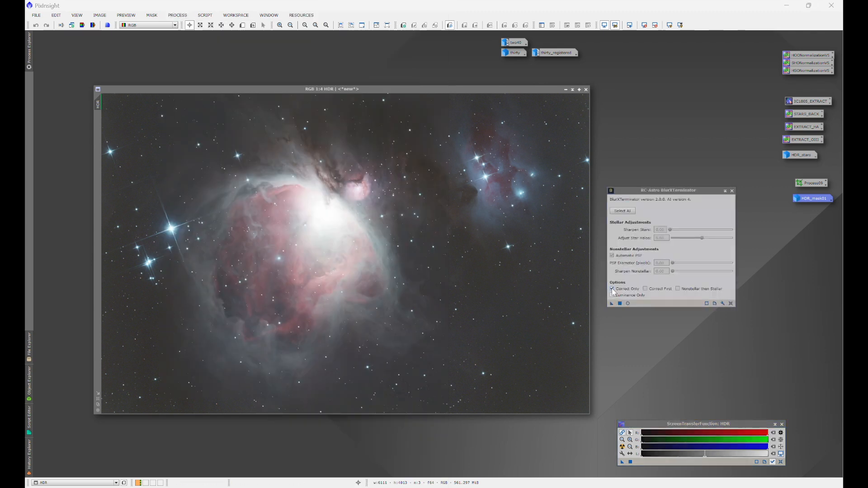
{"action": "left_click", "coordinate": [612, 289]}
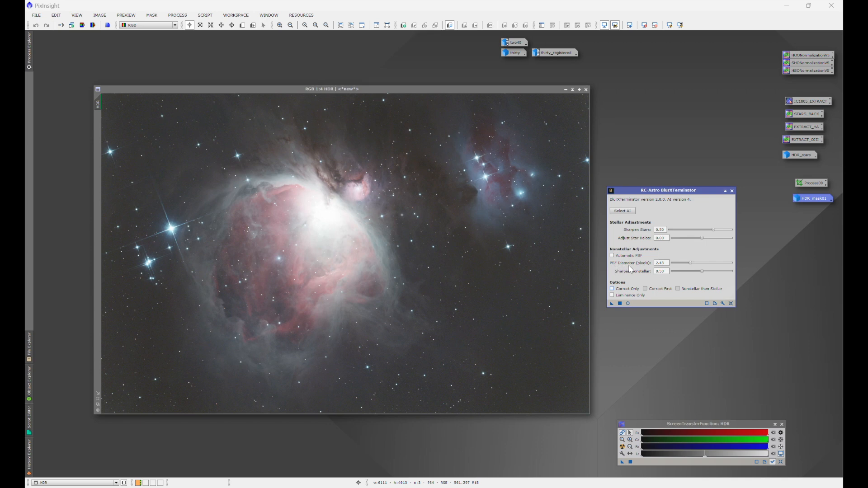
{"action": "left_click", "coordinate": [667, 263]}
{"action": "left_click_drag", "start_coordinate": [611, 303], "coordinate": [519, 281]}
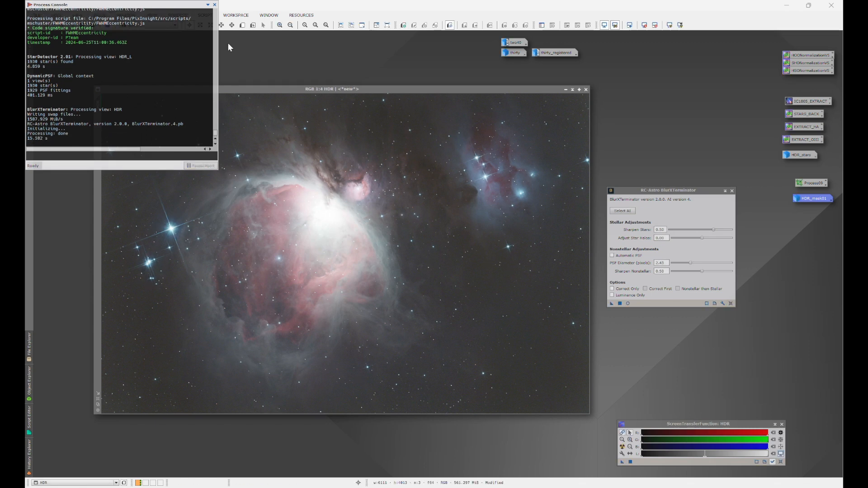
{"action": "left_click", "coordinate": [214, 5]}
{"action": "left_click", "coordinate": [732, 191]}
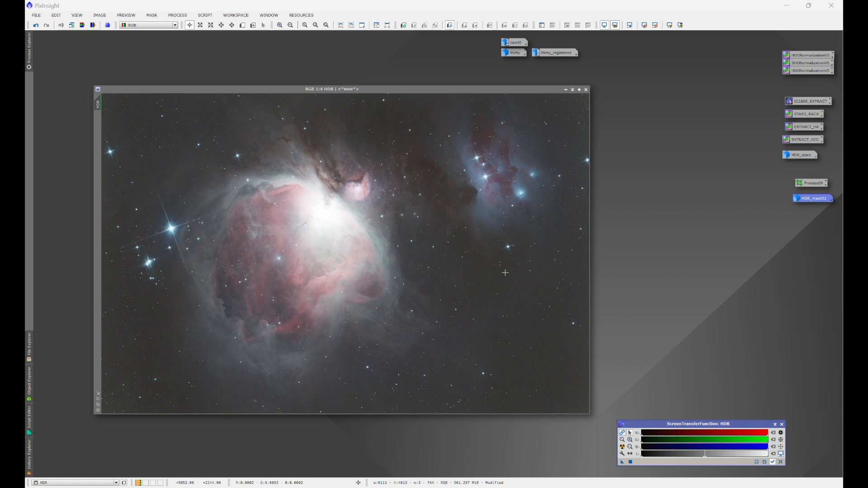
- Run NoiseXTerminator on the HDR image with denoise 0.70 and detail 0.15, and close the process
{"action": "scroll", "coordinate": [501, 270], "scroll_direction": "down", "scroll_amount": 8}
{"action": "left_click", "coordinate": [178, 15]}
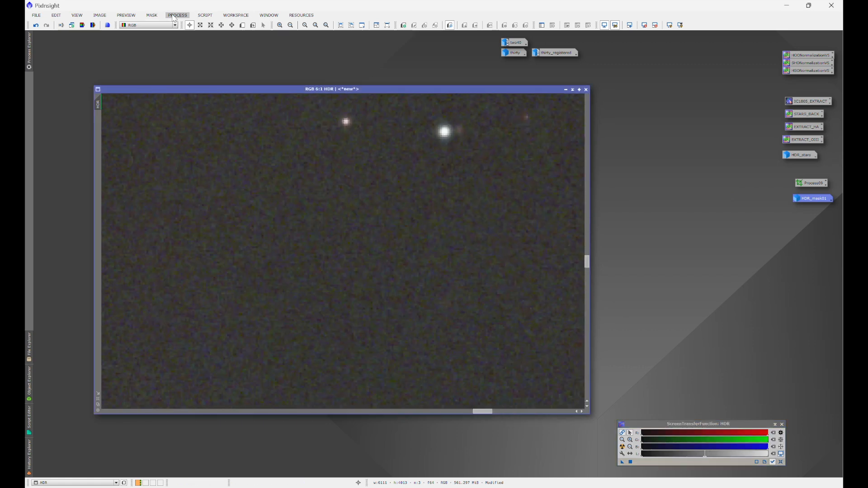
{"action": "mouse_move", "coordinate": [195, 25]}
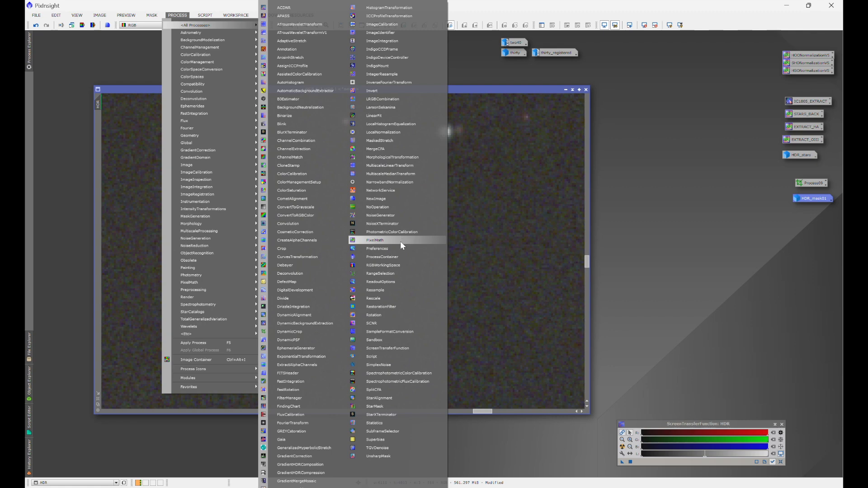
{"action": "left_click", "coordinate": [397, 224]}
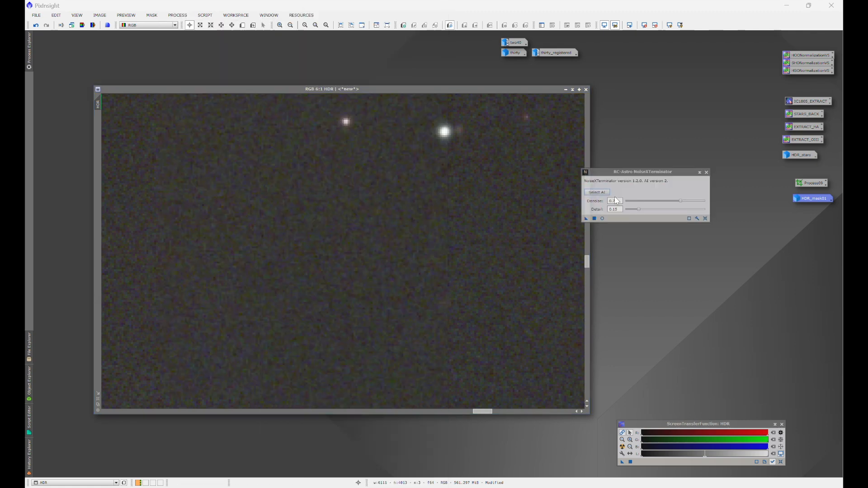
{"action": "left_click_drag", "start_coordinate": [622, 173], "coordinate": [658, 166]}
{"action": "left_click_drag", "start_coordinate": [622, 213], "coordinate": [473, 216]}
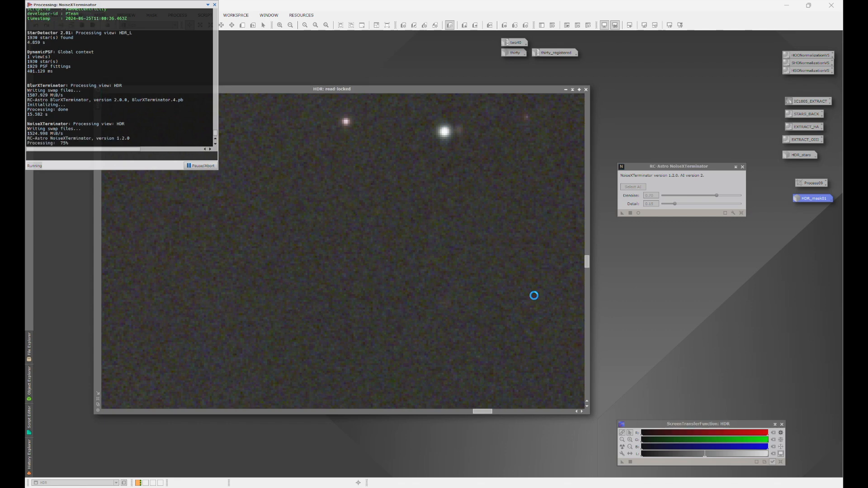
{"action": "scroll", "coordinate": [438, 286], "scroll_direction": "down", "scroll_amount": 8}
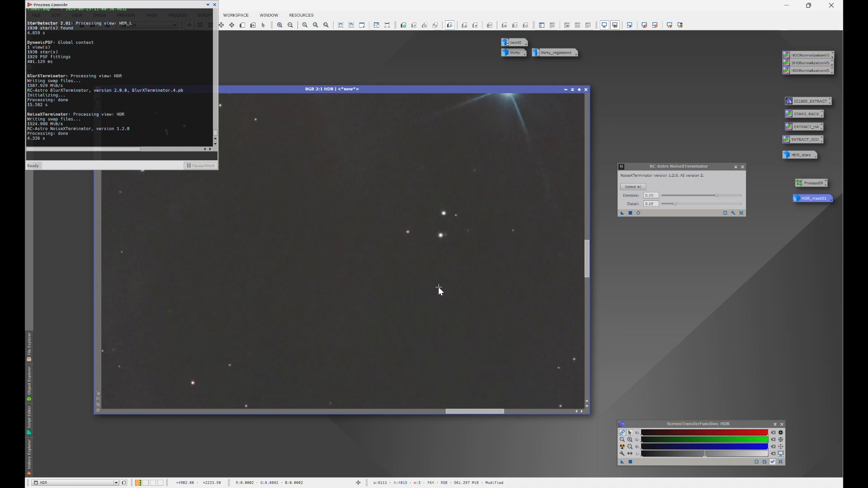
{"action": "left_click", "coordinate": [215, 4]}
{"action": "left_click", "coordinate": [742, 167]}
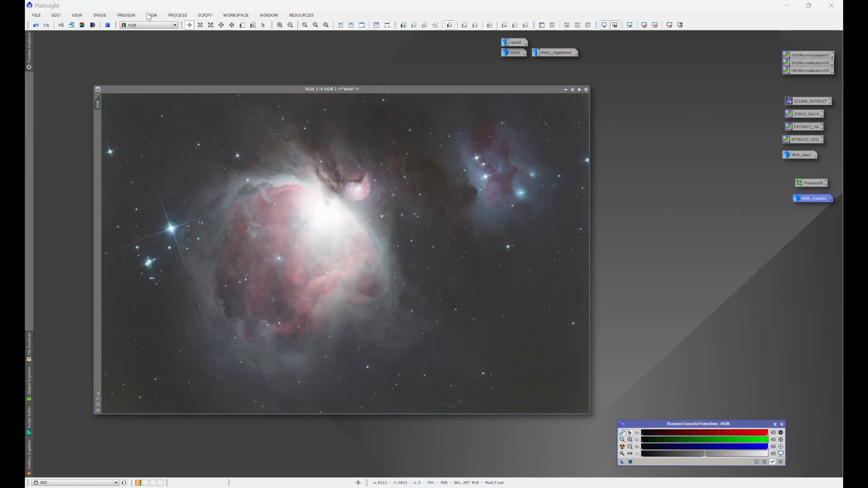
- Run StarXTerminator on the HDR image with Generate Star Image and Unscreen Stars enabled, and park the minimized stars image beside the other icons
{"action": "left_click", "coordinate": [177, 15]}
{"action": "mouse_move", "coordinate": [199, 25]}
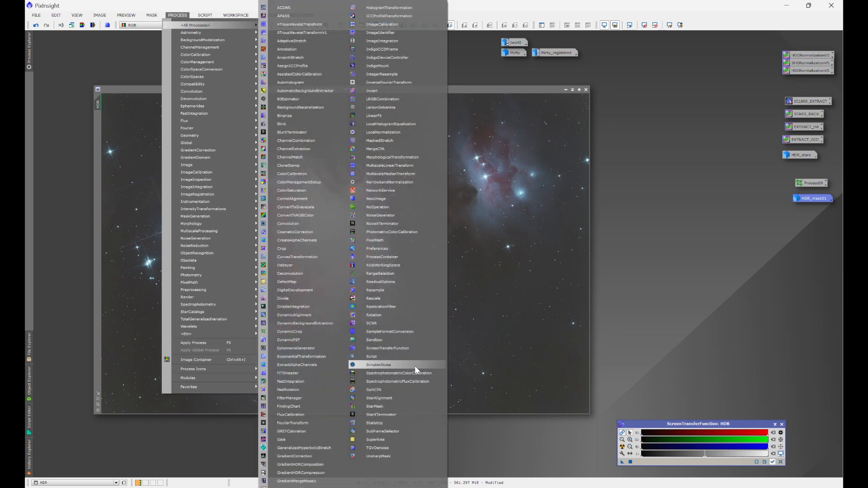
{"action": "left_click", "coordinate": [395, 412]}
{"action": "left_click", "coordinate": [601, 94]}
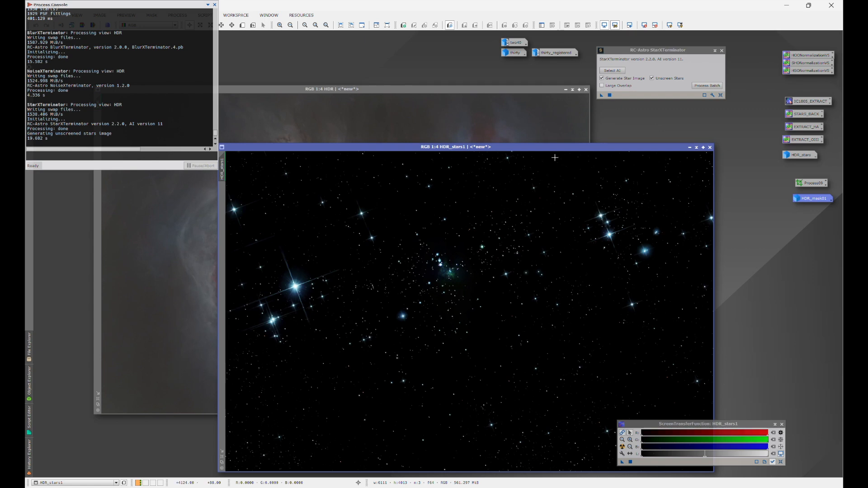
{"action": "left_click", "coordinate": [693, 149]}
{"action": "left_click_drag", "start_coordinate": [482, 313], "coordinate": [807, 218]}
{"action": "left_click", "coordinate": [722, 51]}
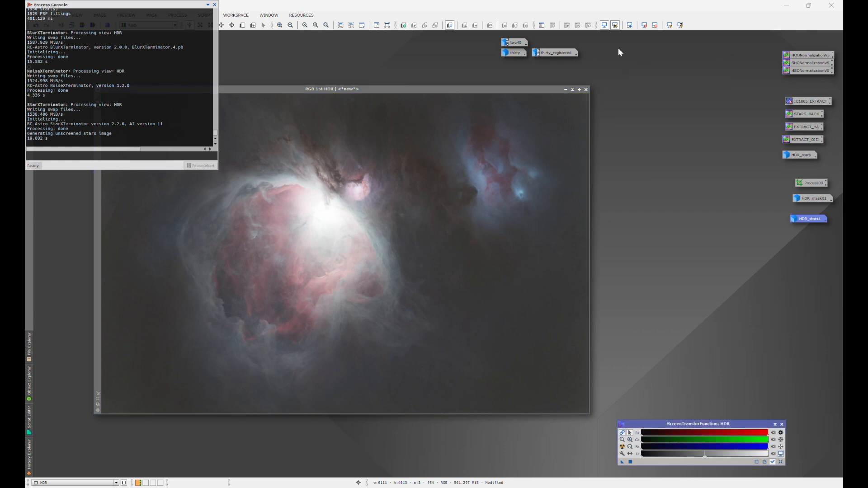
{"action": "left_click", "coordinate": [214, 5]}
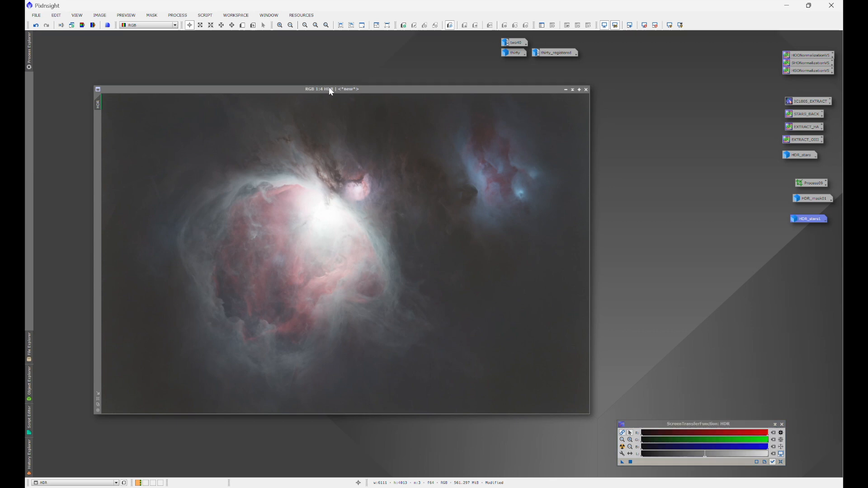
- Open GeneralizedHyperbolicStretch in place of ScreenTransferFunction and remove the HDR image's screen stretch
{"action": "left_click_drag", "start_coordinate": [329, 87], "coordinate": [309, 83]}
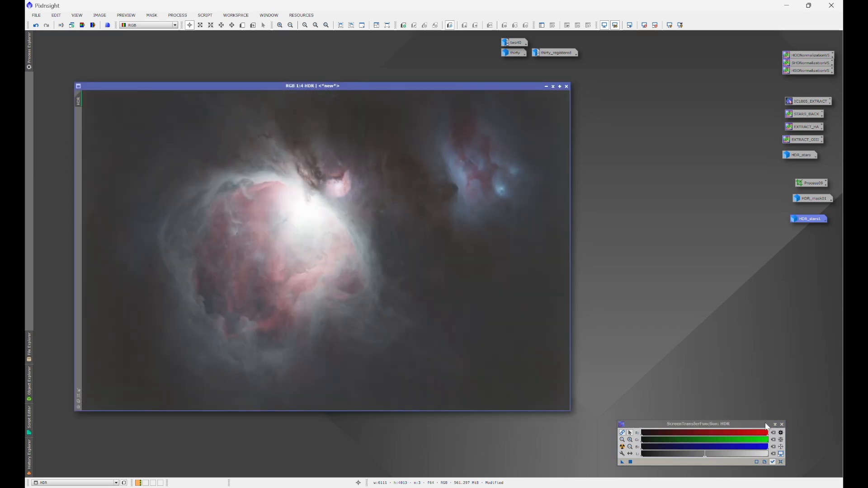
{"action": "left_click", "coordinate": [782, 424]}
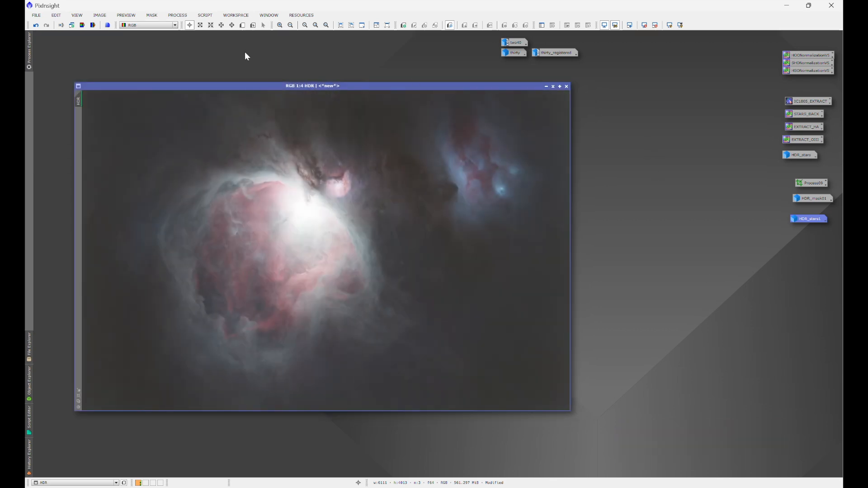
{"action": "left_click", "coordinate": [177, 15]}
{"action": "mouse_move", "coordinate": [197, 25]}
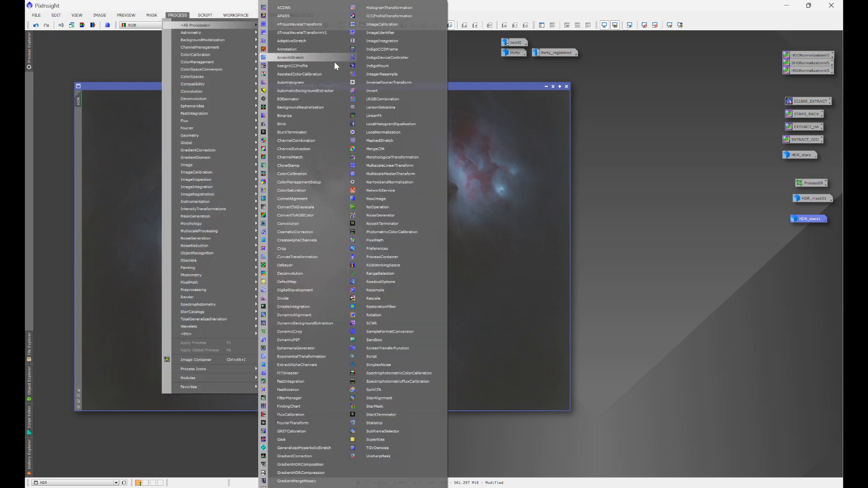
{"action": "left_click", "coordinate": [295, 447]}
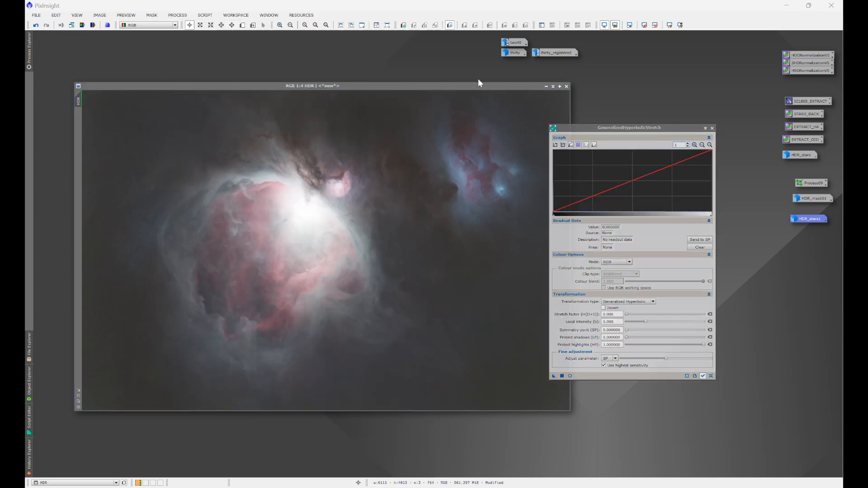
{"action": "left_click_drag", "start_coordinate": [478, 84], "coordinate": [450, 94]}
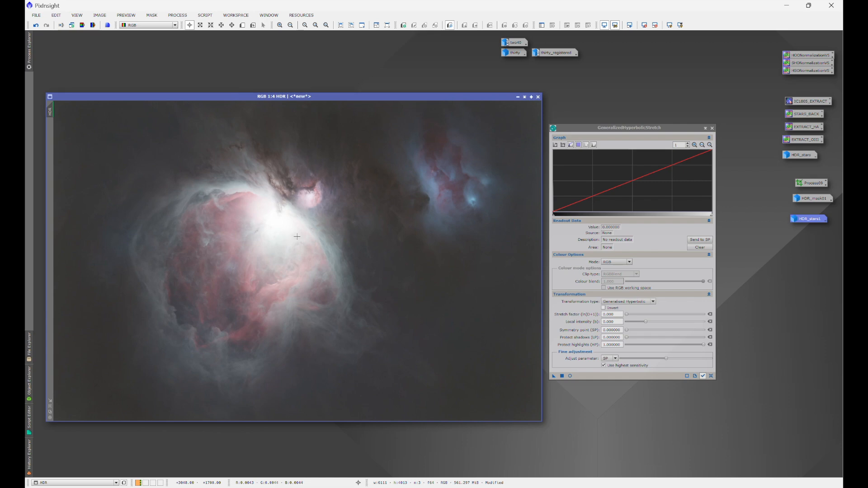
{"action": "left_click", "coordinate": [644, 26]}
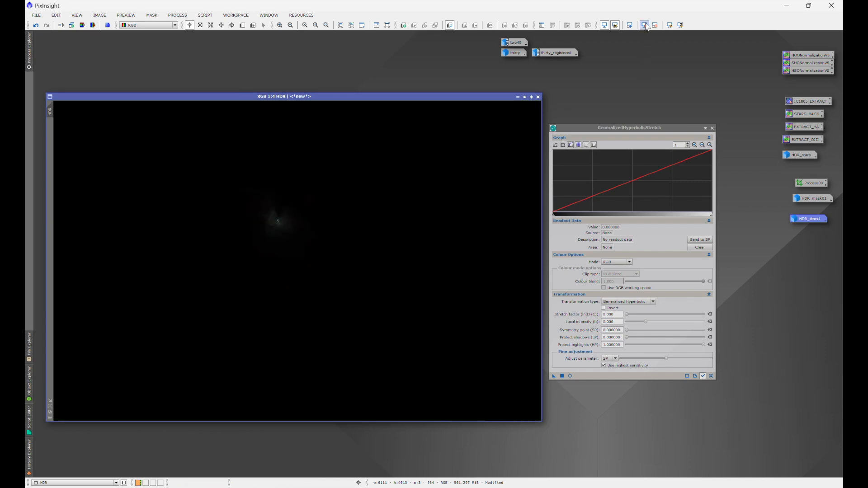
- Sample the dark background of the HDR image and set the symmetry point to 0.000200 at the magnified histogram's peak
{"action": "left_click", "coordinate": [512, 341]}
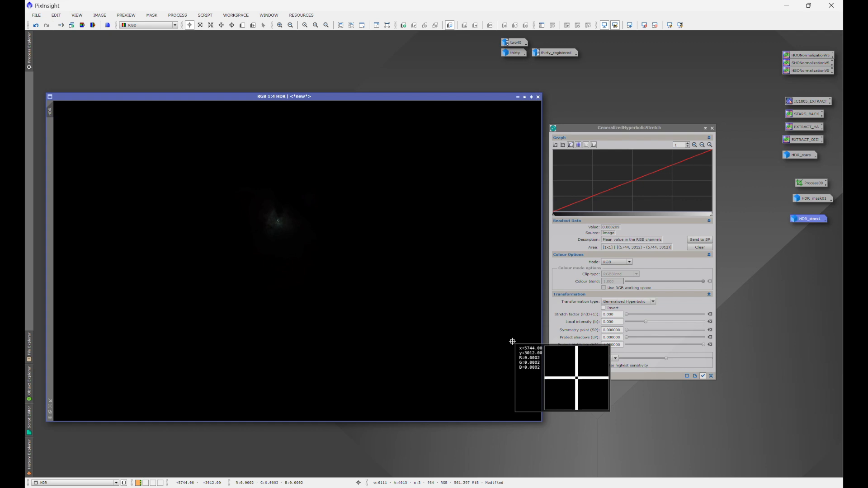
{"action": "left_click_drag", "start_coordinate": [512, 341], "coordinate": [481, 364]}
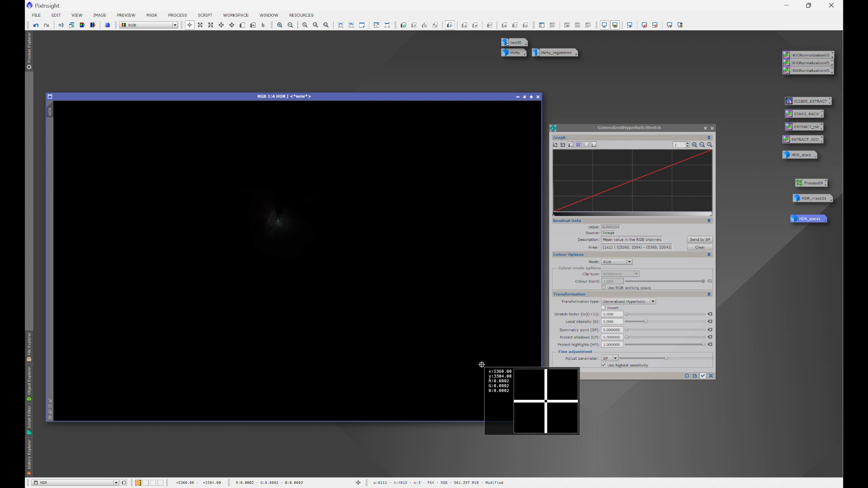
{"action": "left_click_drag", "start_coordinate": [481, 365], "coordinate": [482, 365]}
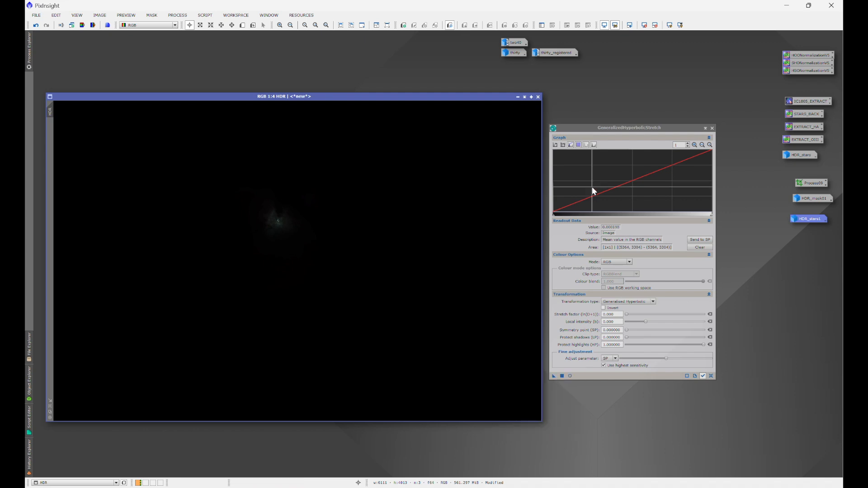
{"action": "left_click", "coordinate": [695, 145]}
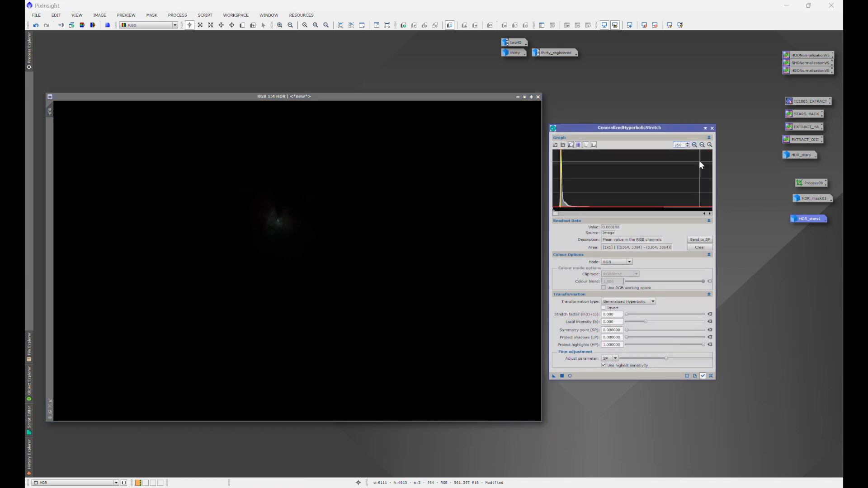
{"action": "left_click", "coordinate": [559, 207]}
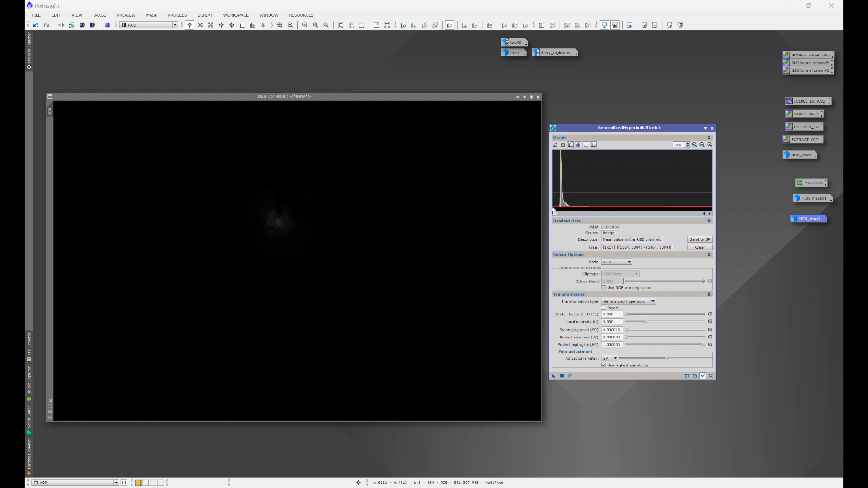
{"action": "left_click", "coordinate": [560, 213]}
{"action": "left_click", "coordinate": [561, 212]}
{"action": "left_click", "coordinate": [559, 212]}
{"action": "left_click", "coordinate": [561, 211]}
- With a real-time preview open, set stretch factor 6.810, local intensity 3.550, symmetry point 0.000259 and protect highlights 0.36
{"action": "left_click", "coordinate": [570, 376]}
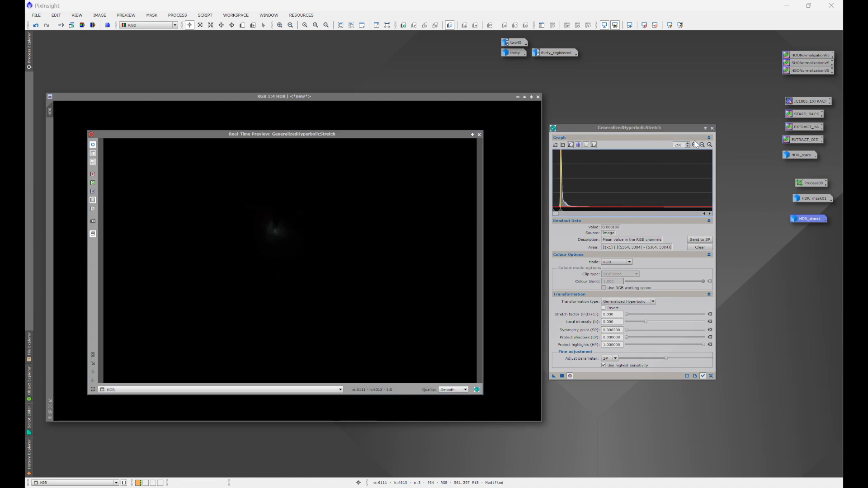
{"action": "left_click", "coordinate": [709, 144]}
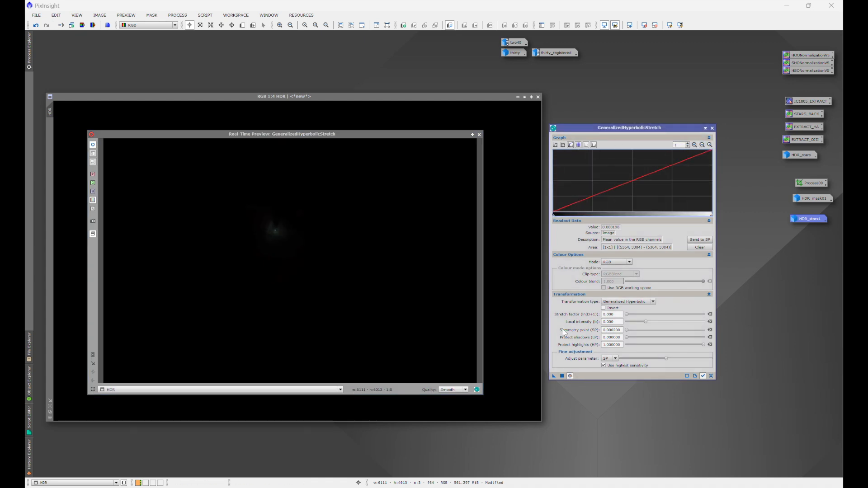
{"action": "left_click", "coordinate": [626, 314]}
{"action": "left_click_drag", "start_coordinate": [627, 317], "coordinate": [662, 327]}
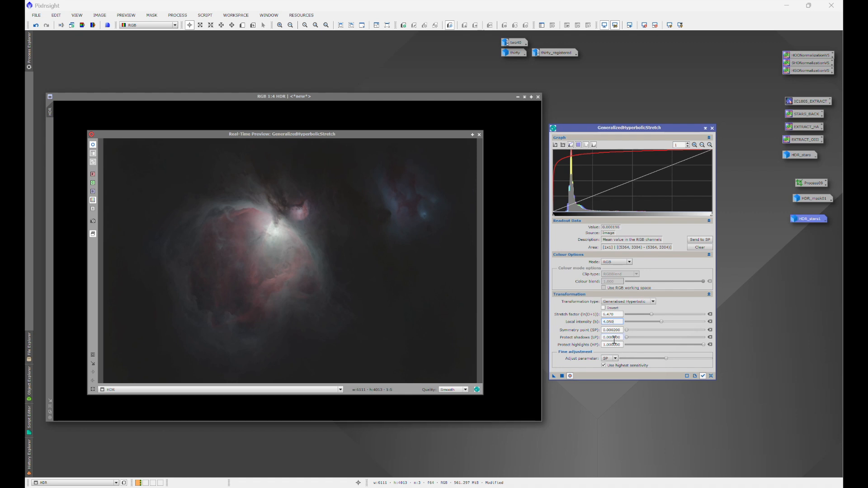
{"action": "mouse_move", "coordinate": [666, 358]}
{"action": "left_mouse_down"}
{"action": "mouse_move", "coordinate": [702, 345]}
{"action": "mouse_move", "coordinate": [658, 347]}
{"action": "mouse_move", "coordinate": [707, 347]}
{"action": "mouse_move", "coordinate": [654, 346]}
{"action": "left_mouse_up"}
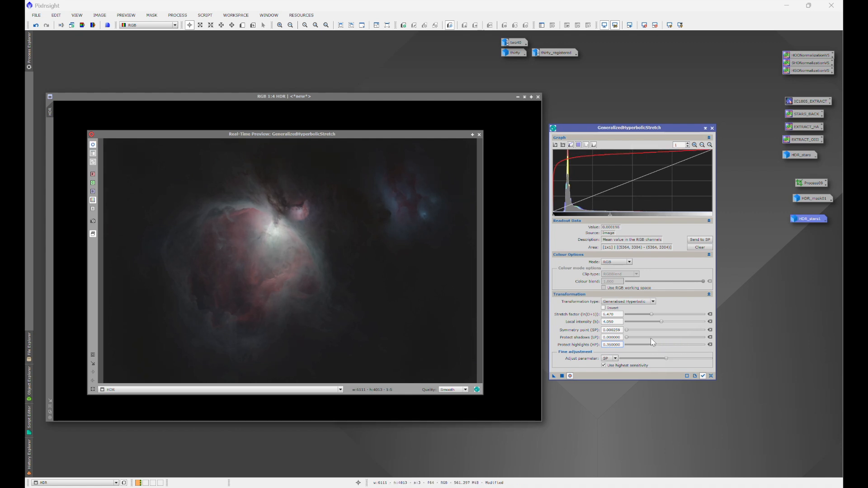
{"action": "left_click_drag", "start_coordinate": [651, 316], "coordinate": [659, 323]}
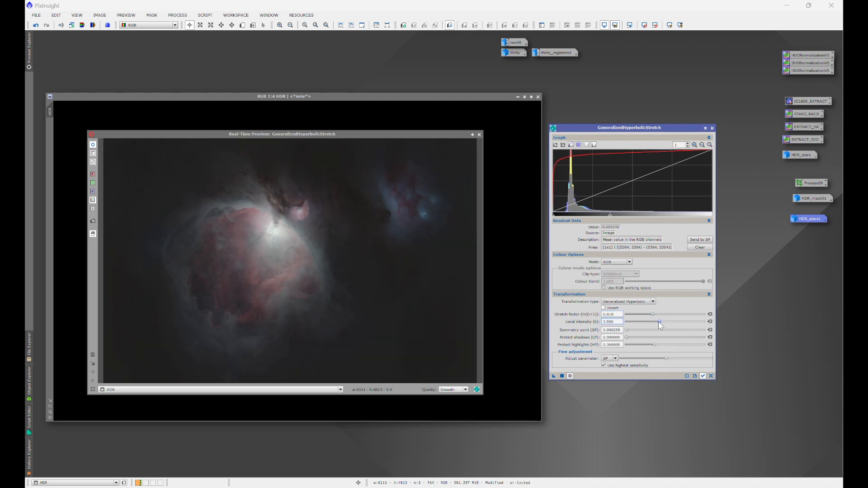
- Switch the stretch to Colour mode and set the colour blend to 0.180, checking the nebula core in the preview
{"action": "left_click", "coordinate": [619, 262]}
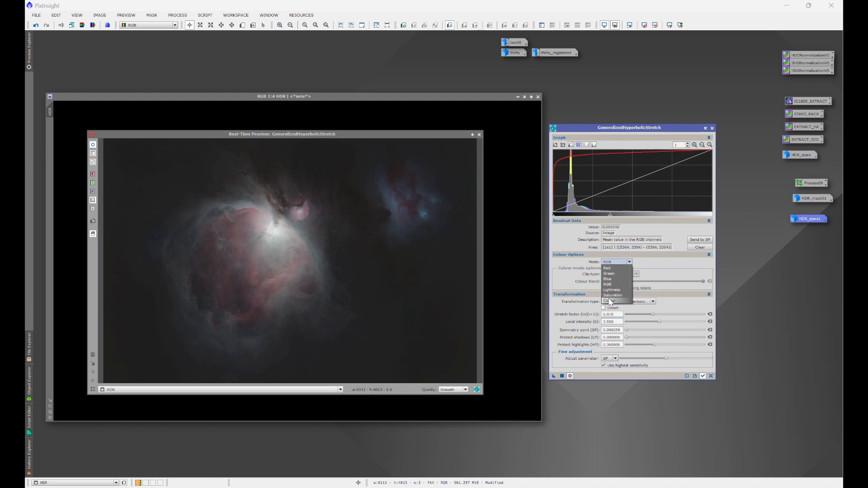
{"action": "left_click", "coordinate": [609, 301]}
{"action": "left_click_drag", "start_coordinate": [716, 282], "coordinate": [643, 283]}
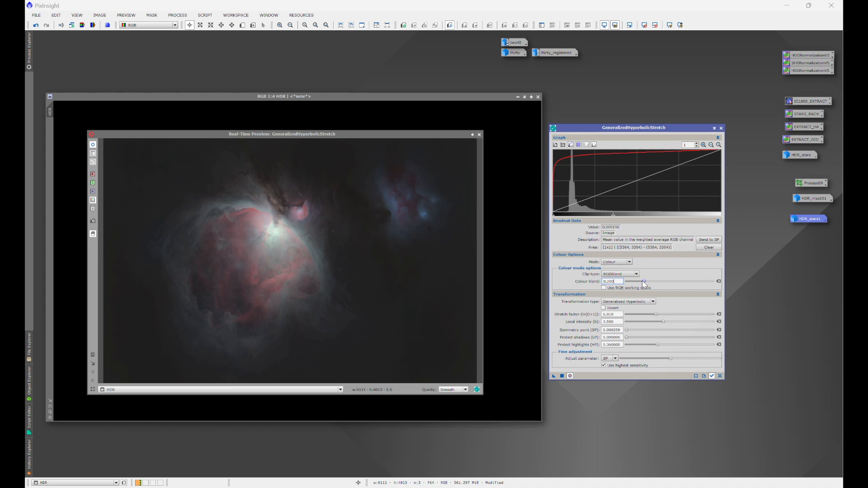
{"action": "left_click_drag", "start_coordinate": [237, 201], "coordinate": [315, 256]}
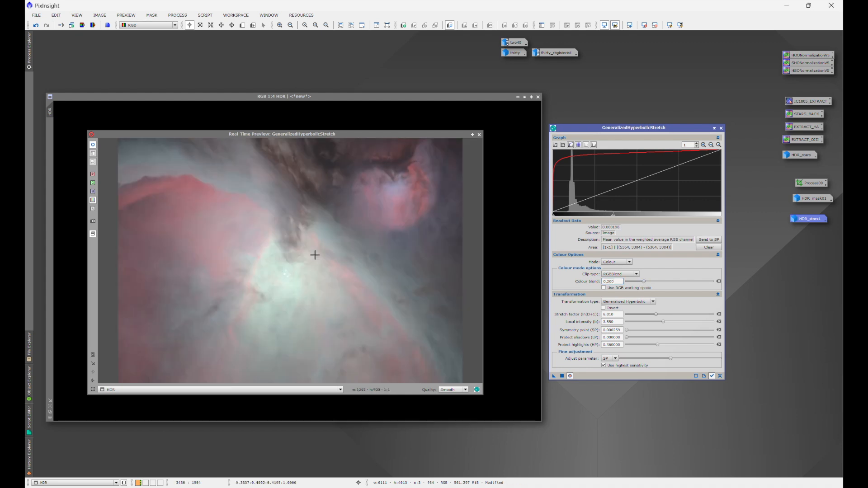
{"action": "left_click_drag", "start_coordinate": [645, 282], "coordinate": [643, 282]}
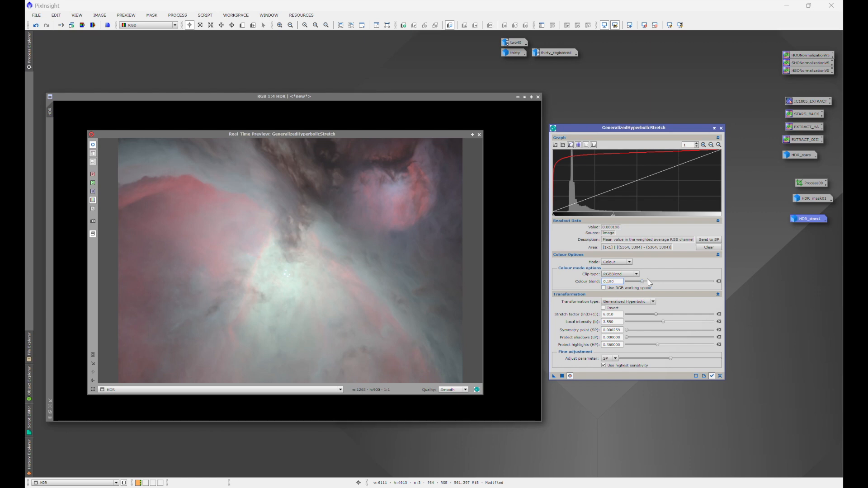
- Raise the local intensity to 4.150, apply the stretch to the HDR image, and reset the stretch settings
{"action": "left_click", "coordinate": [93, 389]}
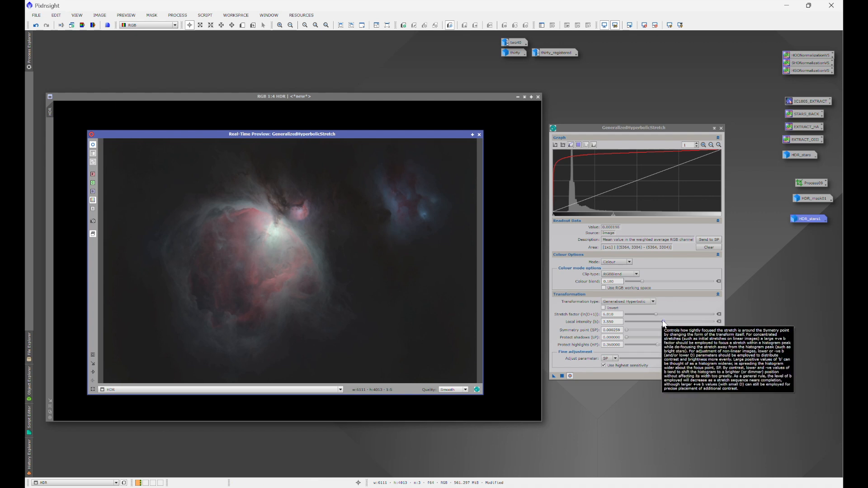
{"action": "left_click_drag", "start_coordinate": [663, 321], "coordinate": [666, 321]}
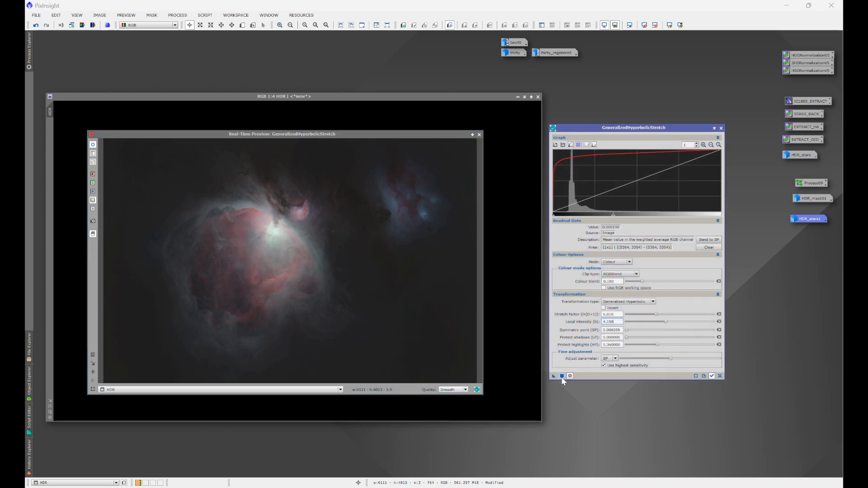
{"action": "left_click", "coordinate": [562, 376]}
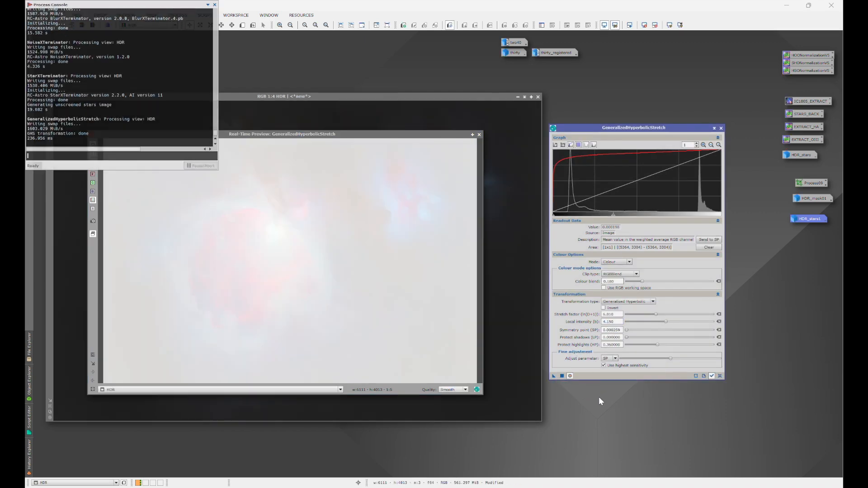
{"action": "left_click", "coordinate": [720, 376]}
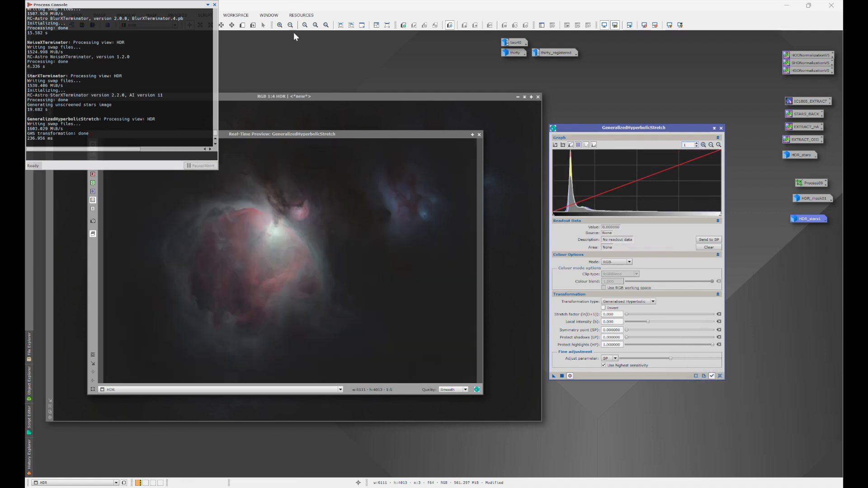
{"action": "left_click", "coordinate": [214, 5]}
- Sample the nebula's outer edge and preview a second stretch with symmetry point about 0.1516, stretch factor 0.960 and local intensity -2.320
{"action": "left_click_drag", "start_coordinate": [190, 236], "coordinate": [175, 247]}
{"action": "left_click_drag", "start_coordinate": [174, 244], "coordinate": [164, 240]}
{"action": "left_click_drag", "start_coordinate": [554, 216], "coordinate": [578, 218]}
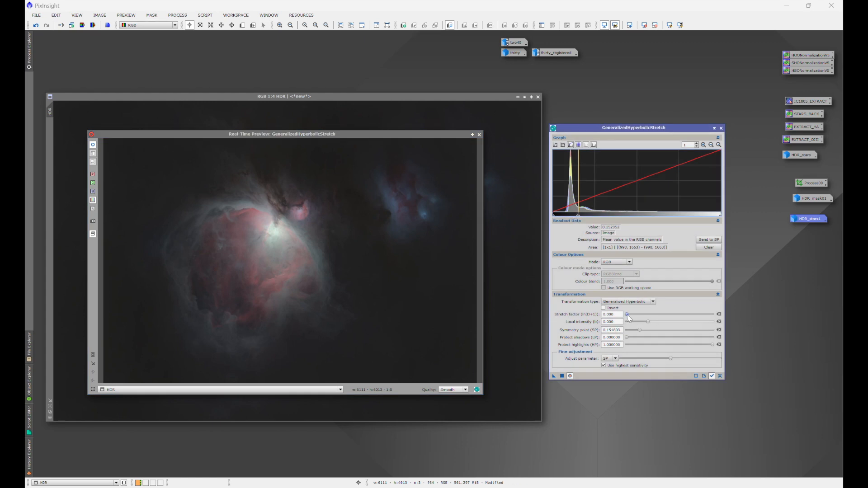
{"action": "left_click_drag", "start_coordinate": [628, 316], "coordinate": [632, 317]}
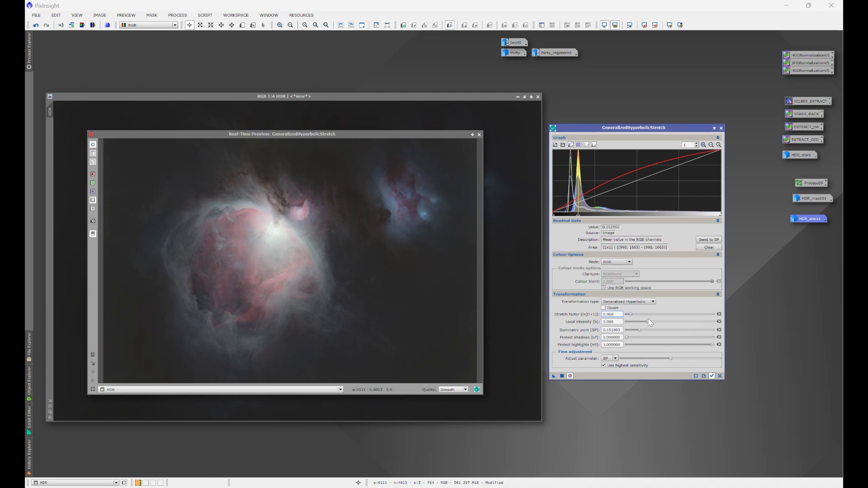
{"action": "left_click_drag", "start_coordinate": [649, 324], "coordinate": [640, 325]}
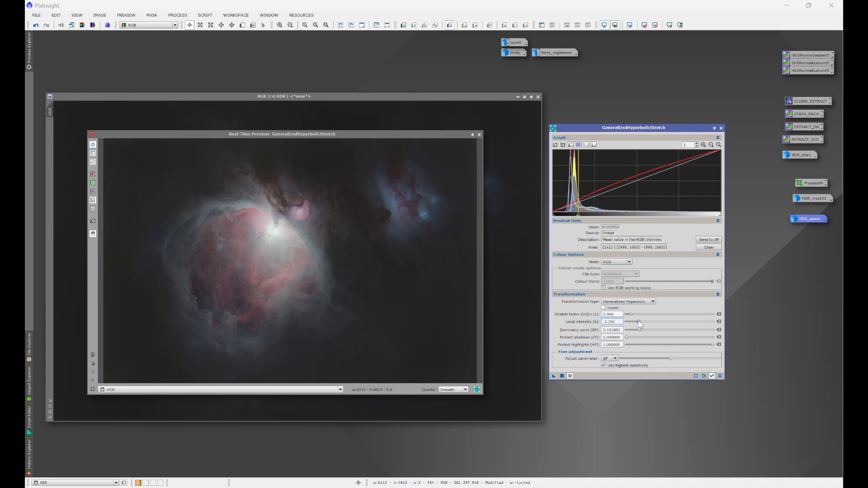
{"action": "left_click", "coordinate": [568, 376]}
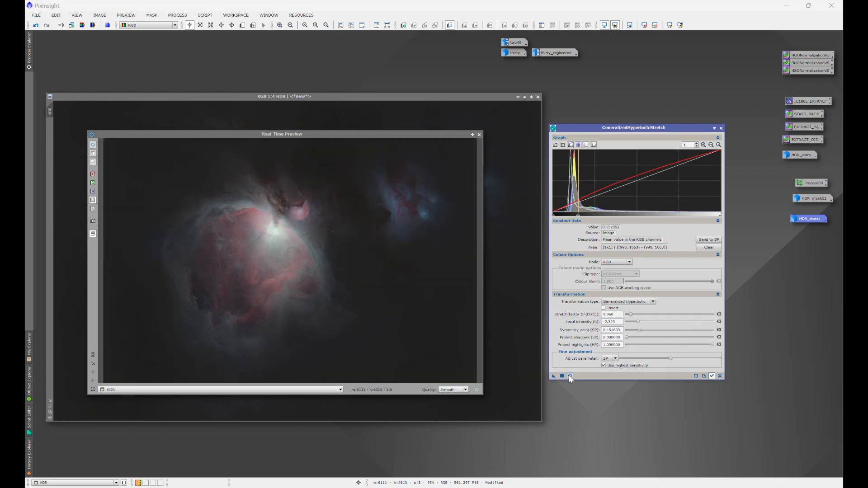
{"action": "left_click", "coordinate": [570, 376]}
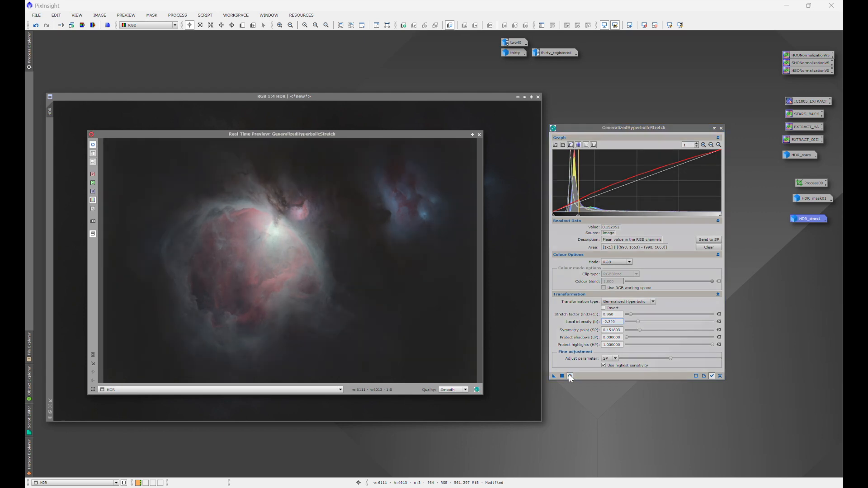
- Set protect highlights to 0.41, compare the preview with the unmodified image, and apply the second stretch to the HDR image
{"action": "left_click_drag", "start_coordinate": [711, 345], "coordinate": [662, 346]}
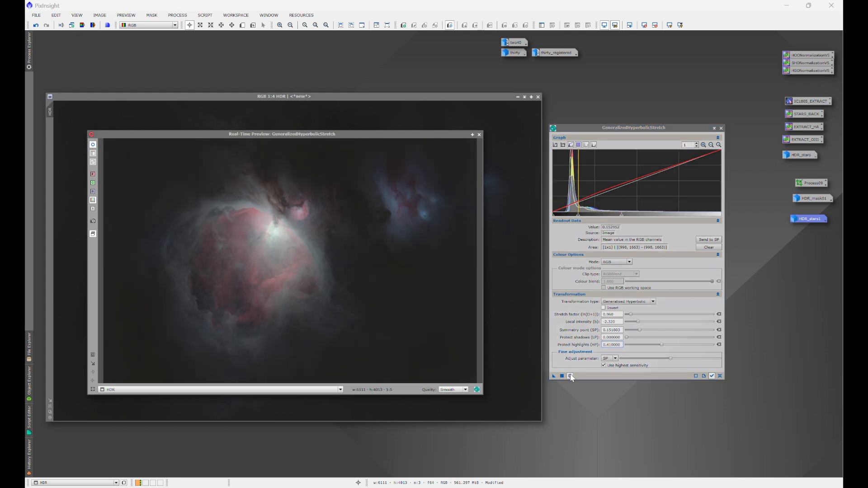
{"action": "left_click", "coordinate": [570, 376]}
{"action": "left_click", "coordinate": [570, 375]}
{"action": "left_click", "coordinate": [561, 375]}
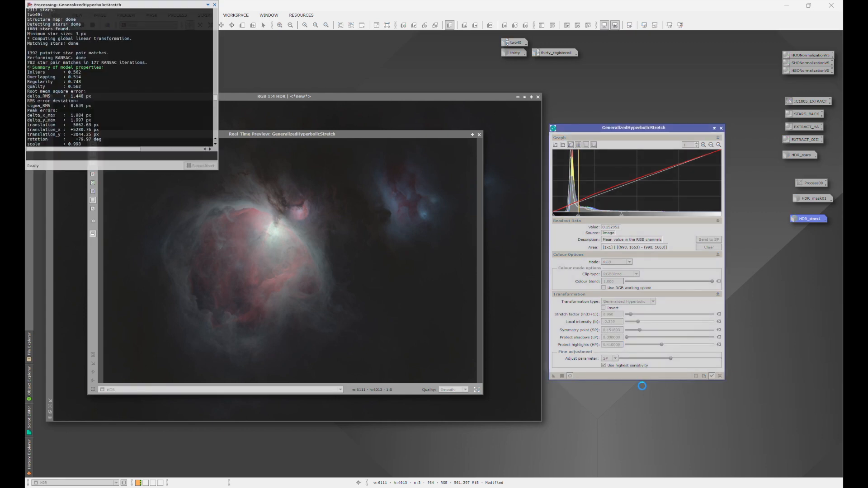
- Reset the stretch and set symmetry point about 0.104, stretch factor 0.440, local intensity -4.400 and protect highlights 0.36
{"action": "left_click", "coordinate": [720, 376]}
{"action": "left_click", "coordinate": [570, 207]}
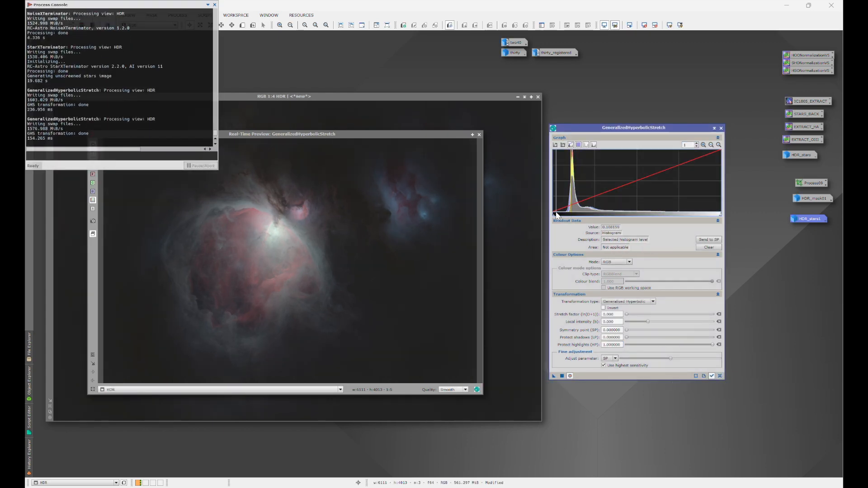
{"action": "left_click_drag", "start_coordinate": [553, 216], "coordinate": [570, 217]}
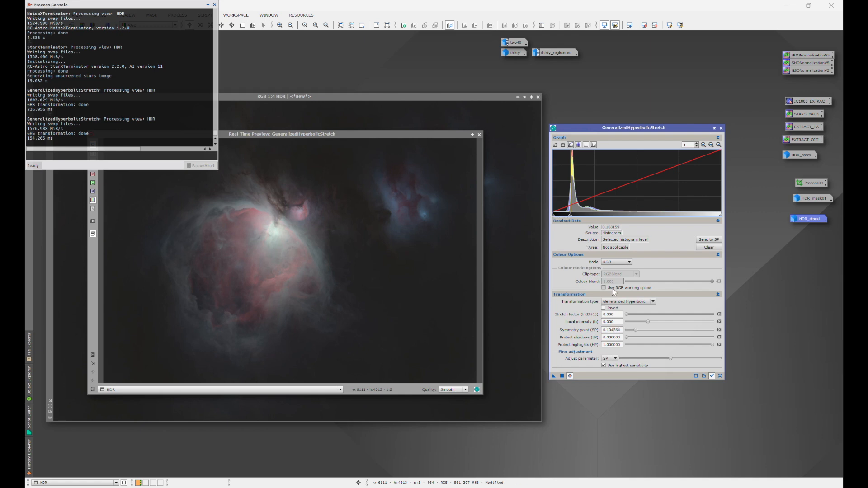
{"action": "mouse_move", "coordinate": [626, 317]}
{"action": "left_mouse_down"}
{"action": "mouse_move", "coordinate": [641, 324]}
{"action": "mouse_move", "coordinate": [628, 316]}
{"action": "left_mouse_up"}
{"action": "left_click_drag", "start_coordinate": [712, 345], "coordinate": [658, 347]}
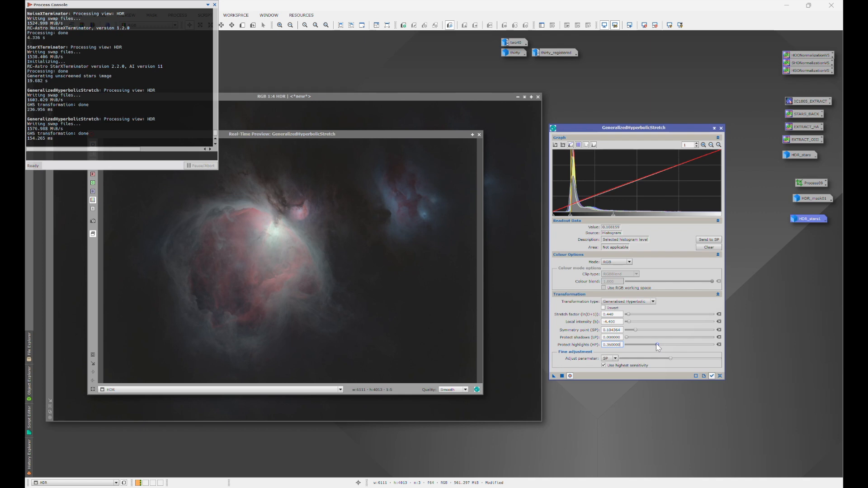
- Compare the preview with the unmodified image and apply the third hyperbolic stretch to the HDR image
{"action": "left_click", "coordinate": [569, 376]}
{"action": "left_click", "coordinate": [570, 377]}
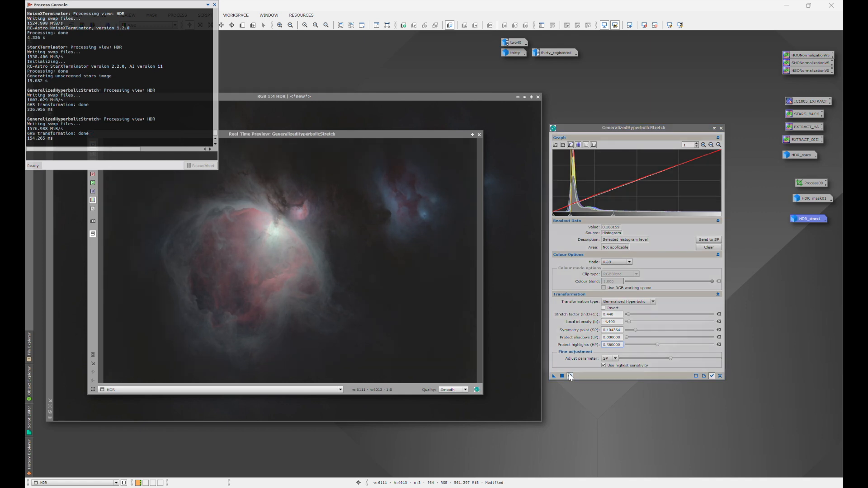
{"action": "left_click", "coordinate": [571, 377]}
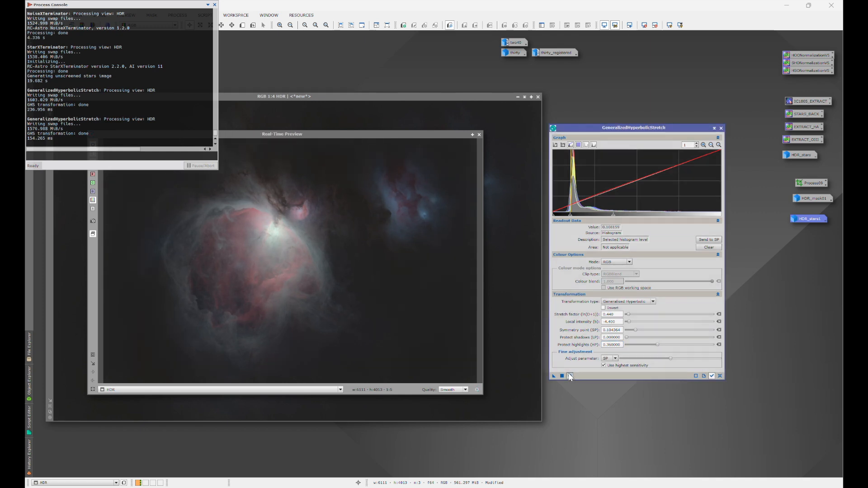
{"action": "left_click", "coordinate": [711, 376]}
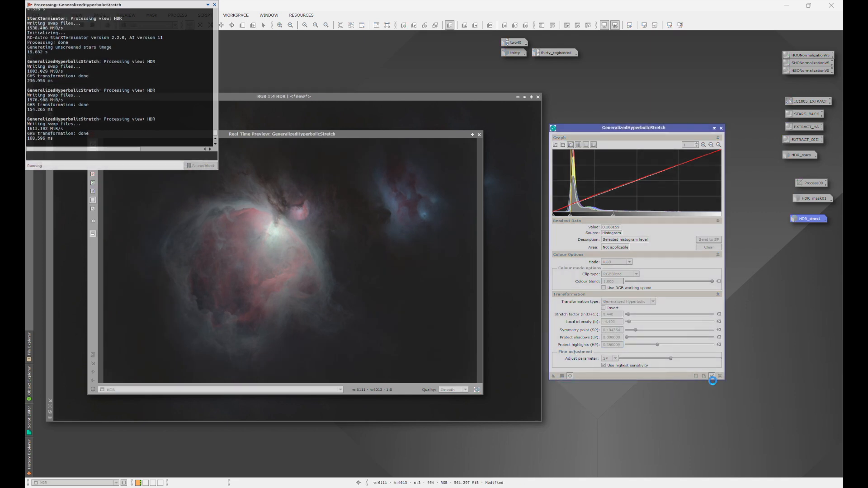
- Switch the transformation type to Linear and raise the blackpoint to 0.04, checking the darker background in the preview
{"action": "left_click", "coordinate": [620, 302]}
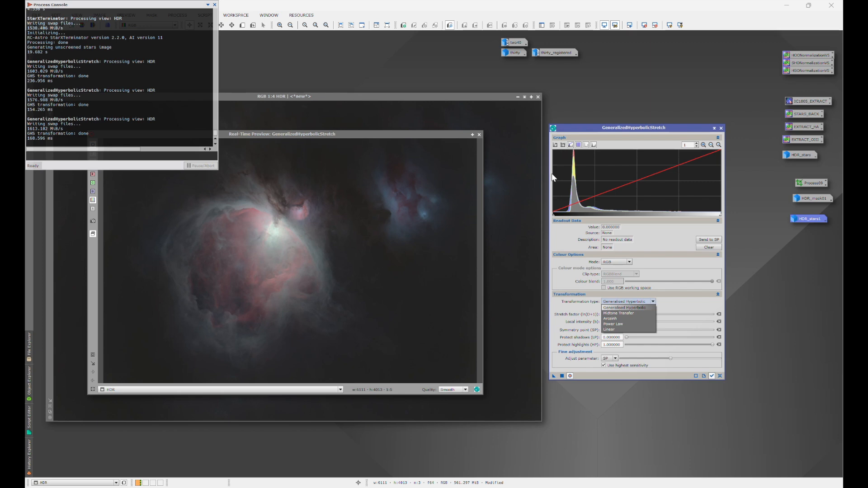
{"action": "left_click", "coordinate": [620, 328]}
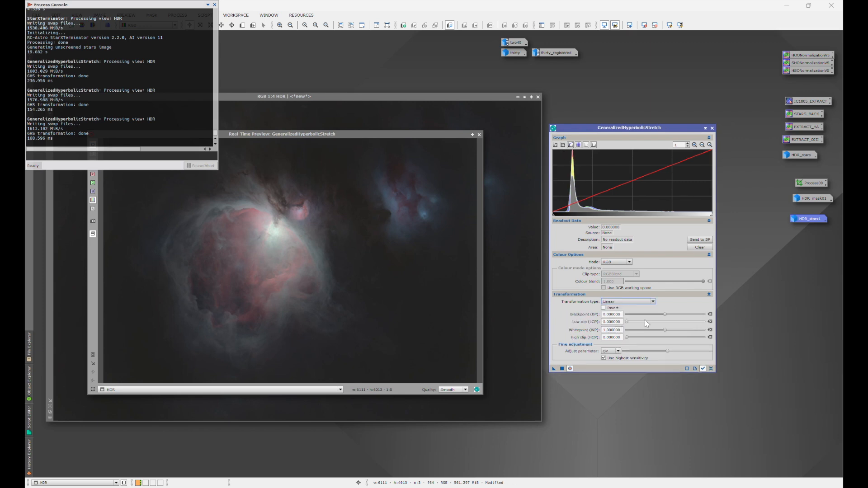
{"action": "left_click", "coordinate": [665, 314]}
{"action": "left_click_drag", "start_coordinate": [665, 315], "coordinate": [667, 315]}
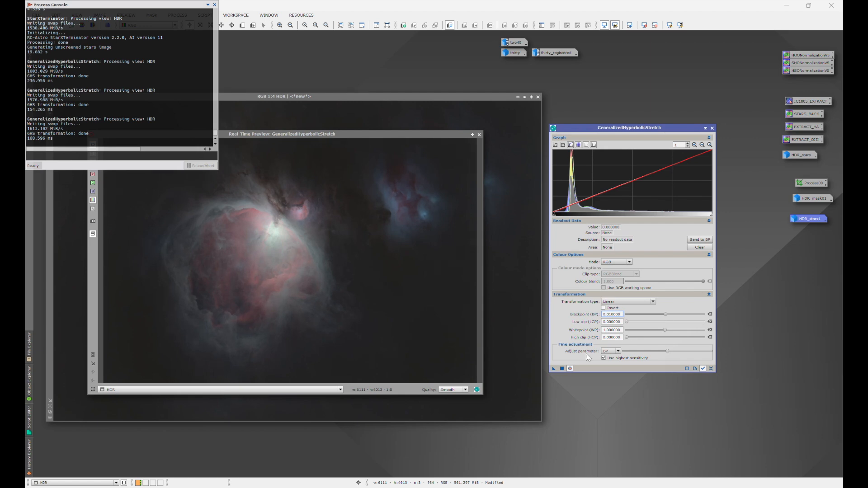
{"action": "left_click", "coordinate": [571, 368]}
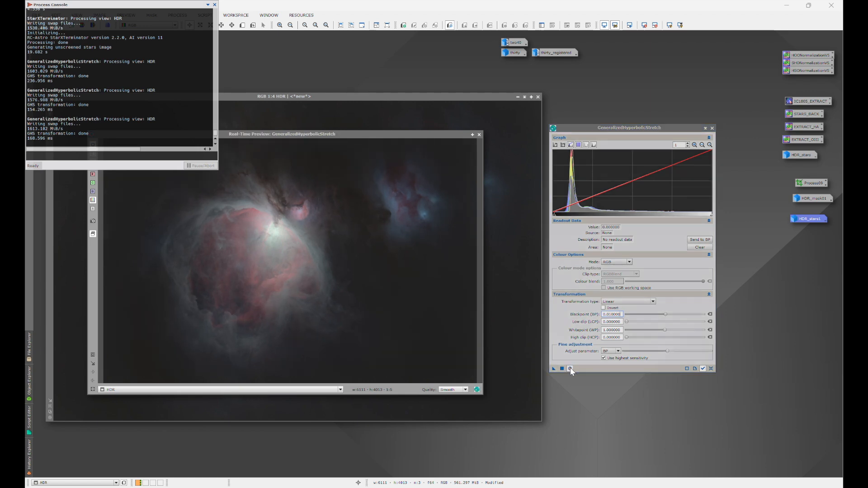
{"action": "left_click", "coordinate": [571, 368]}
{"action": "left_click_drag", "start_coordinate": [667, 314], "coordinate": [668, 314]}
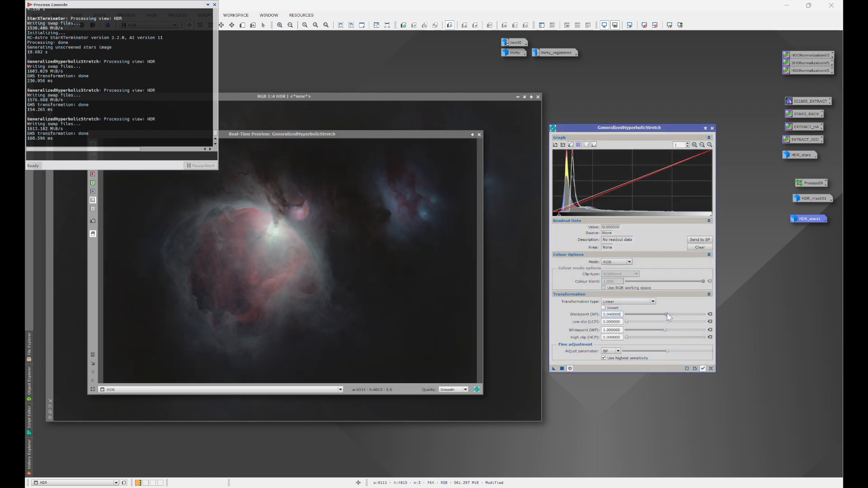
- Compare the preview with and without the blackpoint change, and apply the linear transformation to the HDR image
{"action": "left_click", "coordinate": [571, 368]}
{"action": "left_click", "coordinate": [570, 367]}
{"action": "left_click", "coordinate": [570, 367]}
{"action": "left_click", "coordinate": [571, 367]}
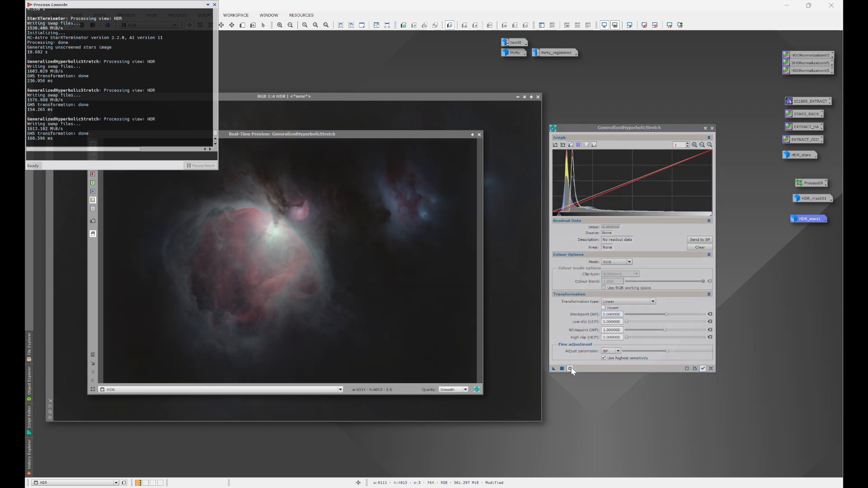
{"action": "left_click", "coordinate": [570, 368]}
{"action": "left_click", "coordinate": [571, 367]}
{"action": "left_click", "coordinate": [571, 369]}
{"action": "left_click", "coordinate": [712, 368]}
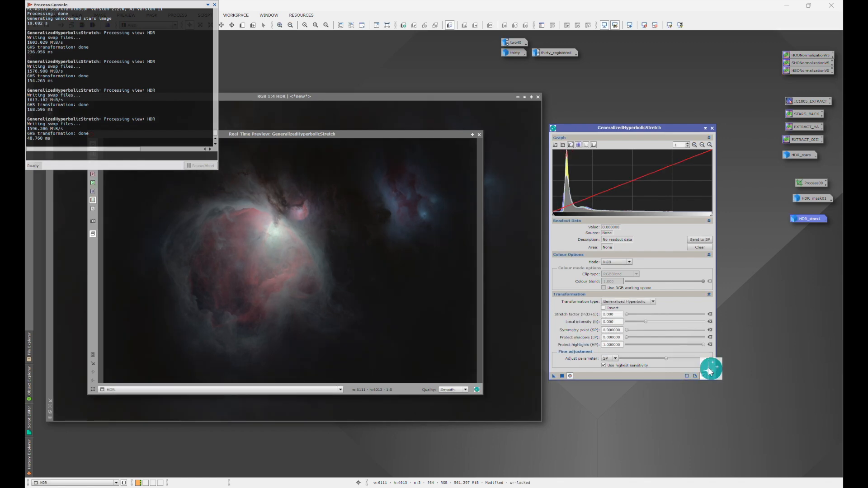
- Close the stretch dialog, its real-time preview and the process console, and inspect the nebula core up close
{"action": "left_click", "coordinate": [712, 128]}
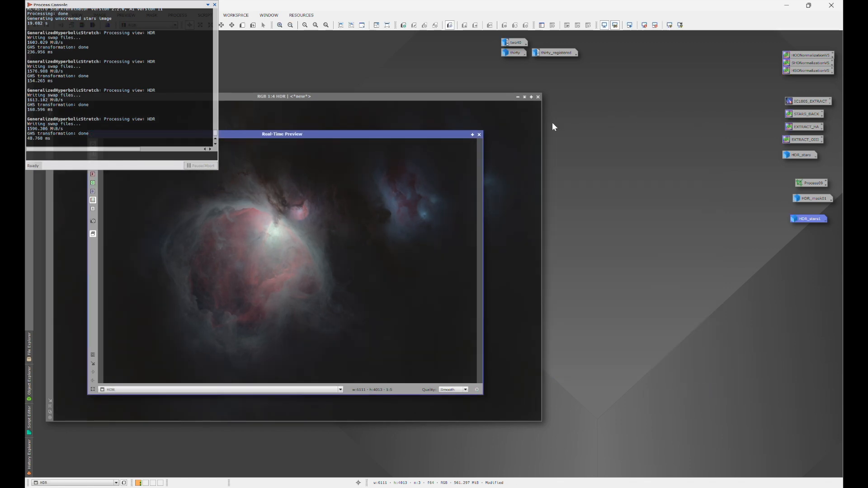
{"action": "left_click", "coordinate": [478, 135]}
{"action": "left_click", "coordinate": [215, 4]}
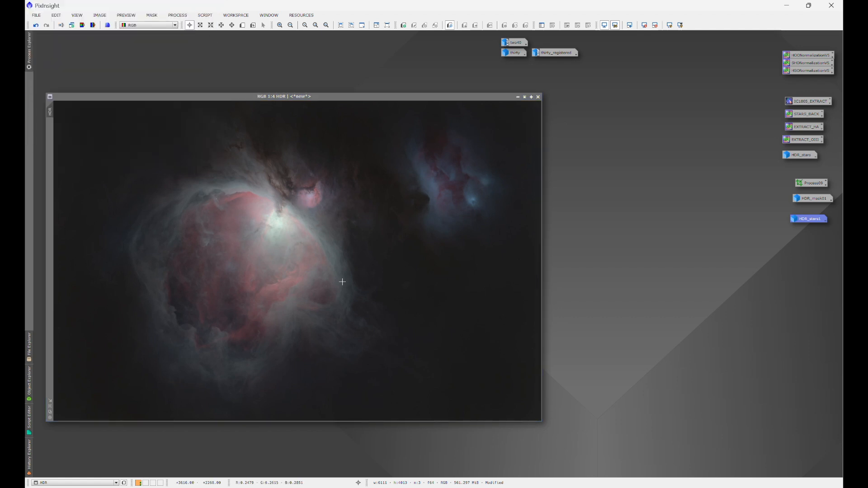
{"action": "scroll", "coordinate": [309, 240], "scroll_direction": "up", "scroll_amount": 4}
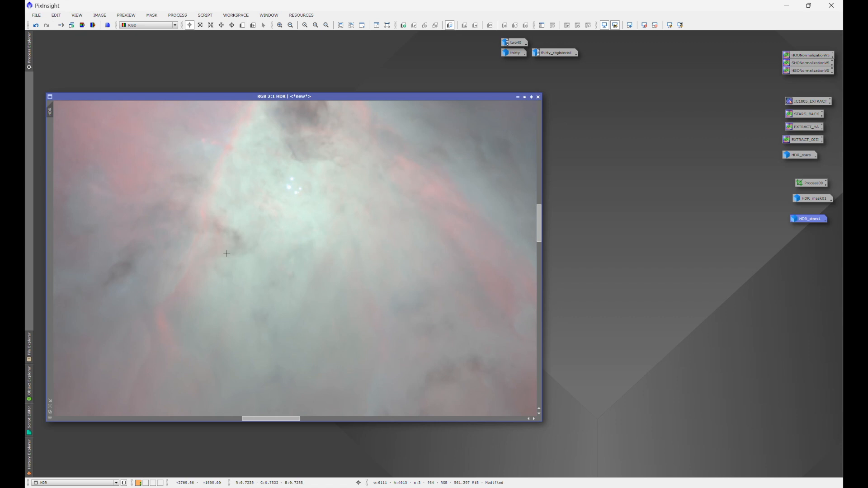
{"action": "scroll", "coordinate": [226, 254], "scroll_direction": "down", "scroll_amount": 3}
{"action": "scroll", "coordinate": [301, 263], "scroll_direction": "down", "scroll_amount": 1}
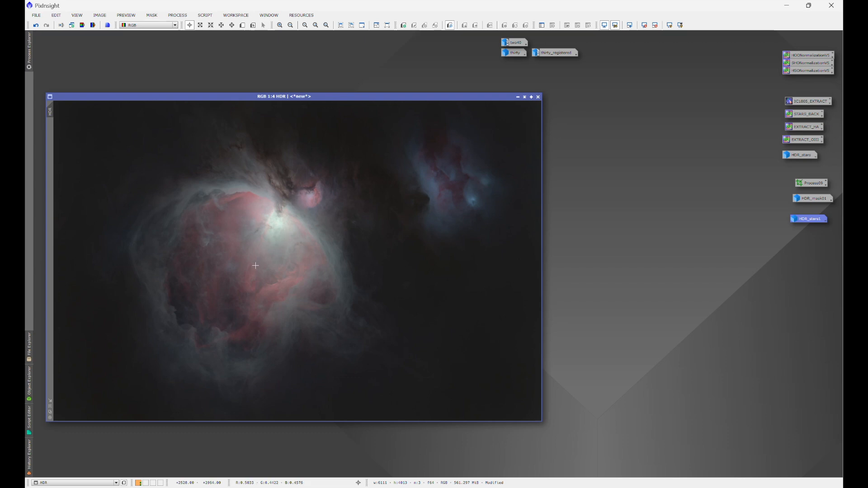
- Open the HDRMultiscaleTransform process for the bright nebula core
{"action": "left_click", "coordinate": [177, 16]}
{"action": "mouse_move", "coordinate": [195, 25]}
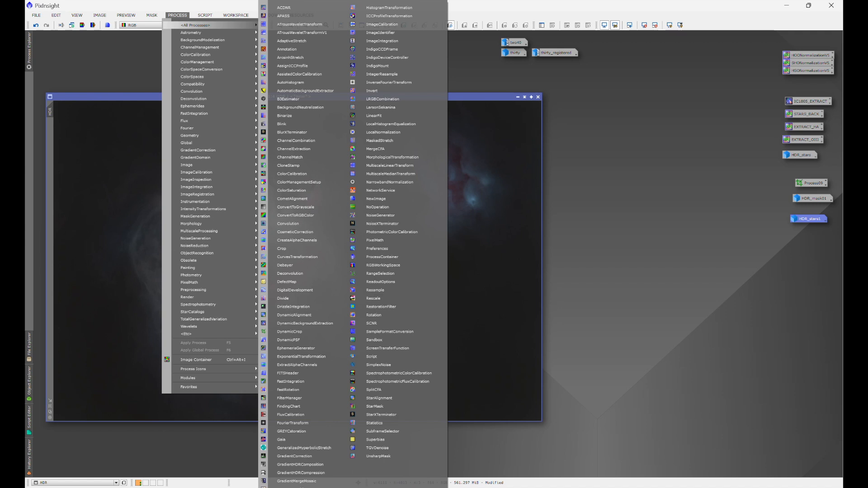
{"action": "left_click", "coordinate": [299, 487]}
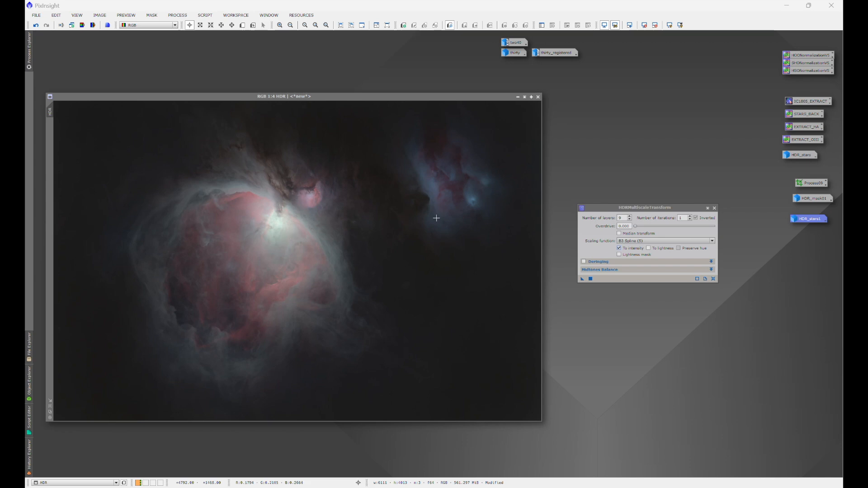
- Open RangeSelection, place it clear of the other dialog, and start a real-time preview of its mask
{"action": "left_click", "coordinate": [177, 15]}
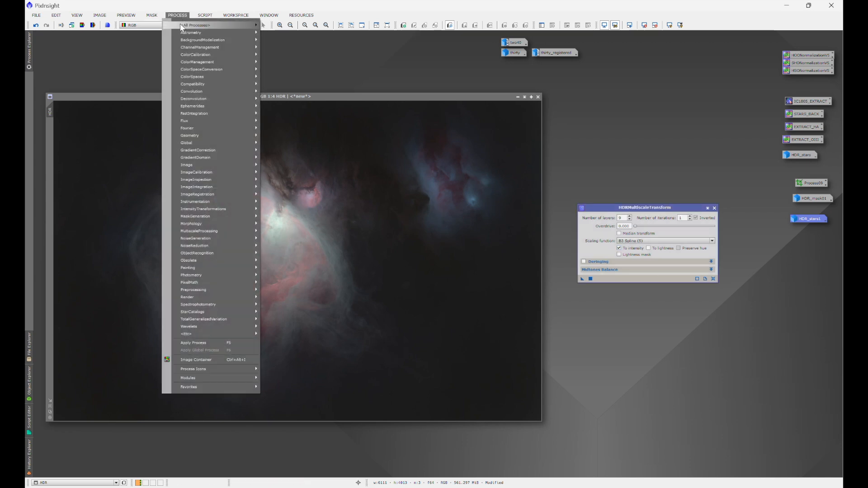
{"action": "mouse_move", "coordinate": [195, 25]}
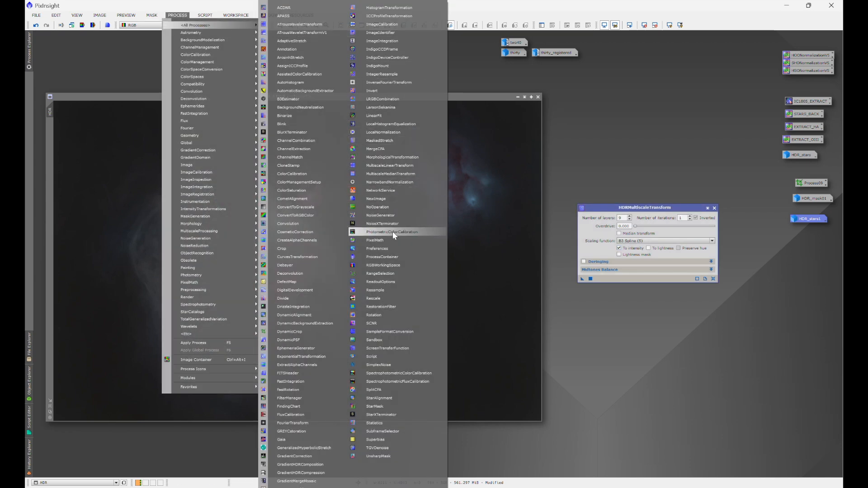
{"action": "left_click", "coordinate": [388, 273]}
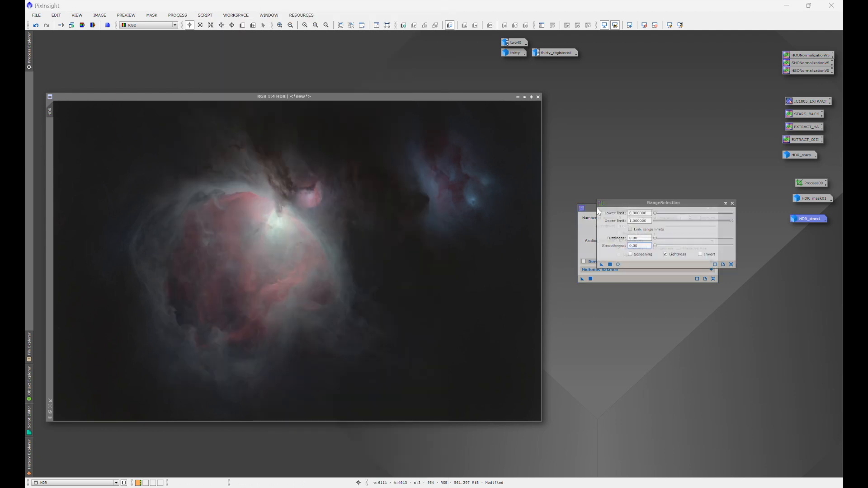
{"action": "left_click_drag", "start_coordinate": [581, 148], "coordinate": [582, 131]}
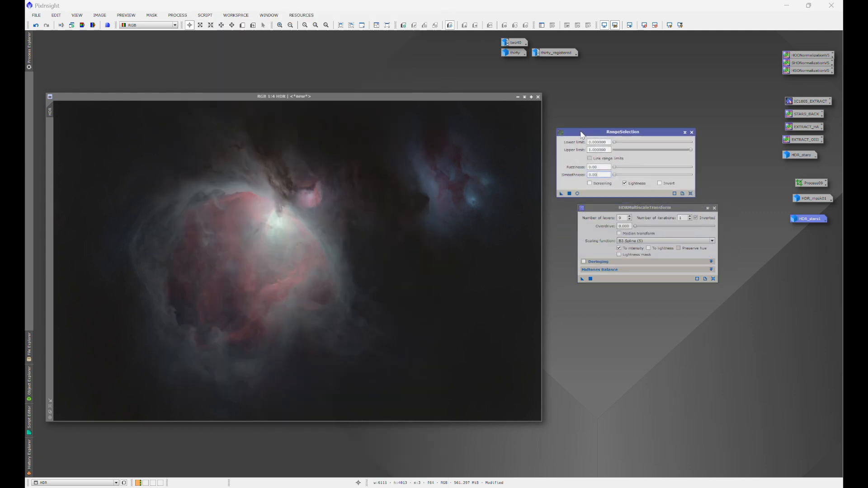
{"action": "left_click", "coordinate": [577, 193]}
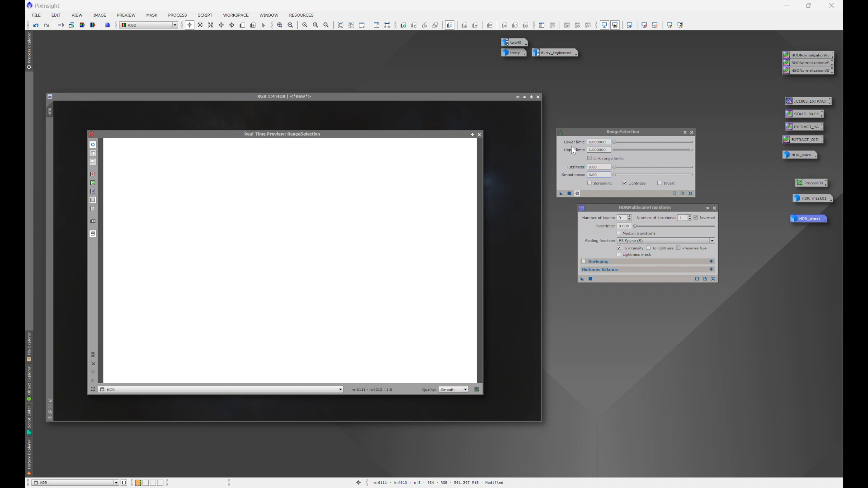
- Limit the range mask to the bright core with lower limit 0.48 and smoothness 100, and generate it
{"action": "left_click_drag", "start_coordinate": [615, 142], "coordinate": [639, 143]}
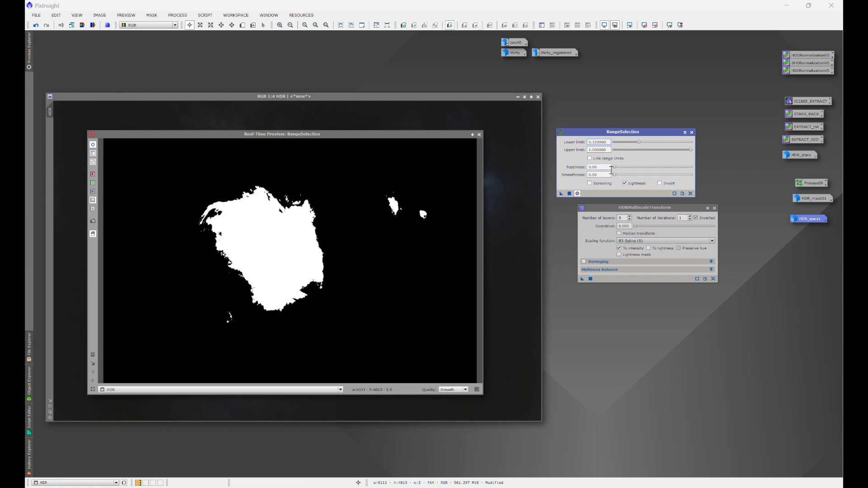
{"action": "left_click_drag", "start_coordinate": [637, 144], "coordinate": [650, 151]}
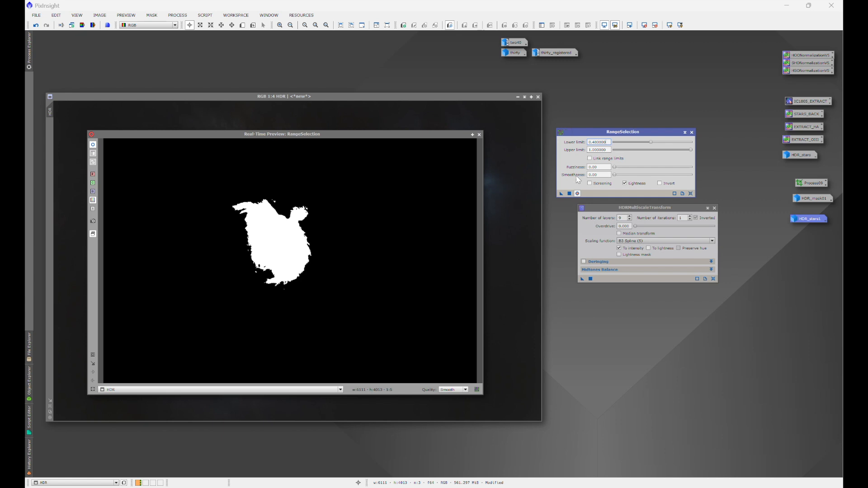
{"action": "left_click_drag", "start_coordinate": [614, 175], "coordinate": [700, 173]}
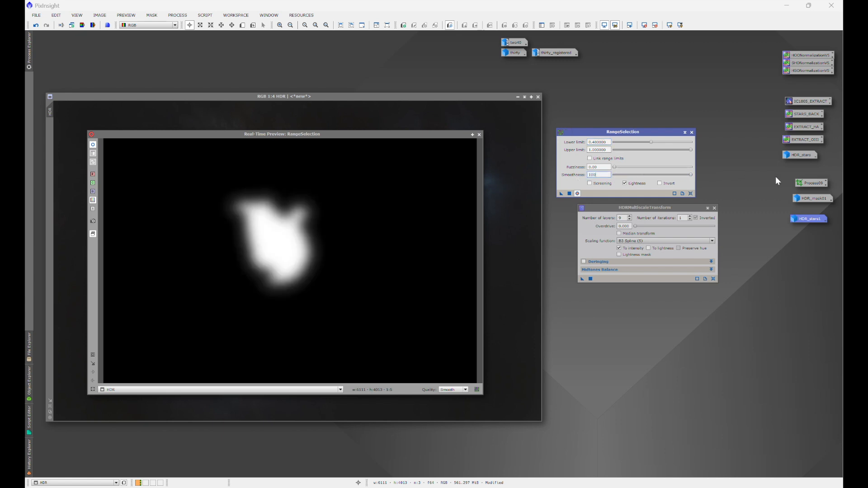
{"action": "left_click", "coordinate": [570, 193]}
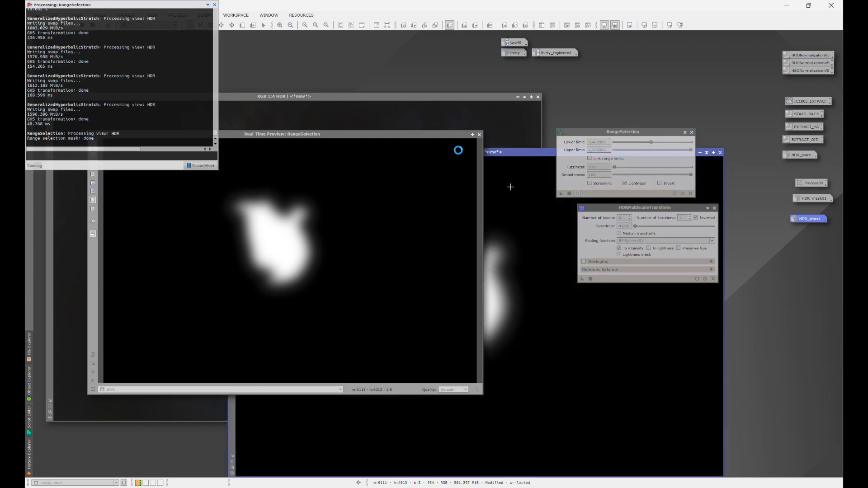
- Apply range_mask as a mask to the HDR image, close RangeSelection and its preview, and park the minimized mask with the other icons
{"action": "left_click", "coordinate": [479, 135]}
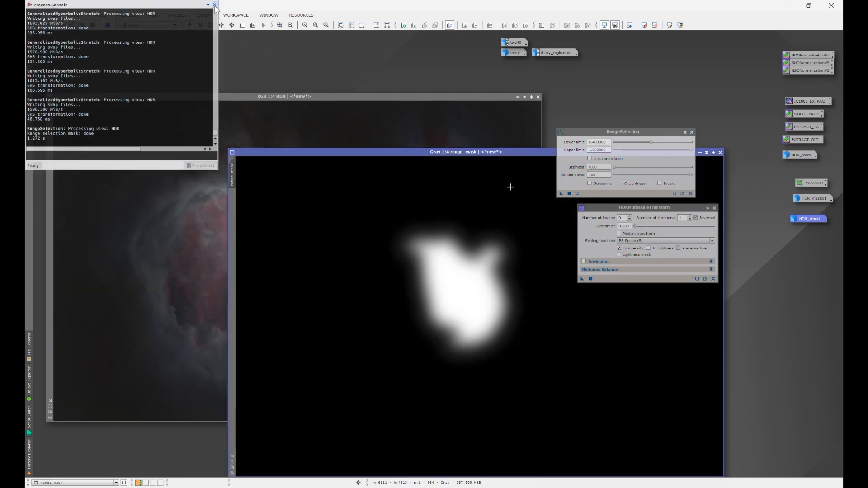
{"action": "left_click", "coordinate": [234, 176]}
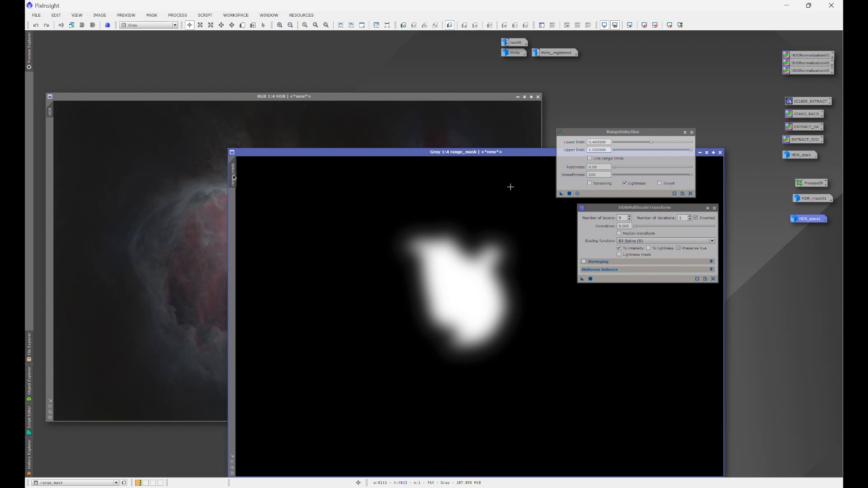
{"action": "left_click_drag", "start_coordinate": [234, 177], "coordinate": [53, 144]}
{"action": "left_click_drag", "start_coordinate": [51, 142], "coordinate": [50, 142]}
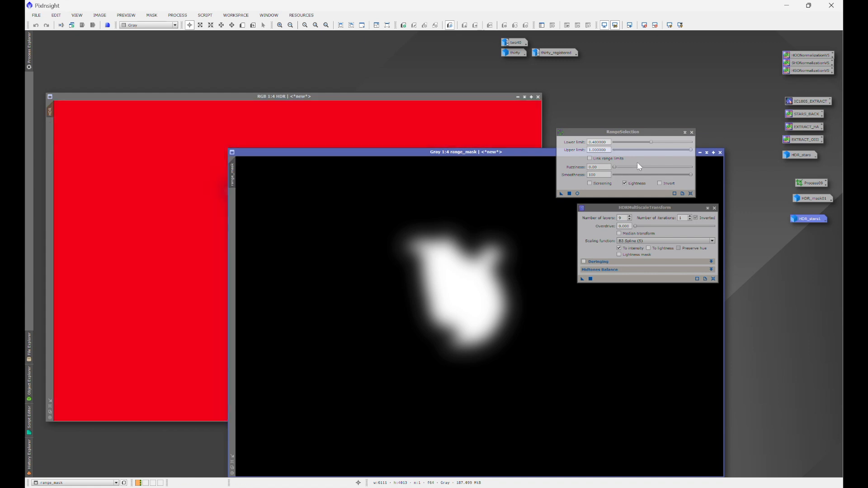
{"action": "left_click", "coordinate": [692, 133]}
{"action": "left_click", "coordinate": [700, 153]}
{"action": "left_click_drag", "start_coordinate": [492, 316], "coordinate": [810, 238]}
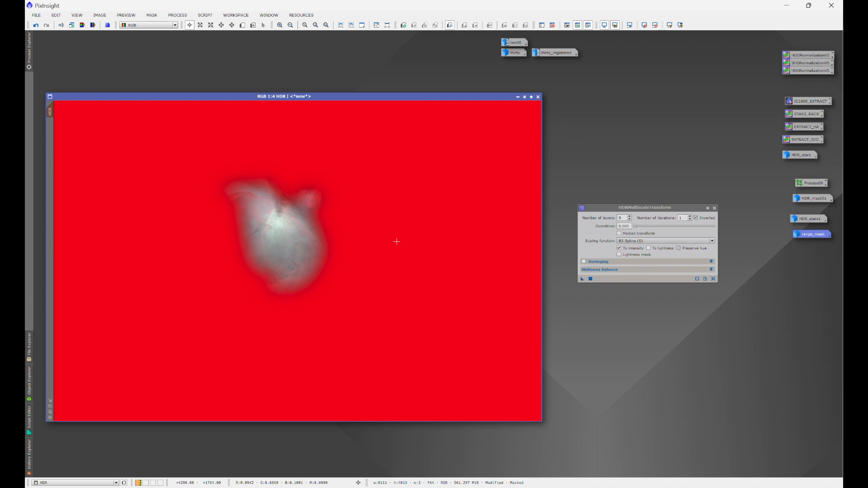
- Hide the mask overlay, apply HDRMultiscaleTransform to the masked HDR image, and close the process console
{"action": "key", "text": "ctrl+k"}
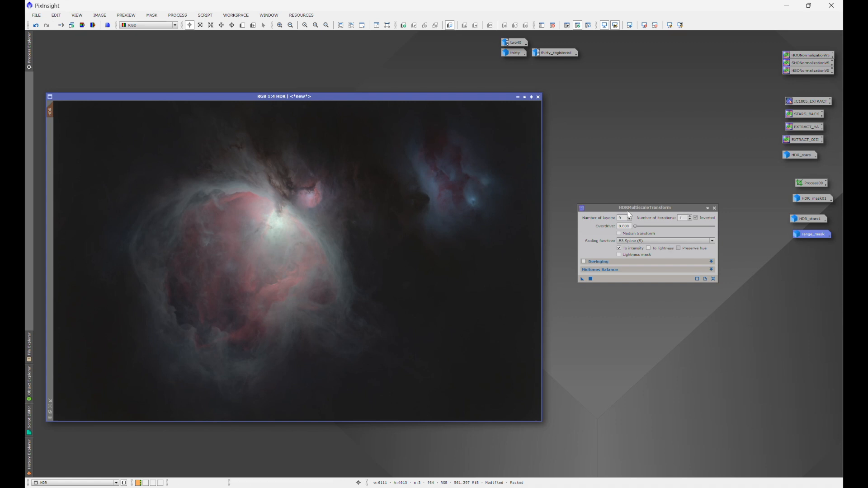
{"action": "left_click_drag", "start_coordinate": [581, 278], "coordinate": [323, 239]}
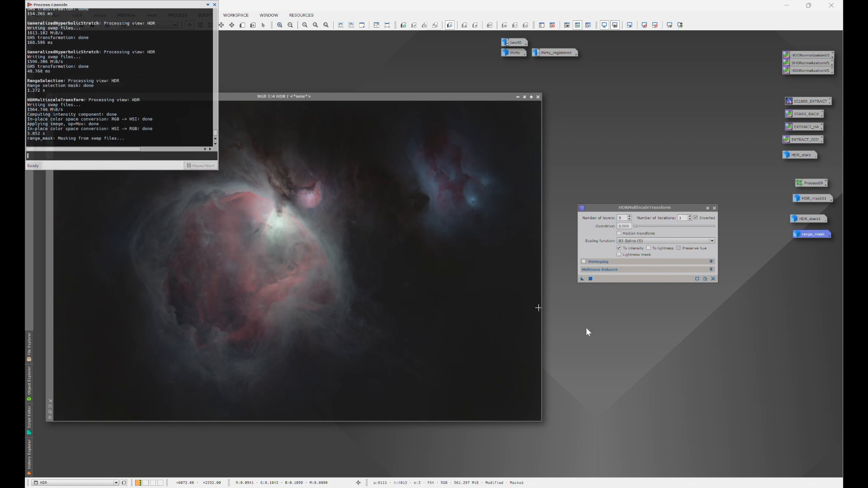
{"action": "left_click", "coordinate": [214, 4]}
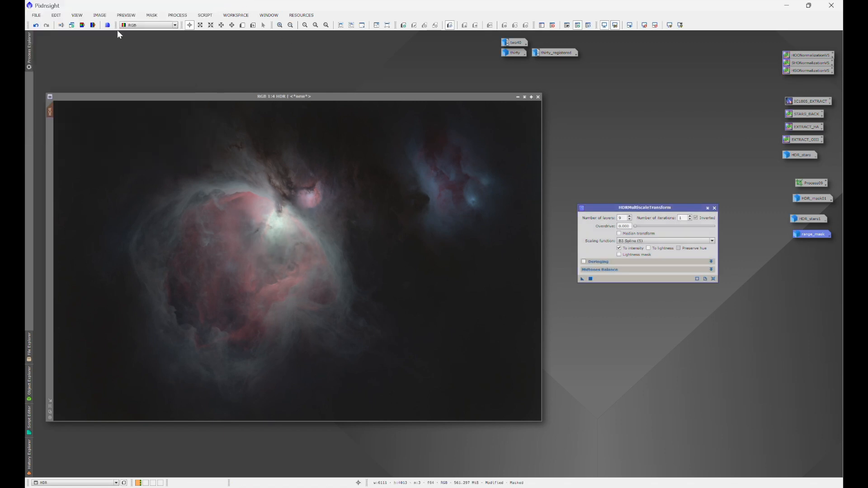
- Compare the nebula core before and after HDRMultiscaleTransform, overall and at 1:1 zoom, and close the HDRMultiscaleTransform dialog
{"action": "left_click", "coordinate": [36, 26]}
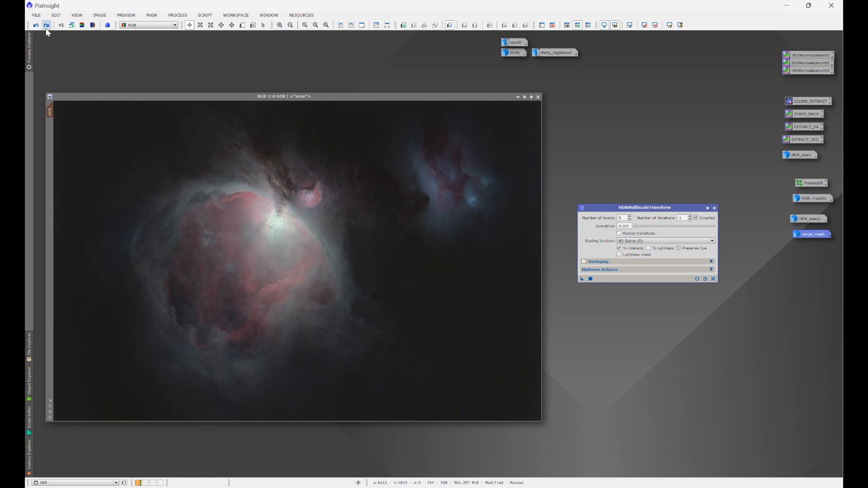
{"action": "left_click", "coordinate": [47, 25]}
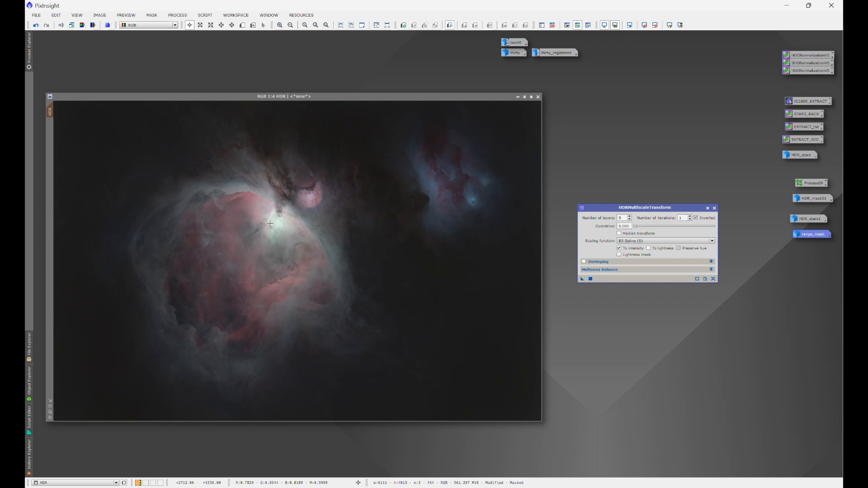
{"action": "scroll", "coordinate": [281, 222], "scroll_direction": "up", "scroll_amount": 3}
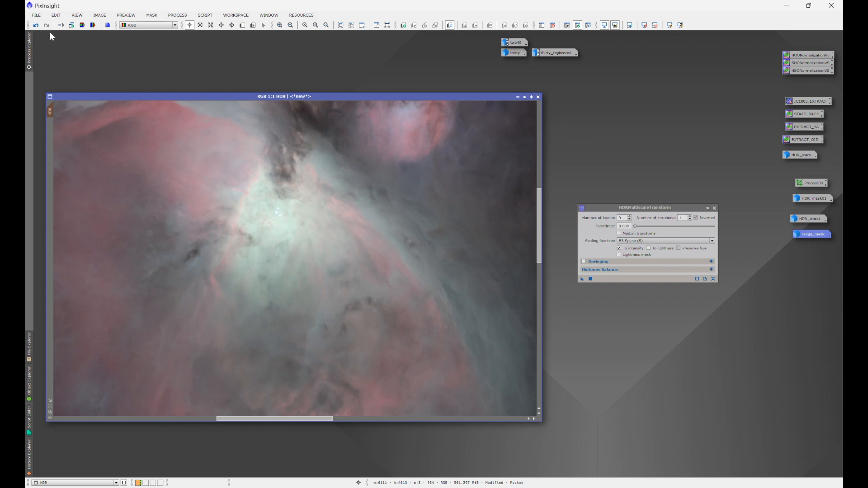
{"action": "left_click", "coordinate": [36, 26]}
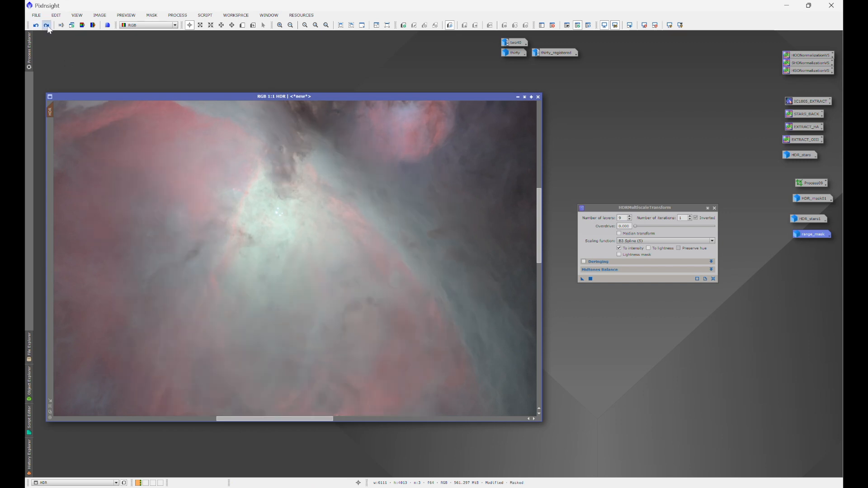
{"action": "left_click", "coordinate": [47, 25]}
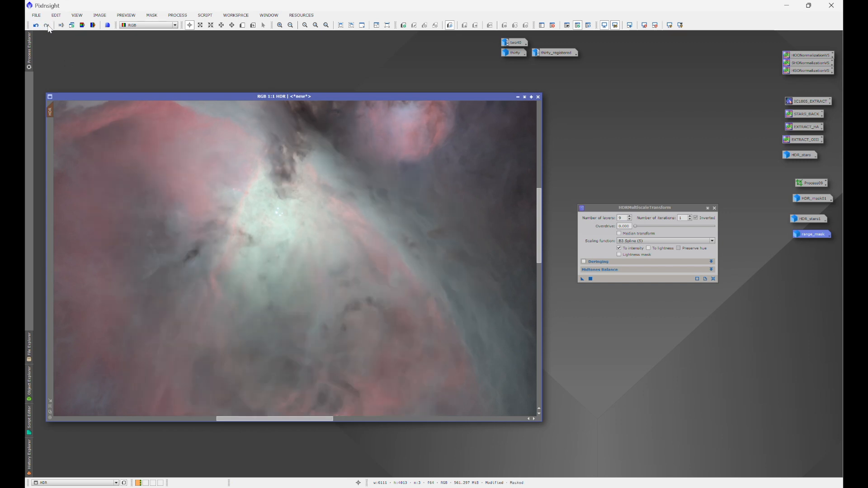
{"action": "scroll", "coordinate": [406, 271], "scroll_direction": "down", "scroll_amount": 2}
{"action": "scroll", "coordinate": [406, 271], "scroll_direction": "down", "scroll_amount": 1}
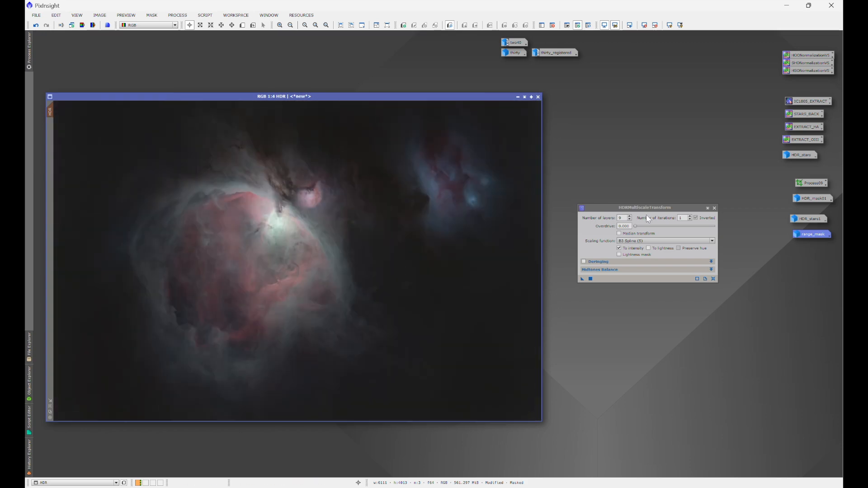
{"action": "left_click", "coordinate": [715, 208]}
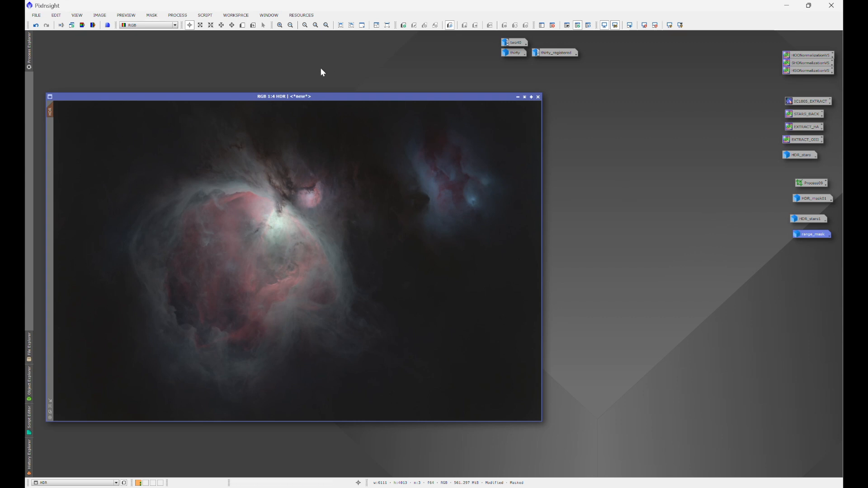
- Disable the mask on the HDR image, extract its lightness as a separate grayscale image, and close the process console
{"action": "left_click_drag", "start_coordinate": [291, 97], "coordinate": [357, 98]}
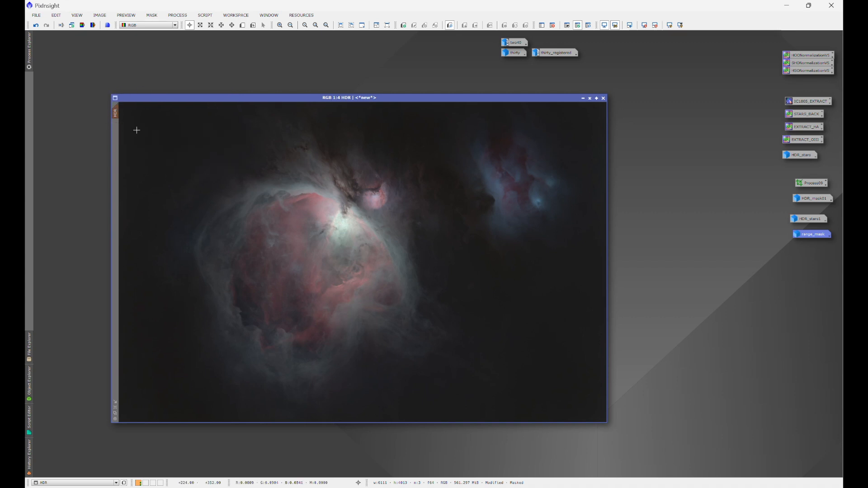
{"action": "key", "text": "ctrl+shift+k"}
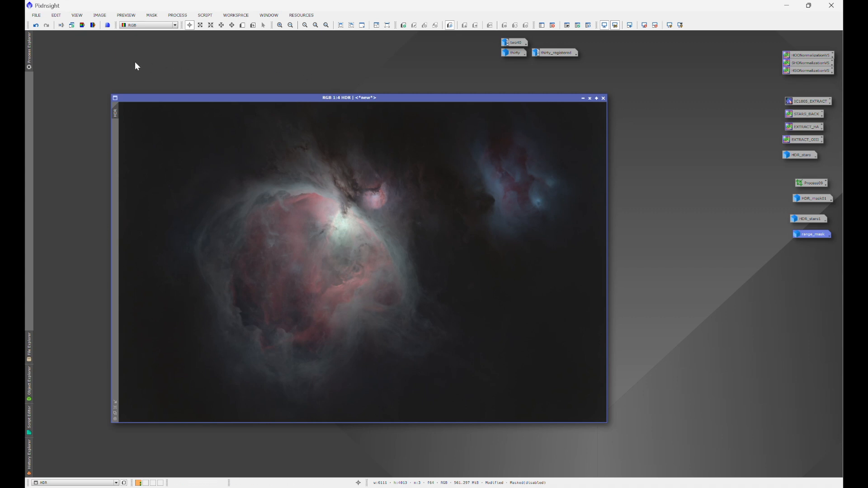
{"action": "left_click", "coordinate": [82, 26]}
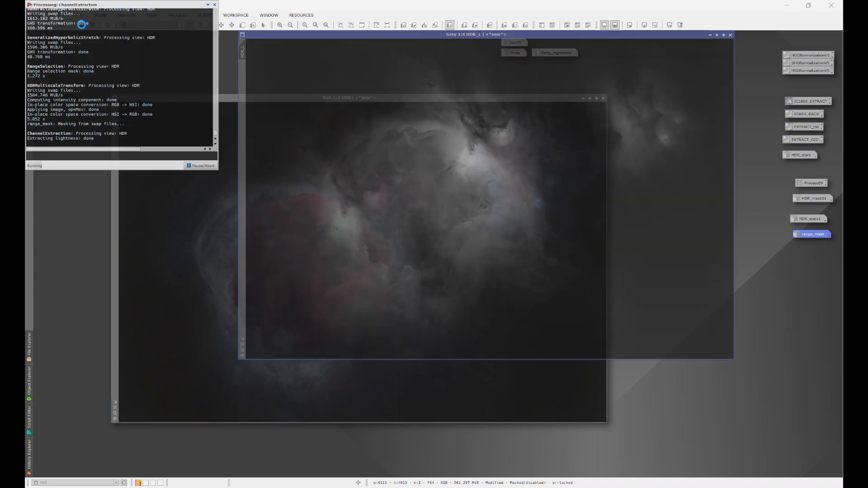
{"action": "left_click", "coordinate": [215, 5]}
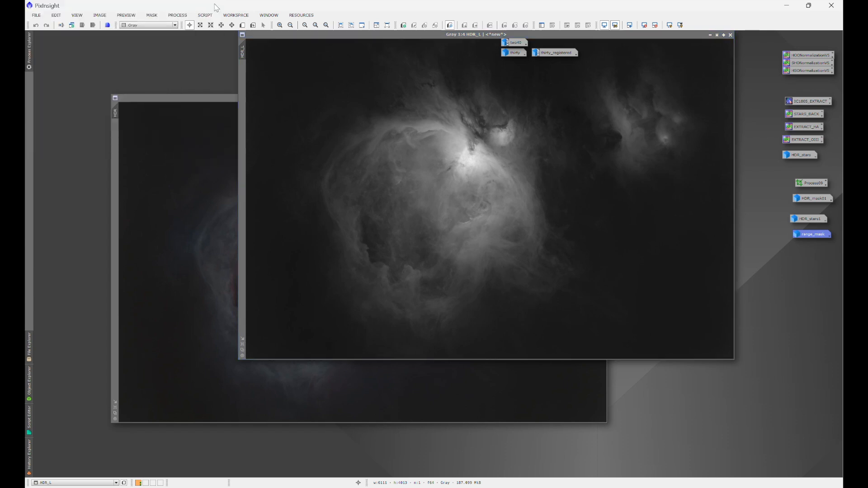
- Place the HDR_L lightness image in the free workspace, minimize the HDR image, and park its icon beside the exposure icons
{"action": "left_click_drag", "start_coordinate": [301, 34], "coordinate": [272, 132]}
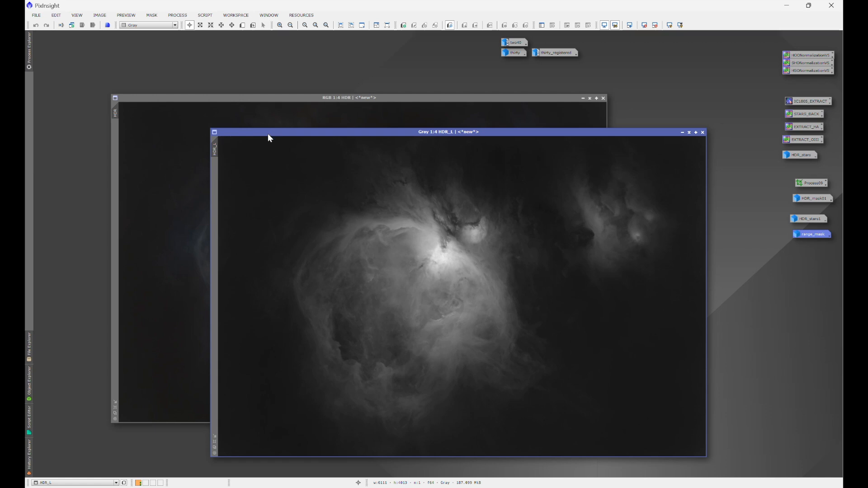
{"action": "mouse_move", "coordinate": [268, 133]}
{"action": "left_mouse_down"}
{"action": "mouse_move", "coordinate": [454, 267]}
{"action": "mouse_move", "coordinate": [488, 268]}
{"action": "mouse_move", "coordinate": [266, 121]}
{"action": "left_mouse_up"}
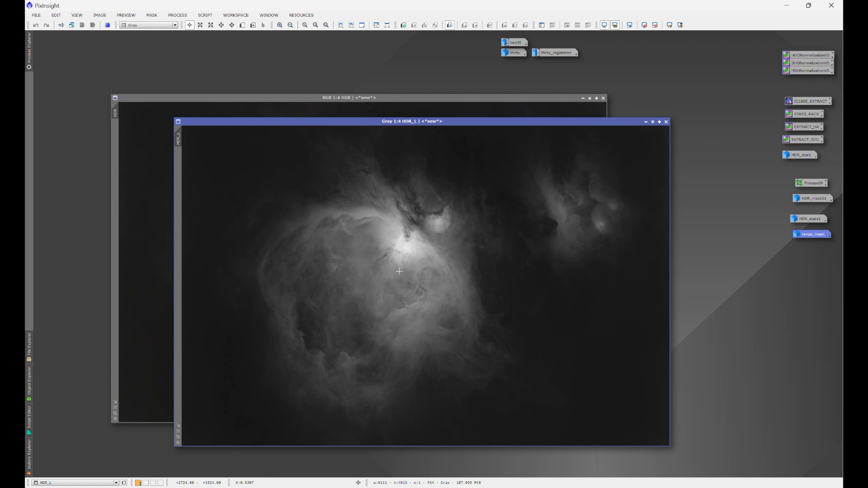
{"action": "left_click_drag", "start_coordinate": [447, 122], "coordinate": [396, 109]}
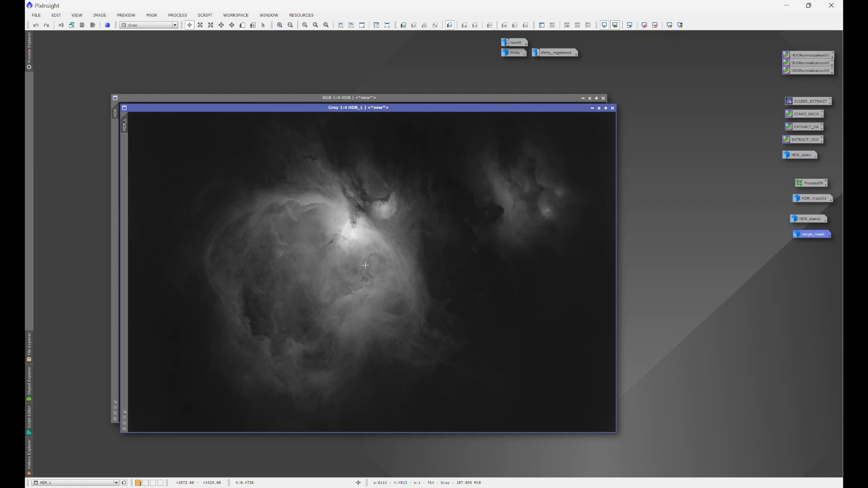
{"action": "left_click", "coordinate": [582, 98]}
{"action": "left_click_drag", "start_coordinate": [375, 268], "coordinate": [468, 44]}
{"action": "left_click_drag", "start_coordinate": [416, 112], "coordinate": [393, 118]}
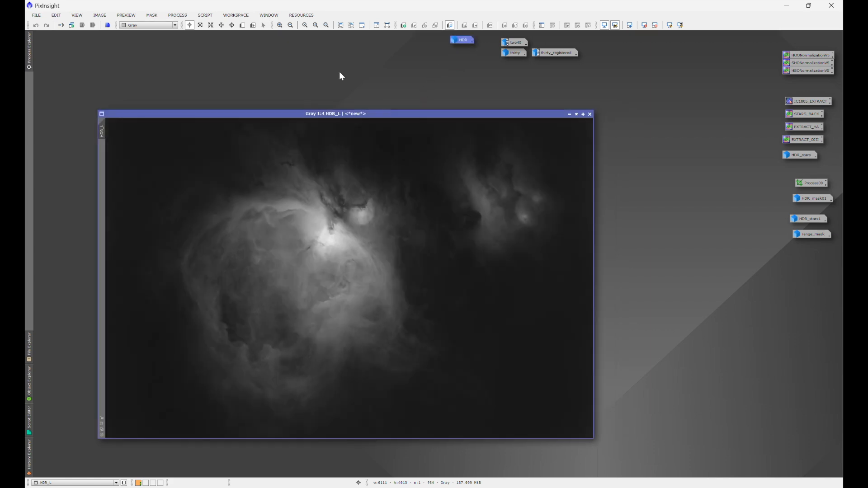
- Open LocalHistogramEqualization, reset it to defaults, and start a real-time preview on HDR_L beside the dialog
{"action": "left_click", "coordinate": [177, 15]}
{"action": "mouse_move", "coordinate": [195, 25]}
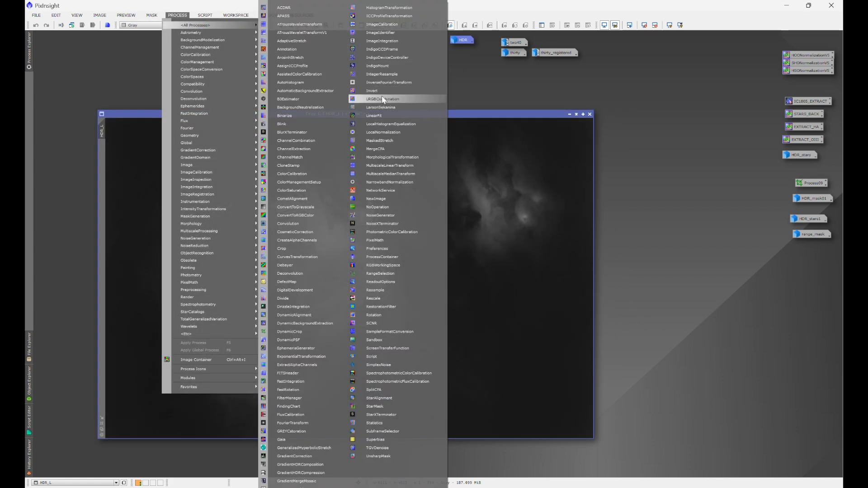
{"action": "left_click", "coordinate": [389, 124]}
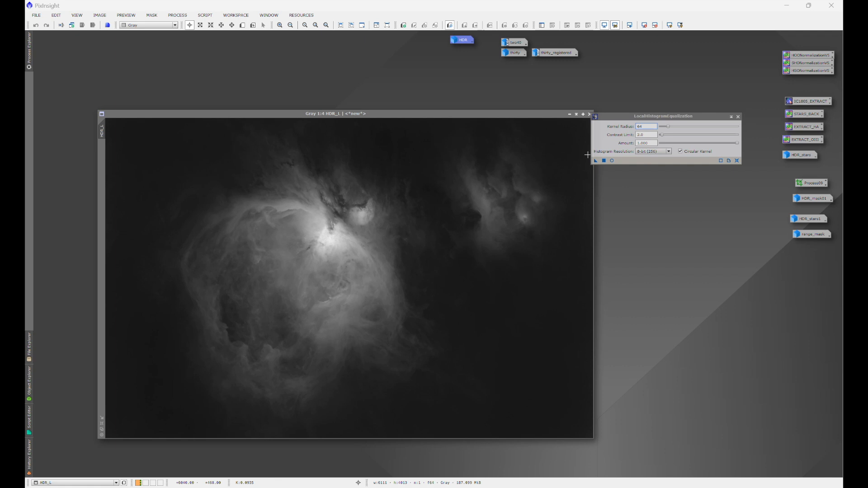
{"action": "left_click", "coordinate": [737, 160]}
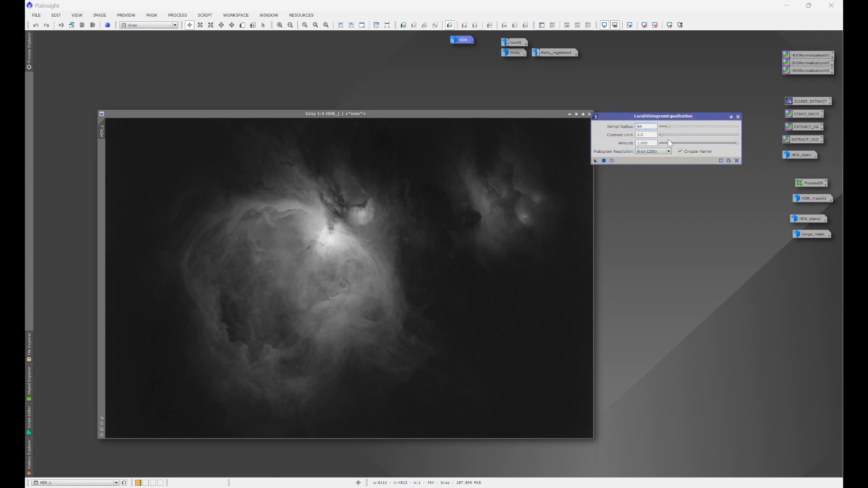
{"action": "left_click_drag", "start_coordinate": [535, 114], "coordinate": [519, 110]}
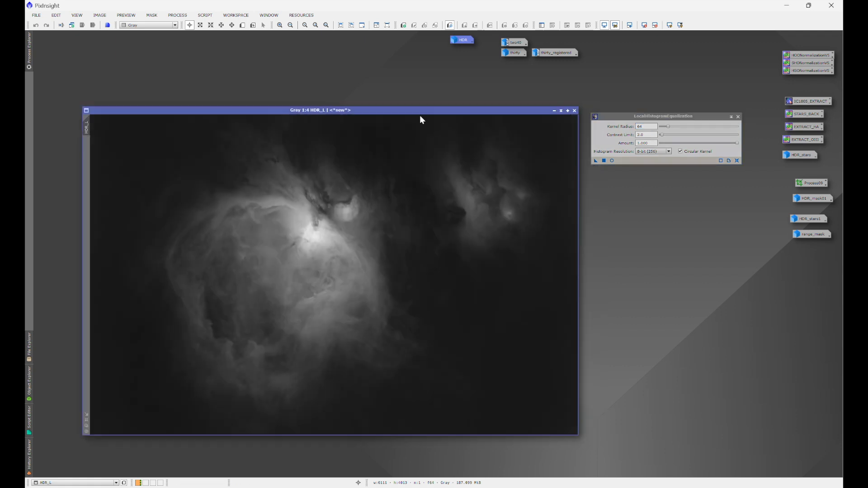
{"action": "left_click", "coordinate": [612, 161]}
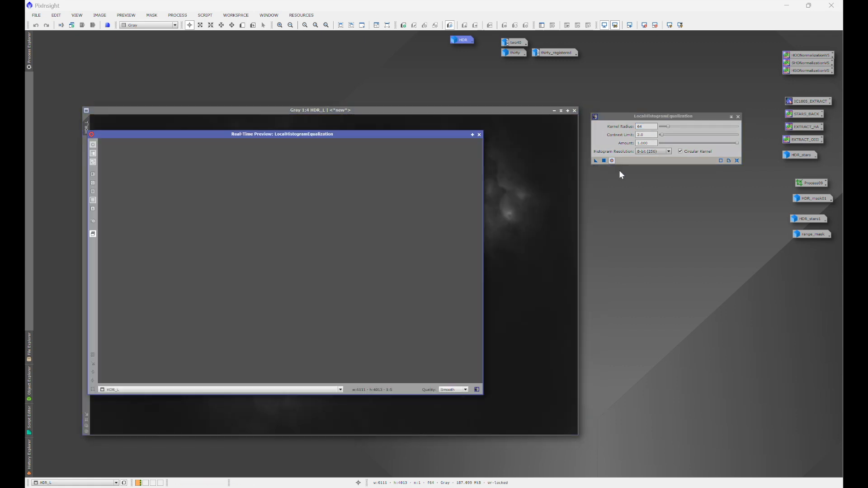
{"action": "left_click_drag", "start_coordinate": [437, 136], "coordinate": [474, 129]}
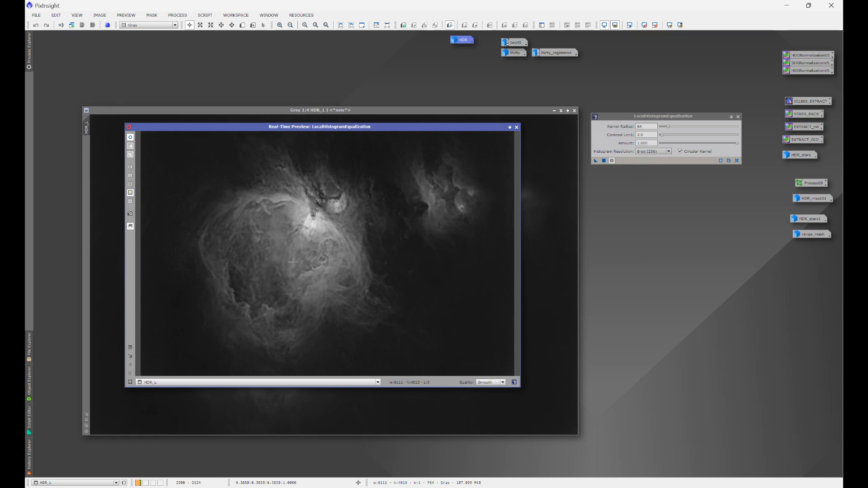
- Reduce the equalization amount to about 0.22 at kernel radius 64, comparing the preview on and off, and apply it to HDR_L
{"action": "left_click_drag", "start_coordinate": [738, 147], "coordinate": [673, 142]}
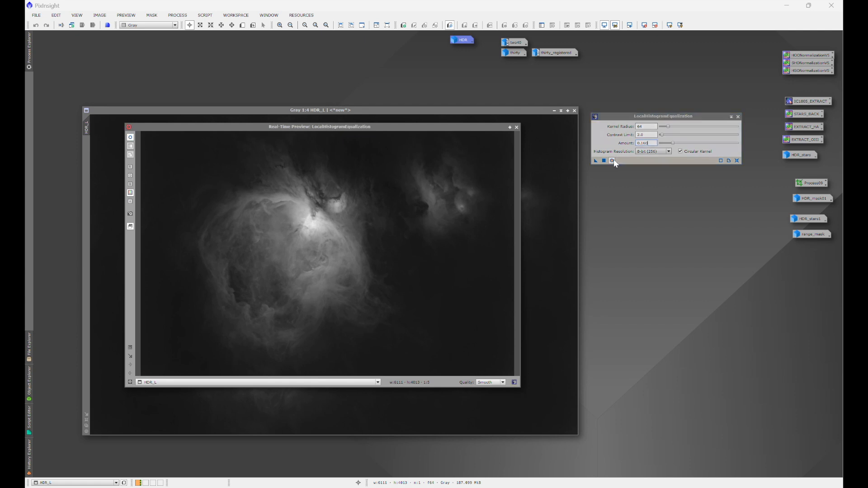
{"action": "left_click_drag", "start_coordinate": [672, 143], "coordinate": [676, 143]}
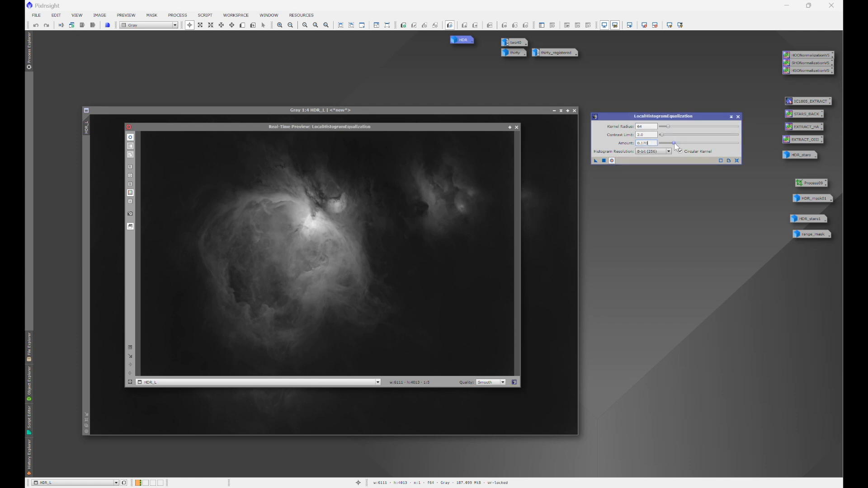
{"action": "left_click", "coordinate": [612, 162]}
{"action": "left_click", "coordinate": [613, 161]}
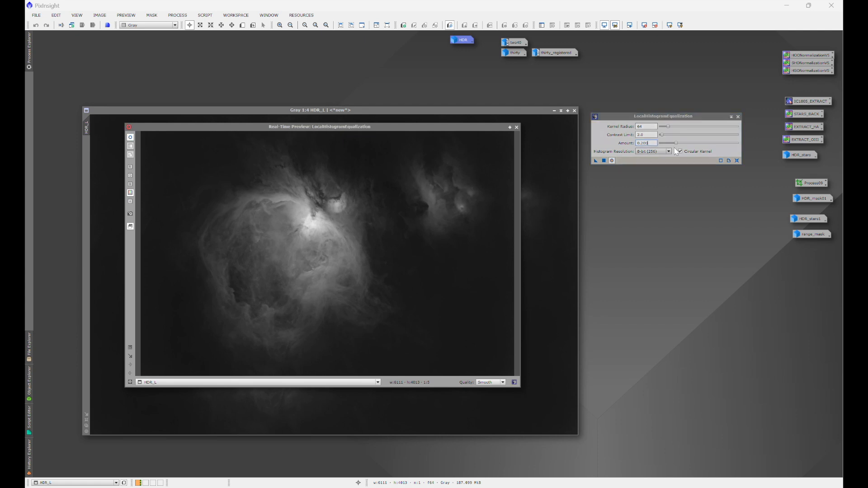
{"action": "left_click_drag", "start_coordinate": [677, 144], "coordinate": [681, 144]}
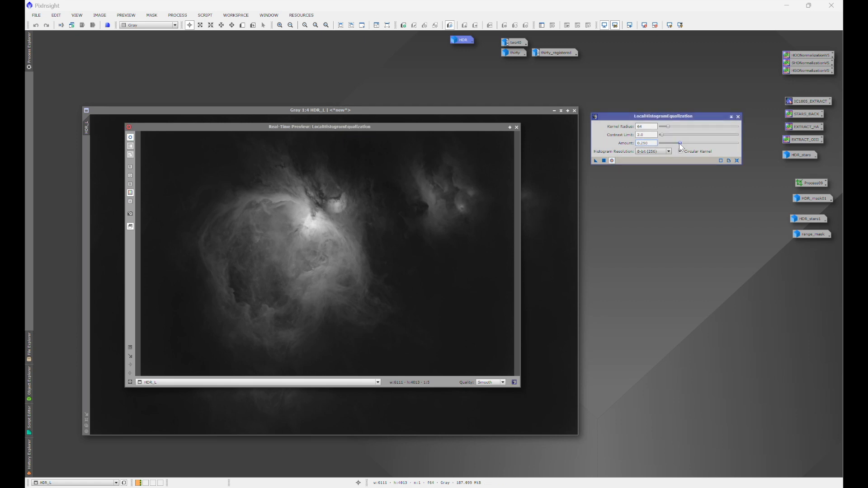
{"action": "left_click", "coordinate": [613, 162]}
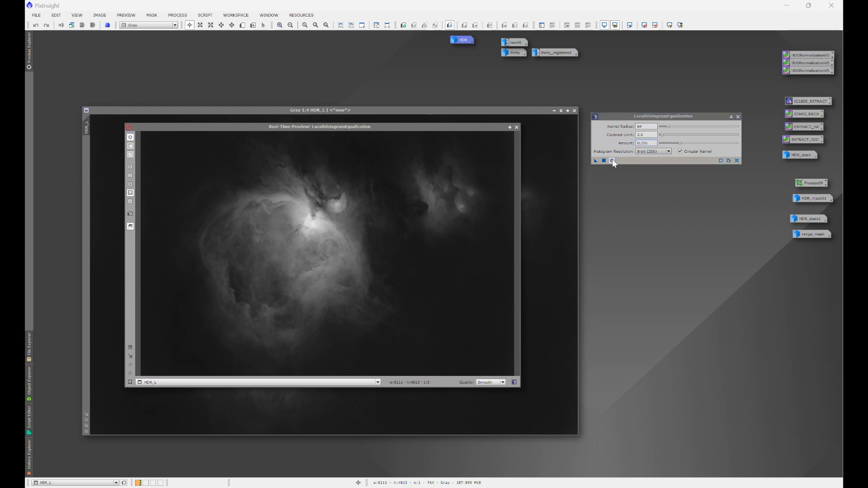
{"action": "left_click", "coordinate": [613, 161]}
{"action": "left_click_drag", "start_coordinate": [682, 146], "coordinate": [678, 145]}
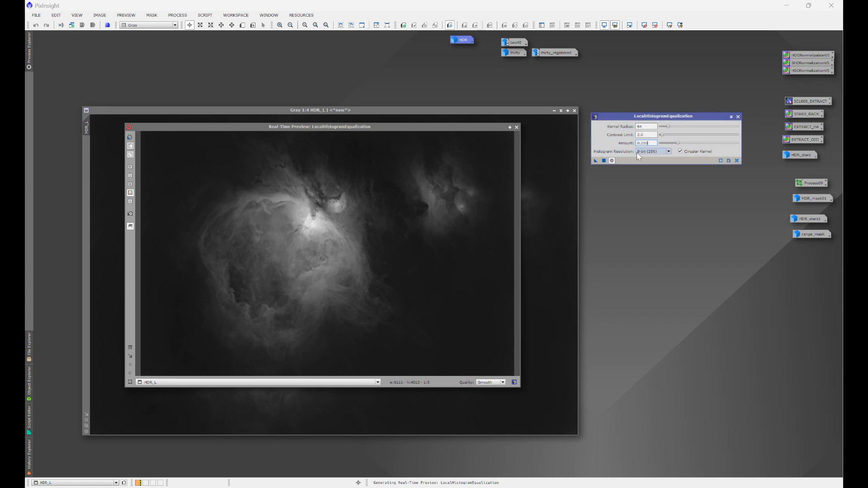
{"action": "left_click", "coordinate": [612, 161]}
{"action": "left_click", "coordinate": [612, 161]}
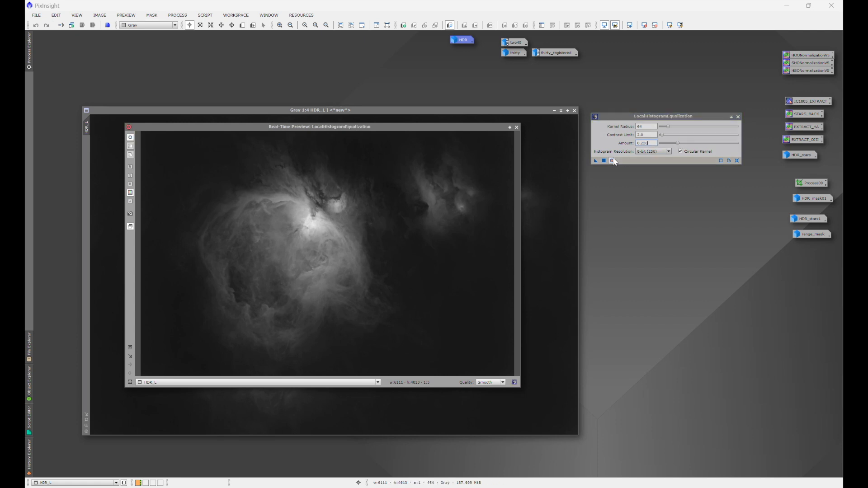
{"action": "left_click", "coordinate": [604, 161]}
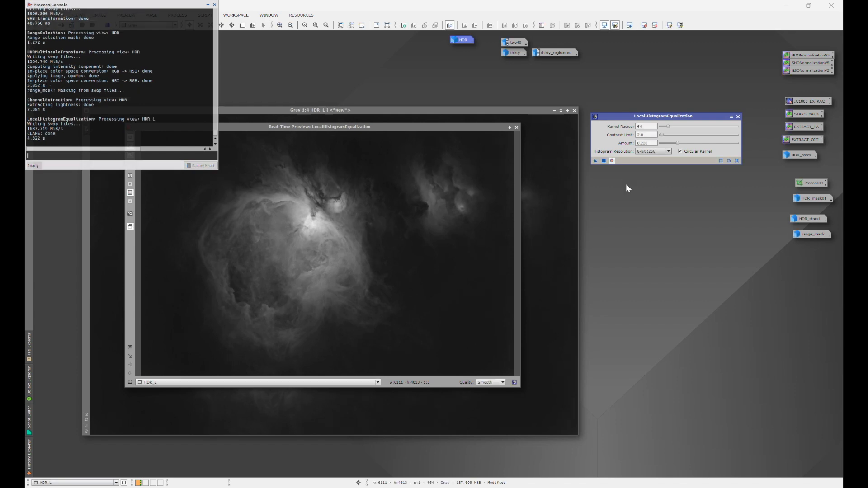
- Reset LocalHistogramEqualization, set kernel radius 144 and amount about 0.19, and compare the preview on and off
{"action": "left_click", "coordinate": [736, 160]}
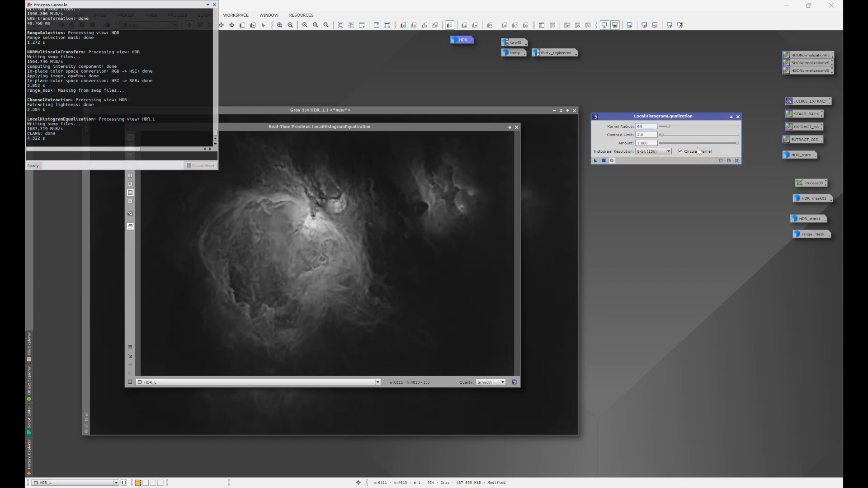
{"action": "left_click_drag", "start_coordinate": [668, 127], "coordinate": [677, 127]}
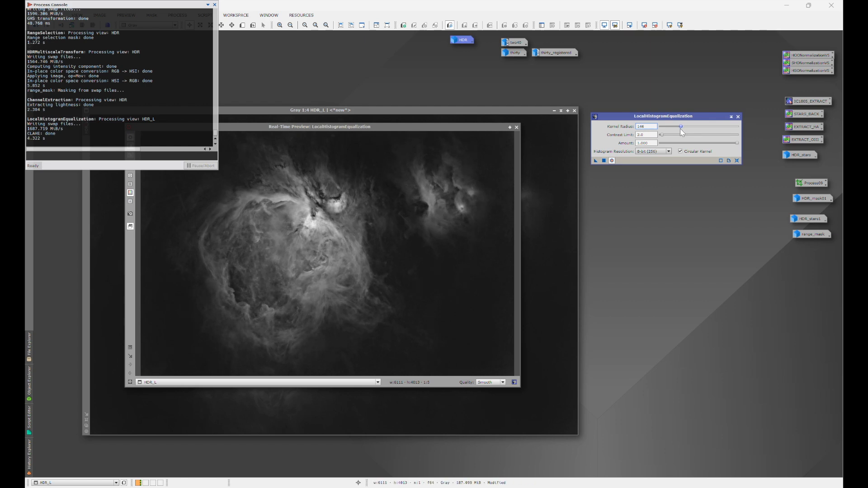
{"action": "left_click_drag", "start_coordinate": [680, 129], "coordinate": [679, 129]}
{"action": "left_click_drag", "start_coordinate": [737, 143], "coordinate": [674, 144]}
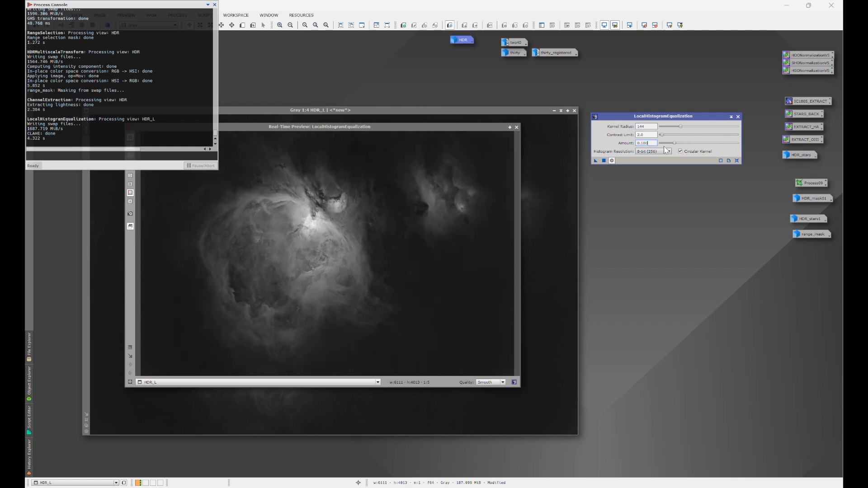
{"action": "left_click", "coordinate": [612, 160]}
{"action": "left_click", "coordinate": [613, 161]}
{"action": "left_click", "coordinate": [613, 161]}
{"action": "left_click", "coordinate": [613, 161]}
- Lower the equalization amount to 0.120 while comparing the preview on and off, and apply this second pass to HDR_L
{"action": "left_click_drag", "start_coordinate": [674, 142], "coordinate": [672, 143]}
{"action": "left_click", "coordinate": [612, 161]}
{"action": "left_click", "coordinate": [613, 161]}
{"action": "left_click_drag", "start_coordinate": [672, 144], "coordinate": [669, 144]}
{"action": "left_click", "coordinate": [612, 161]}
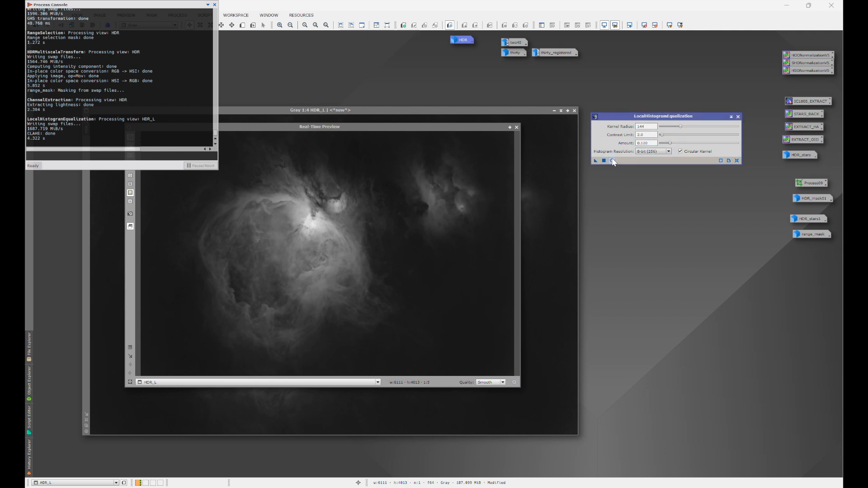
{"action": "left_click", "coordinate": [613, 161]}
{"action": "left_click", "coordinate": [612, 160]}
{"action": "left_click", "coordinate": [612, 161]}
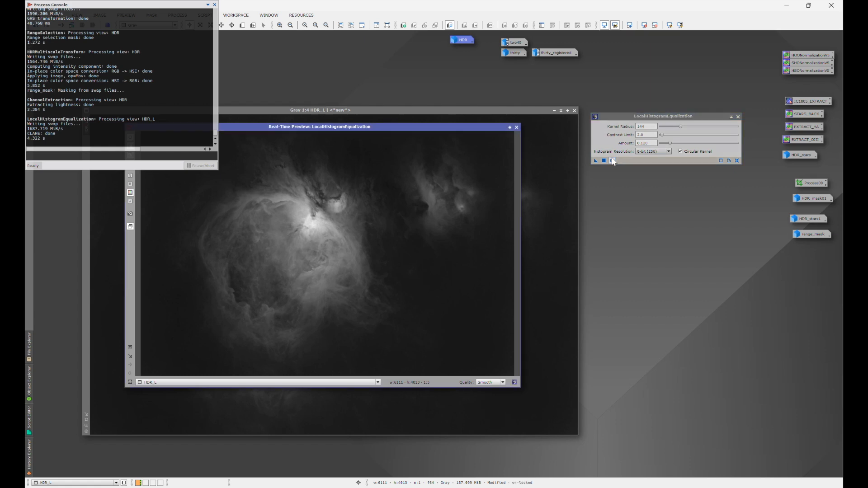
{"action": "left_click", "coordinate": [613, 161]}
{"action": "left_click", "coordinate": [613, 162]}
{"action": "left_click", "coordinate": [604, 160]}
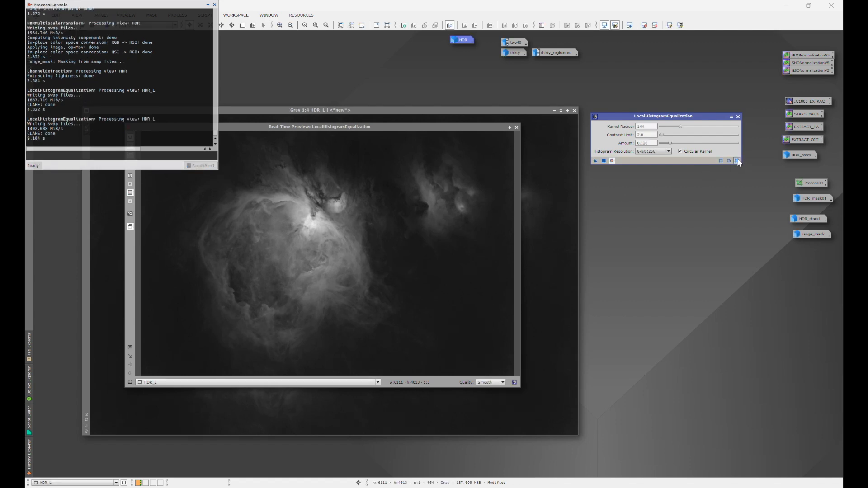
- Close LocalHistogramEqualization, its real-time preview and the process console
{"action": "left_click", "coordinate": [738, 116]}
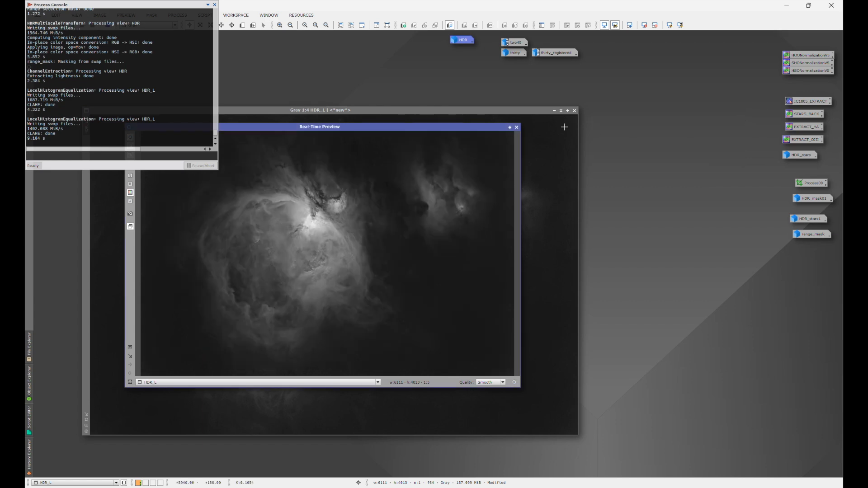
{"action": "left_click", "coordinate": [517, 127]}
{"action": "left_click", "coordinate": [215, 4]}
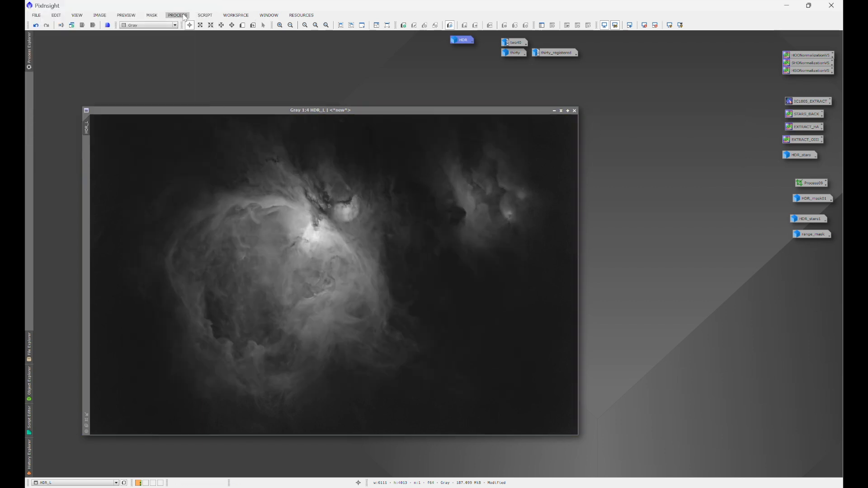
- Open MultiscaleLinearTransform, set it to 5 layers, and give layer 5 a bias of 0.025
{"action": "left_click", "coordinate": [184, 16]}
{"action": "mouse_move", "coordinate": [188, 25]}
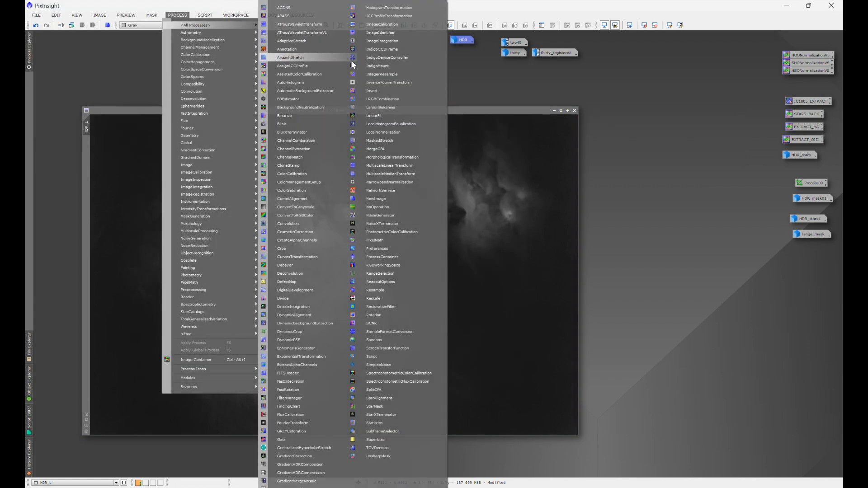
{"action": "left_click", "coordinate": [389, 165]}
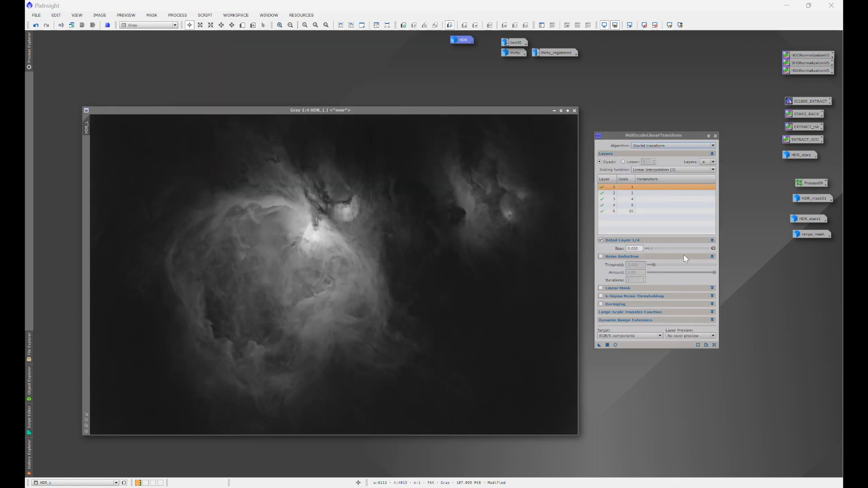
{"action": "left_click", "coordinate": [712, 162]}
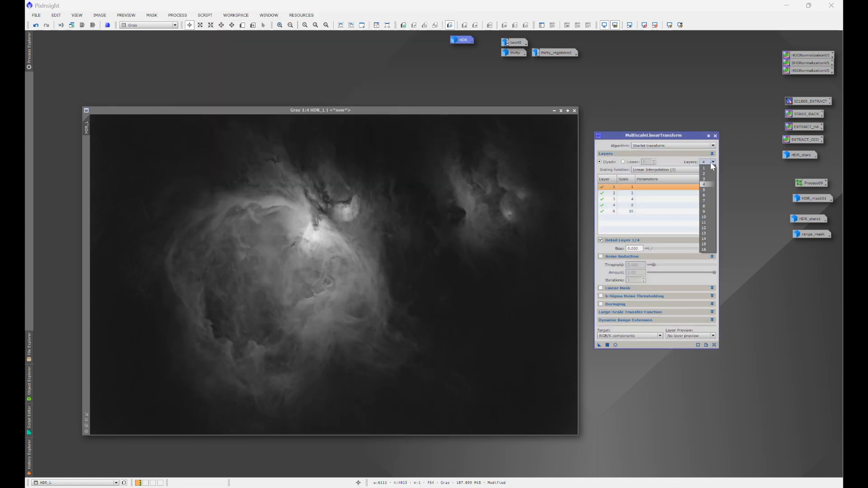
{"action": "left_click", "coordinate": [706, 189]}
{"action": "left_click", "coordinate": [646, 211]}
{"action": "double_click", "coordinate": [639, 249]}
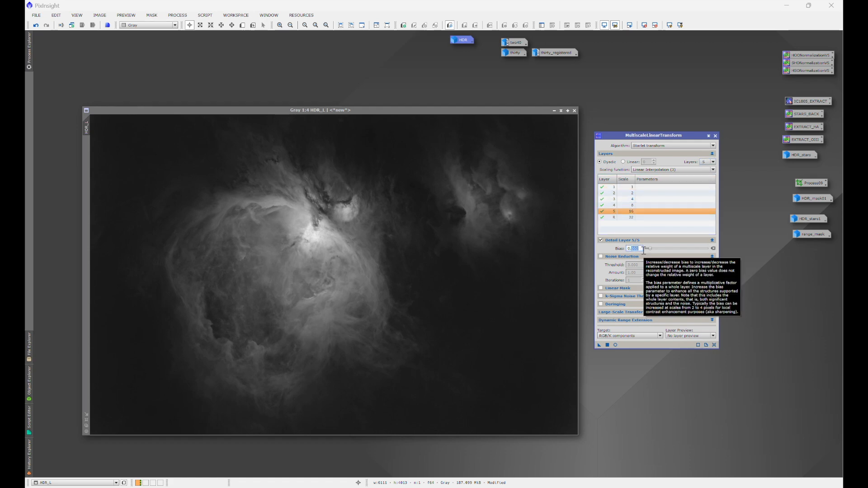
{"action": "type", "text": "0.025"}
- Set the detail layer biases to 0.050 for layer 4, 0.075 for layer 3 and 0.100 for layer 2
{"action": "left_click", "coordinate": [641, 206]}
{"action": "double_click", "coordinate": [640, 249]}
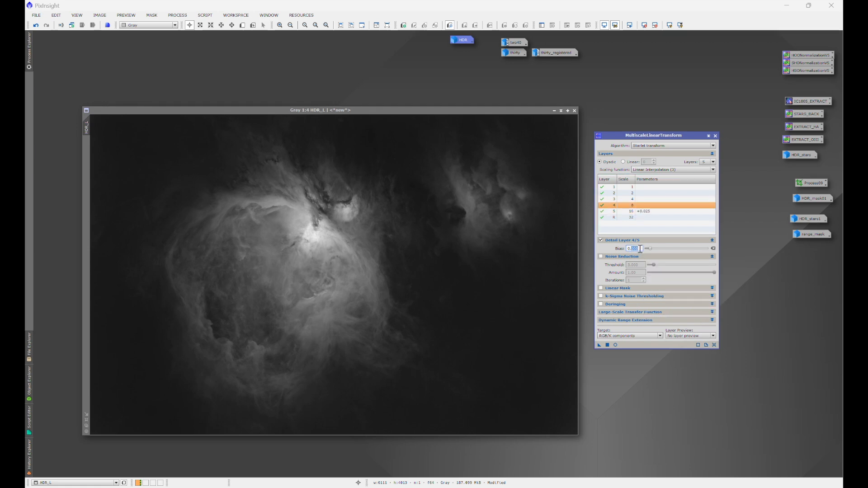
{"action": "type", "text": "05"}
{"action": "left_click", "coordinate": [641, 199]}
{"action": "double_click", "coordinate": [640, 249]}
{"action": "type", "text": "0"}
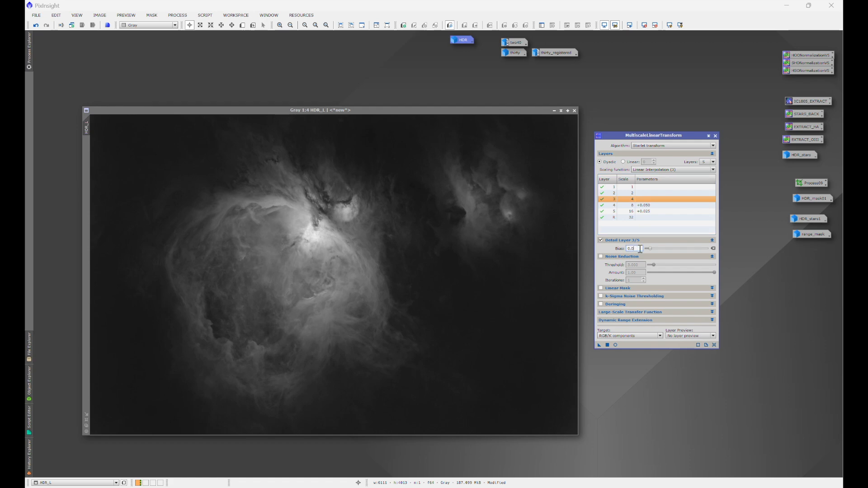
{"action": "left_click", "coordinate": [648, 193]}
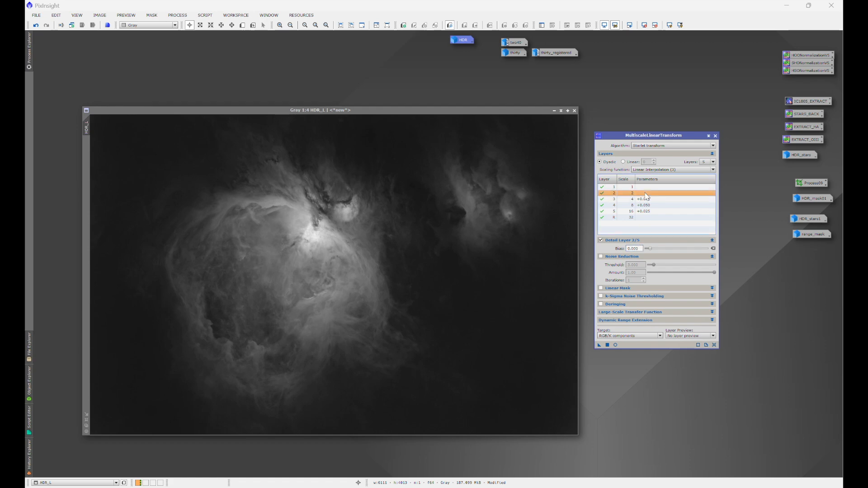
{"action": "left_click", "coordinate": [641, 249]}
{"action": "type", "text": "0.1"}
{"action": "left_click", "coordinate": [648, 187]}
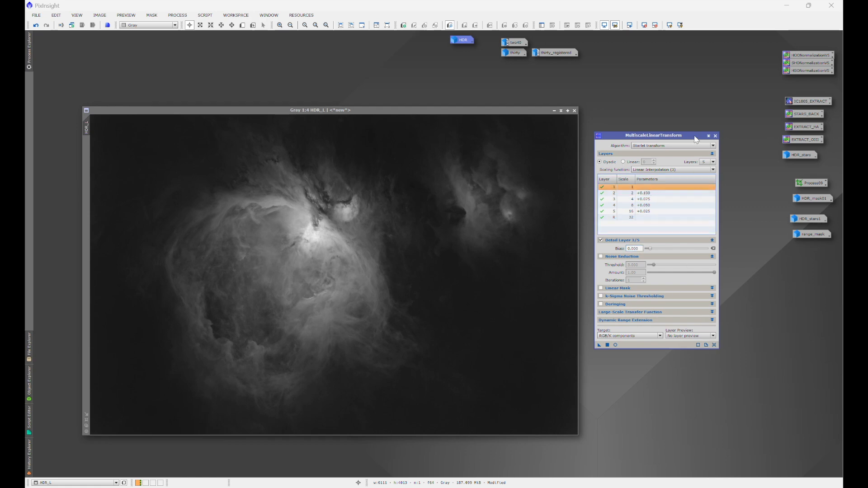
- Apply MultiscaleLinearTransform to HDR_L, close the process, and inspect the sharpening in the nebula core up close
{"action": "left_click_drag", "start_coordinate": [599, 345], "coordinate": [409, 303]}
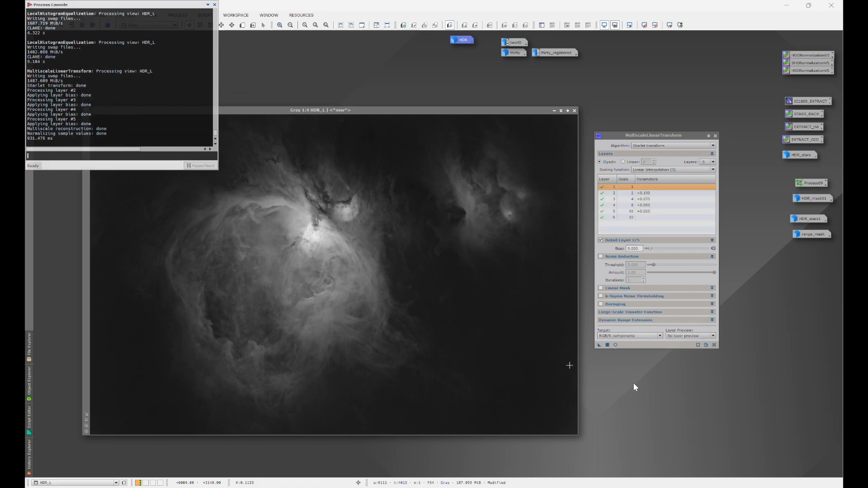
{"action": "left_click", "coordinate": [715, 136]}
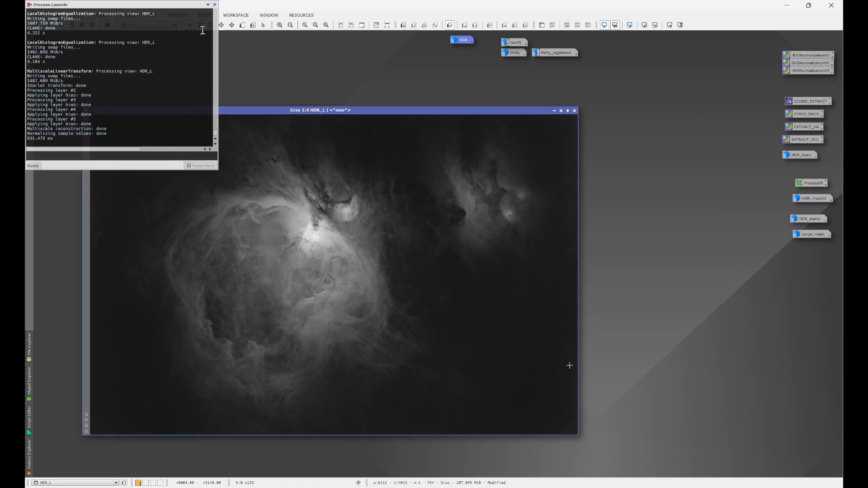
{"action": "left_click", "coordinate": [215, 5]}
{"action": "scroll", "coordinate": [294, 245], "scroll_direction": "up", "scroll_amount": 3}
{"action": "scroll", "coordinate": [293, 244], "scroll_direction": "up", "scroll_amount": 1}
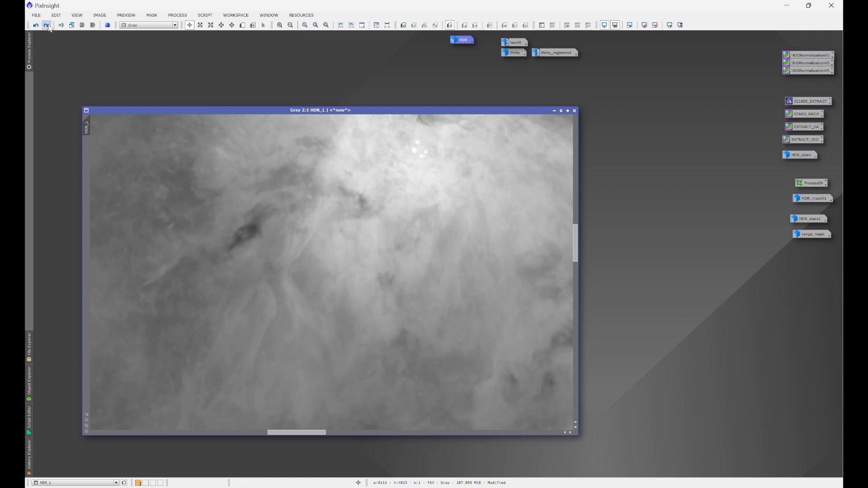
{"action": "scroll", "coordinate": [423, 272], "scroll_direction": "down", "scroll_amount": 3}
{"action": "scroll", "coordinate": [423, 272], "scroll_direction": "down", "scroll_amount": 1}
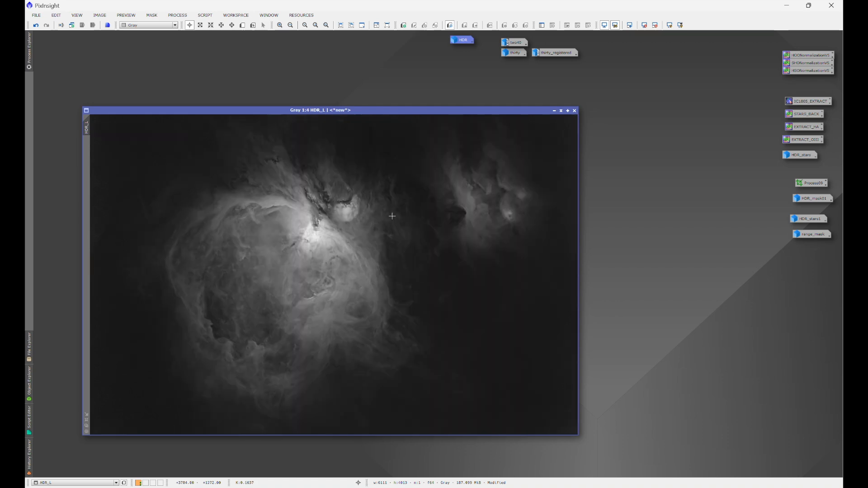
- Check the dark background of HDR_L for noise and apply NoiseXTerminator with denoise 0.70 and detail 0.15, closing it when done
{"action": "scroll", "coordinate": [456, 289], "scroll_direction": "up", "scroll_amount": 4}
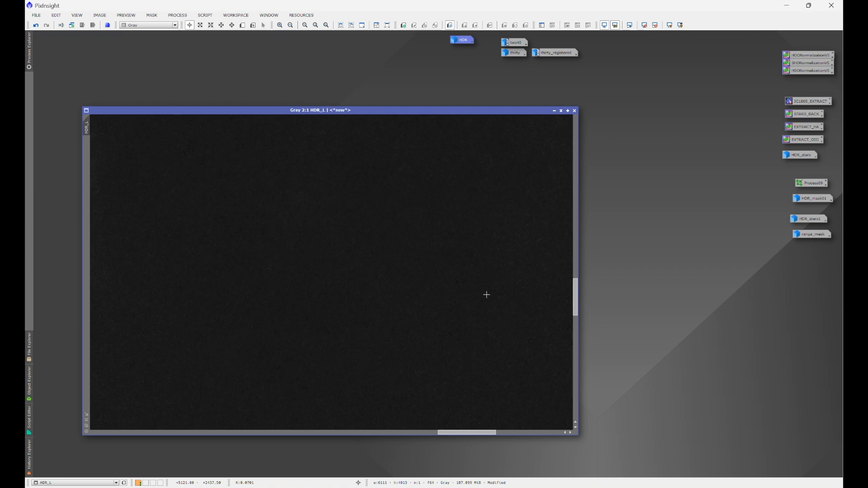
{"action": "left_click", "coordinate": [177, 15]}
{"action": "mouse_move", "coordinate": [234, 25]}
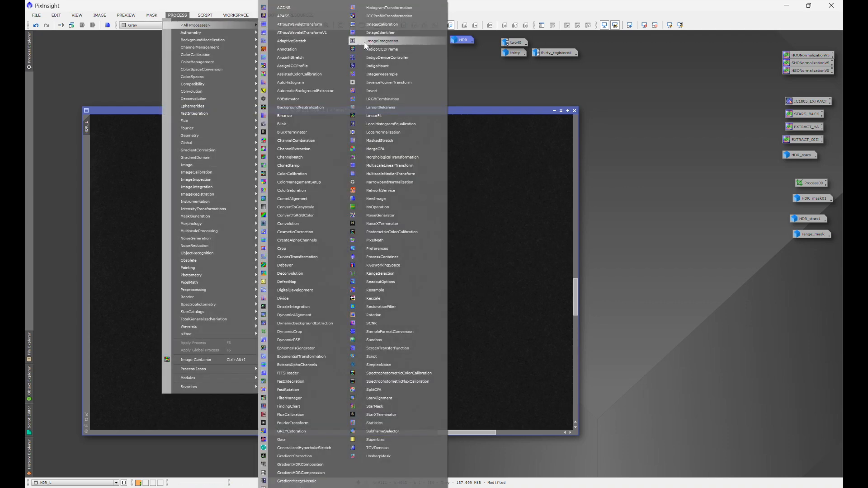
{"action": "left_click", "coordinate": [384, 224]}
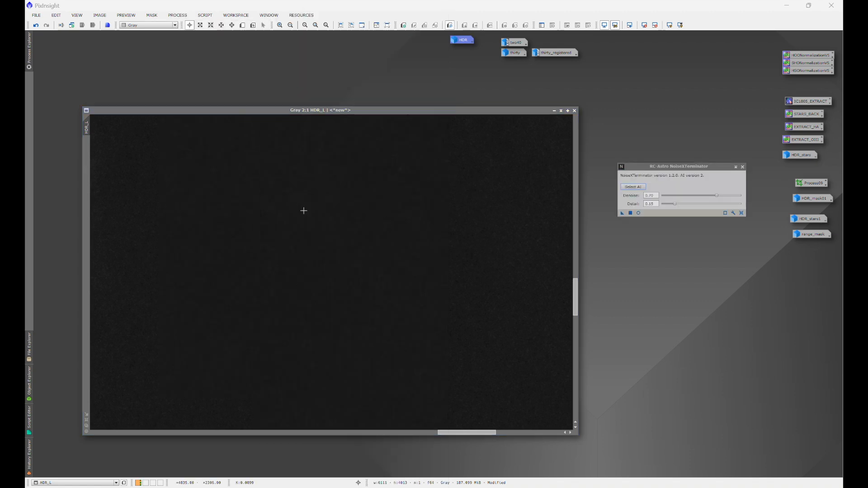
{"action": "left_click_drag", "start_coordinate": [622, 213], "coordinate": [482, 210]}
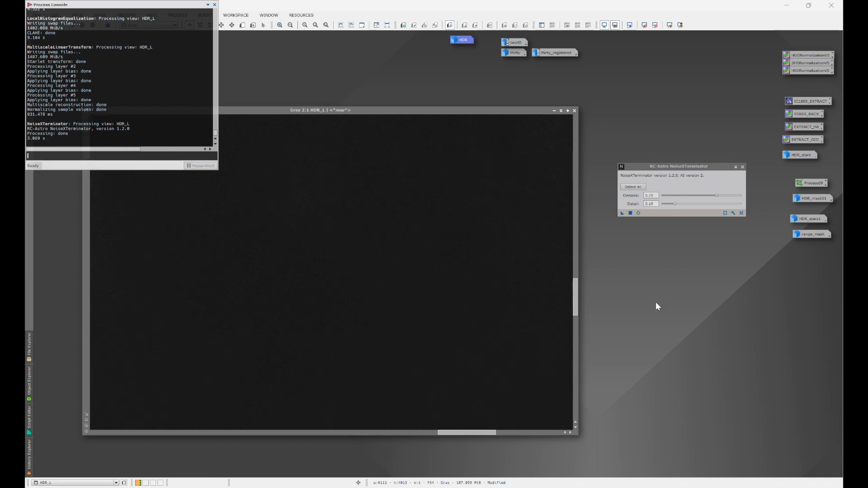
{"action": "left_click", "coordinate": [743, 167]}
{"action": "scroll", "coordinate": [362, 248], "scroll_direction": "down", "scroll_amount": 4}
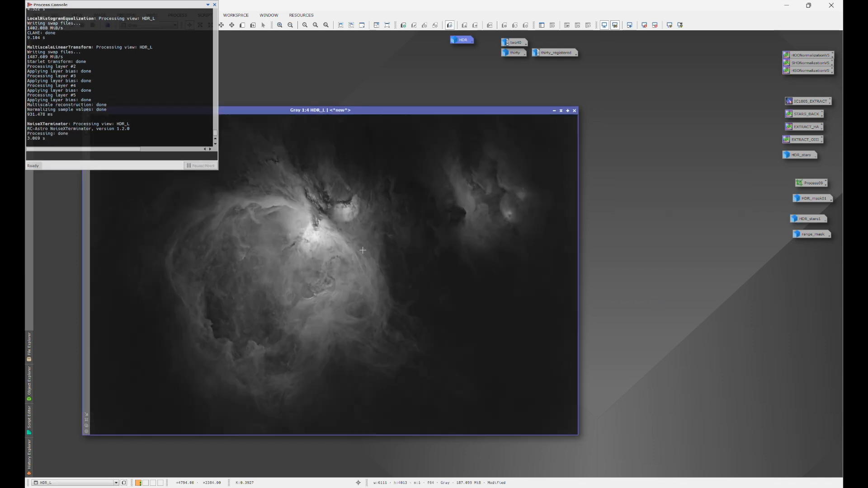
{"action": "left_click", "coordinate": [214, 5]}
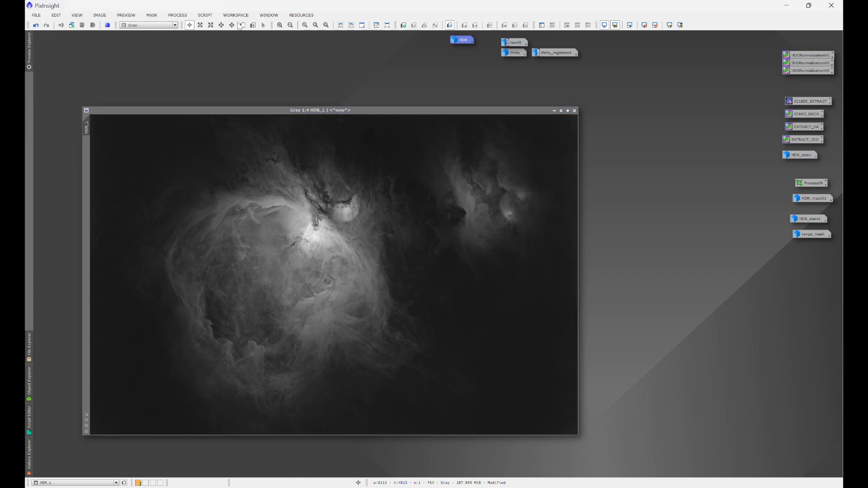
- Minimize HDR_L, place its icon beside the other image icons, and restore the color HDR image
{"action": "left_click", "coordinate": [555, 111]}
{"action": "left_click_drag", "start_coordinate": [344, 275], "coordinate": [546, 40]}
{"action": "double_click", "coordinate": [462, 39]}
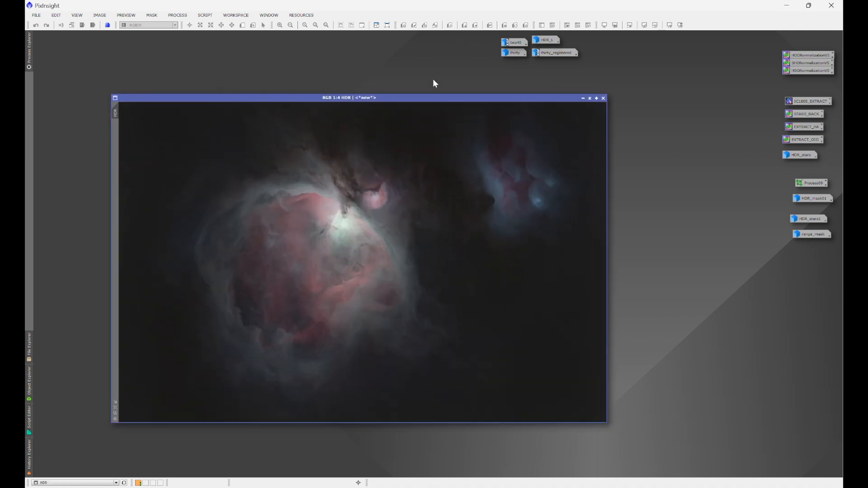
{"action": "left_click_drag", "start_coordinate": [435, 98], "coordinate": [392, 98]}
- Open LRGBCombination, disable the R, G and B channels, and choose HDR_L as the lightness source
{"action": "left_click", "coordinate": [178, 15]}
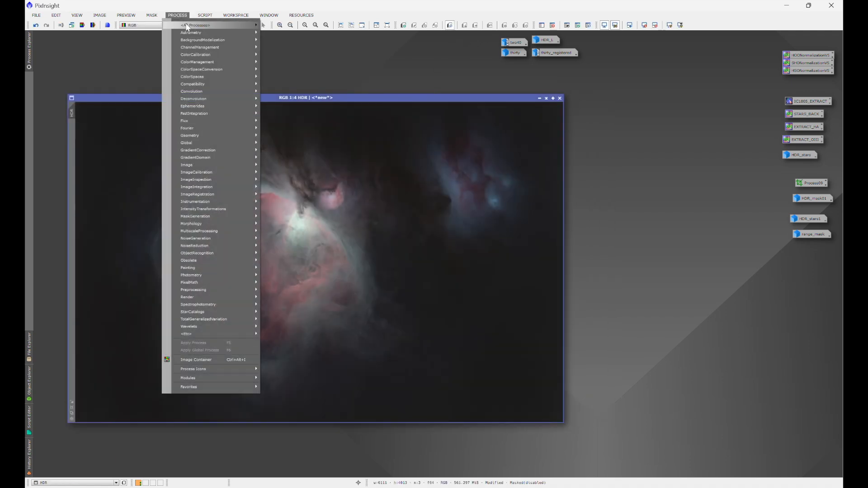
{"action": "mouse_move", "coordinate": [192, 25]}
{"action": "left_click", "coordinate": [382, 98]}
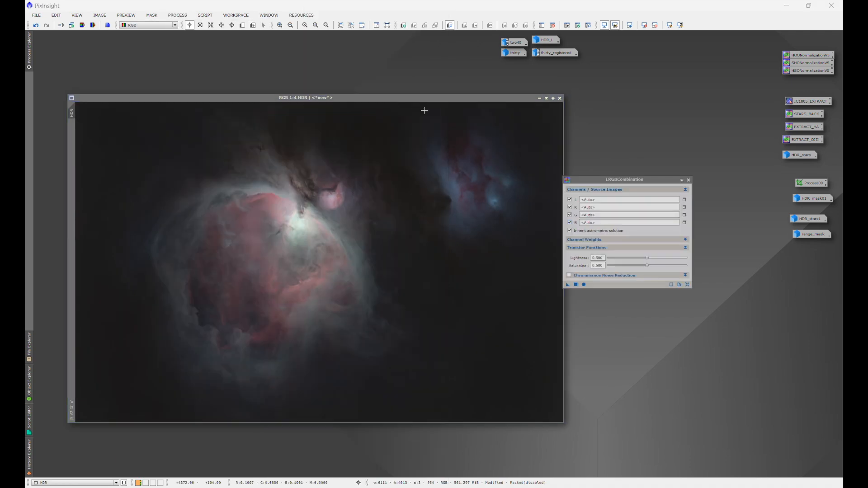
{"action": "left_click", "coordinate": [570, 207]}
{"action": "left_click", "coordinate": [569, 214]}
{"action": "left_click", "coordinate": [570, 223]}
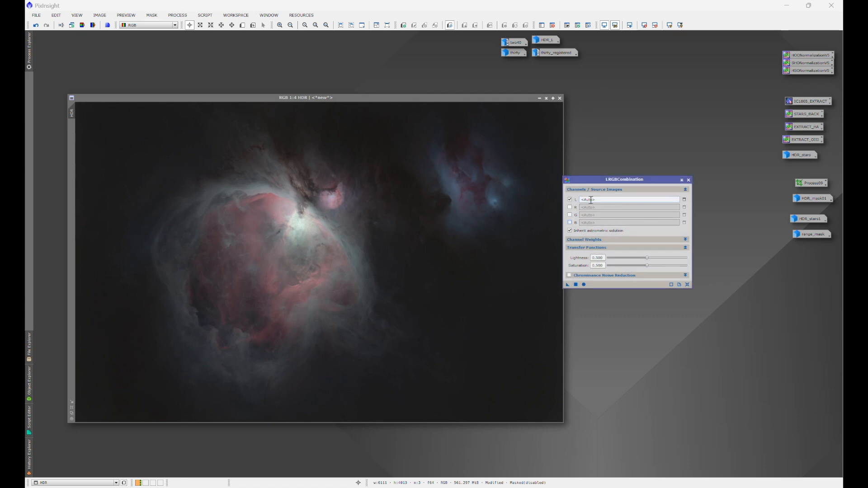
{"action": "left_click", "coordinate": [684, 200]}
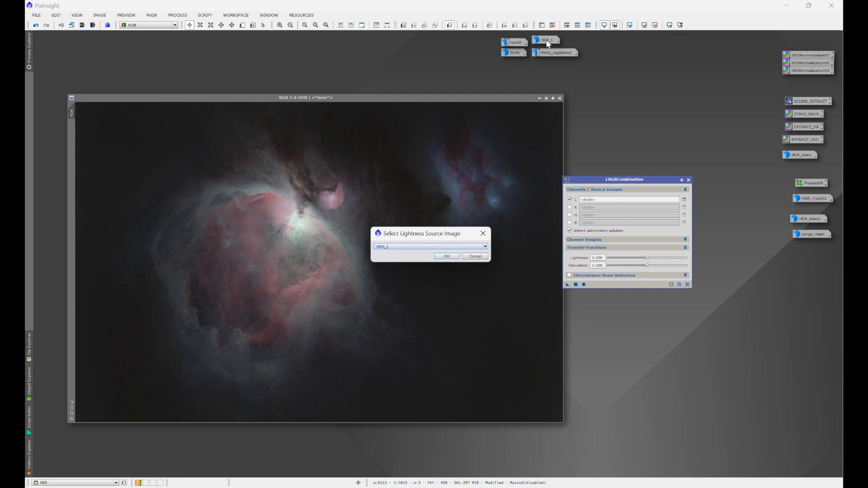
{"action": "left_click", "coordinate": [445, 255]}
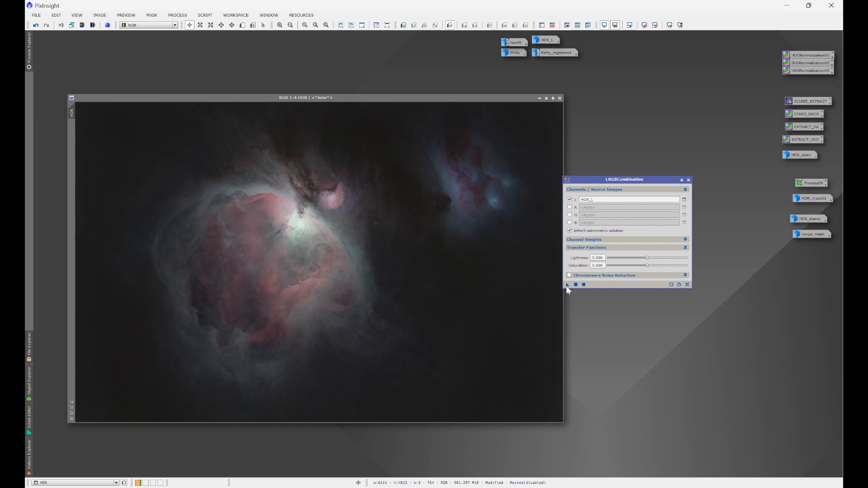
- Apply the lightness combination to the HDR image, close LRGBCombination and the console, and reposition the image window
{"action": "left_click_drag", "start_coordinate": [568, 285], "coordinate": [368, 234]}
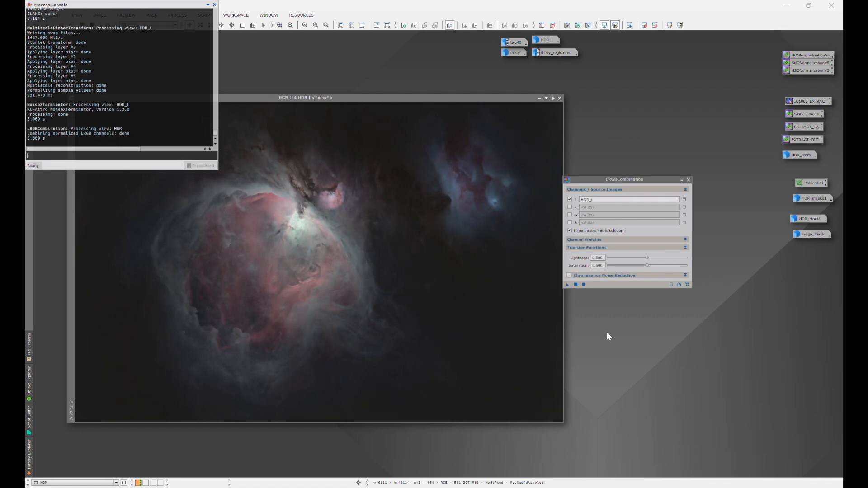
{"action": "left_click", "coordinate": [688, 180]}
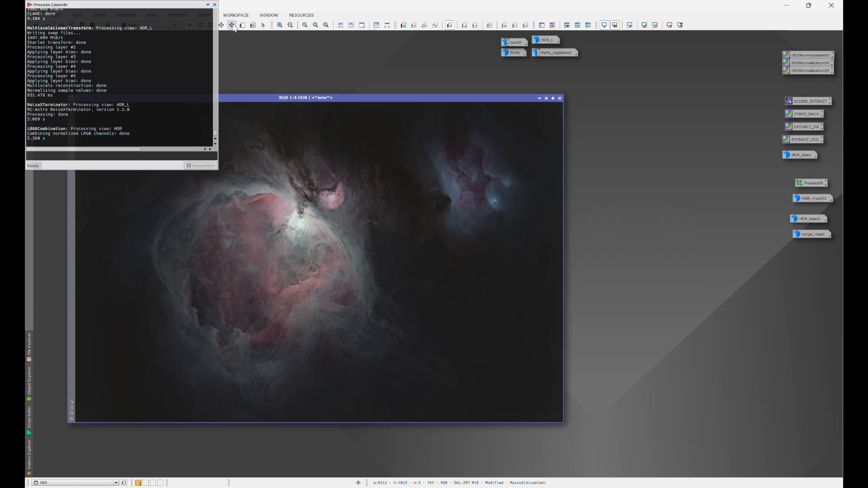
{"action": "left_click", "coordinate": [214, 5]}
{"action": "left_click_drag", "start_coordinate": [223, 96], "coordinate": [215, 76]}
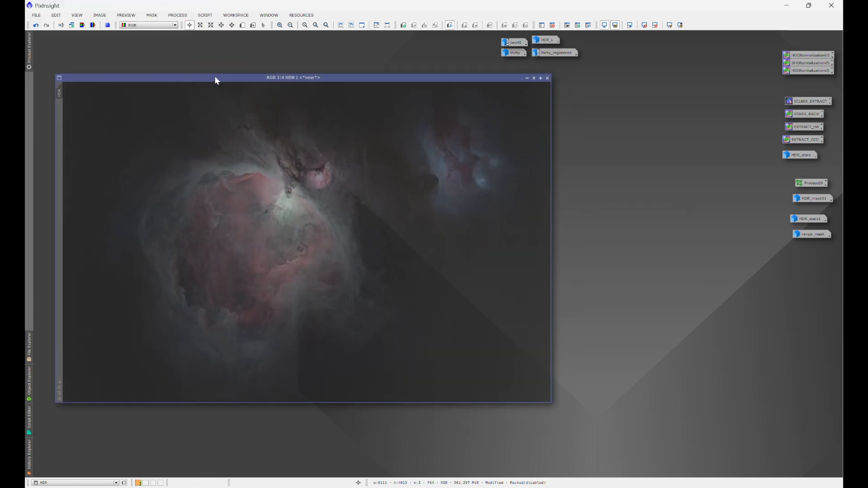
- Open CurvesTransformation, reset it to defaults, choose the lightness curve, and start a real-time preview on HDR
{"action": "left_click", "coordinate": [180, 16]}
{"action": "mouse_move", "coordinate": [196, 25]}
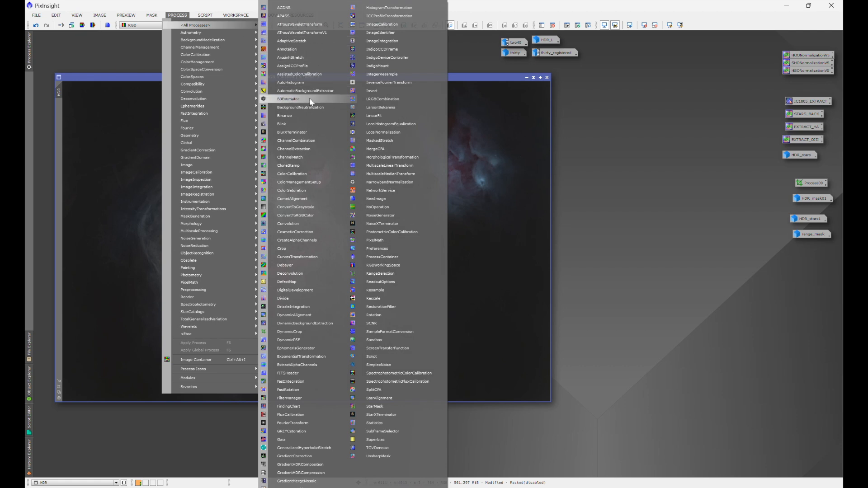
{"action": "left_click", "coordinate": [298, 256]}
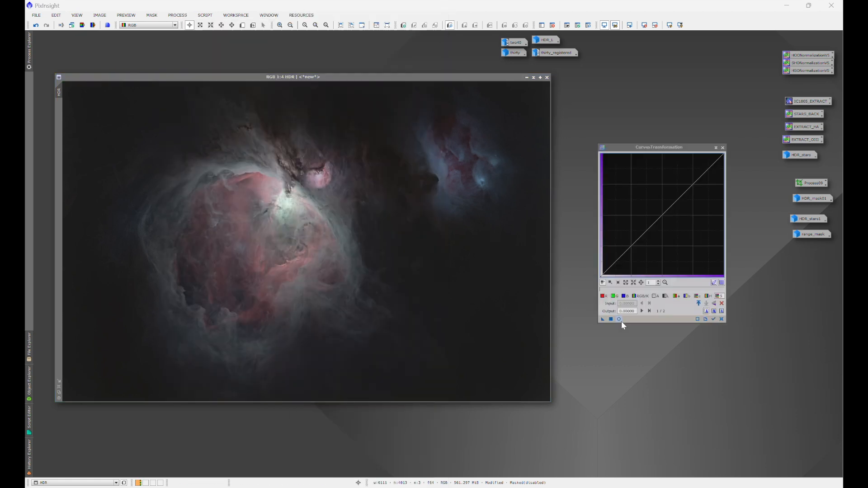
{"action": "left_click", "coordinate": [722, 319]}
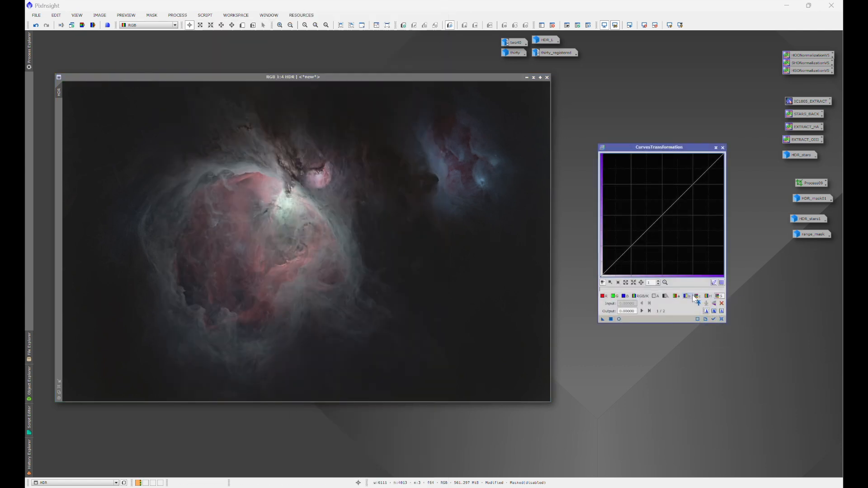
{"action": "left_click", "coordinate": [667, 297]}
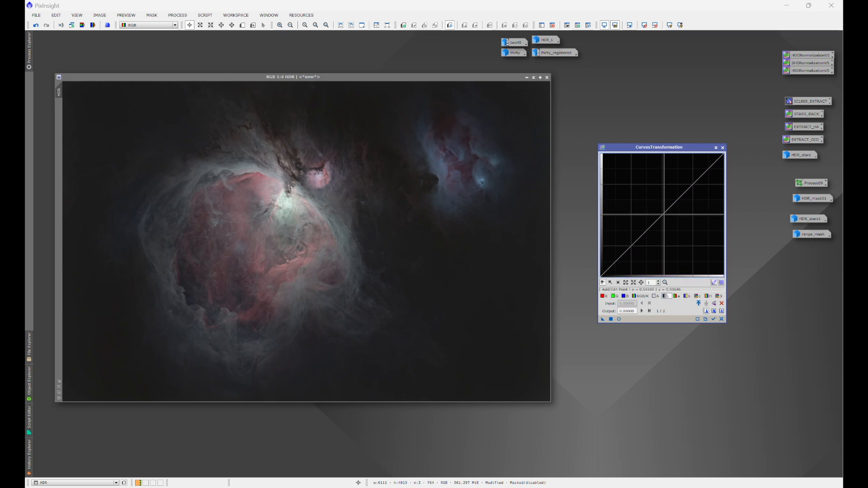
{"action": "left_click_drag", "start_coordinate": [663, 214], "coordinate": [656, 205]}
{"action": "left_click", "coordinate": [721, 319]}
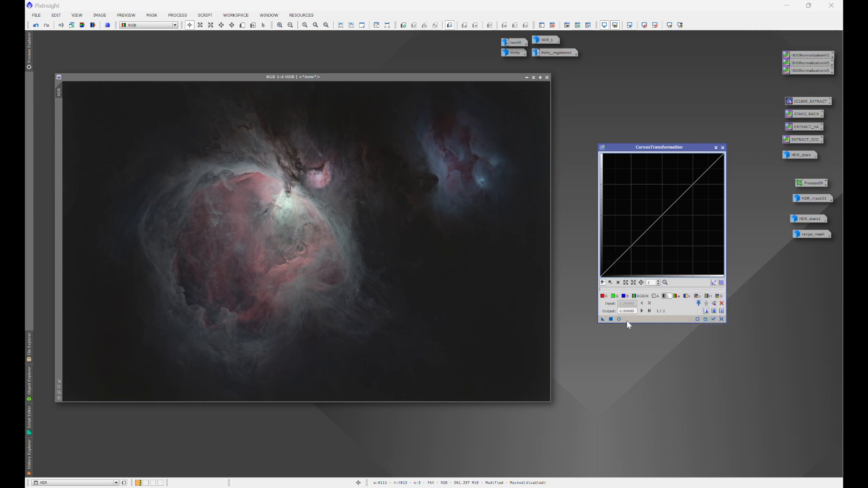
{"action": "left_click", "coordinate": [620, 320]}
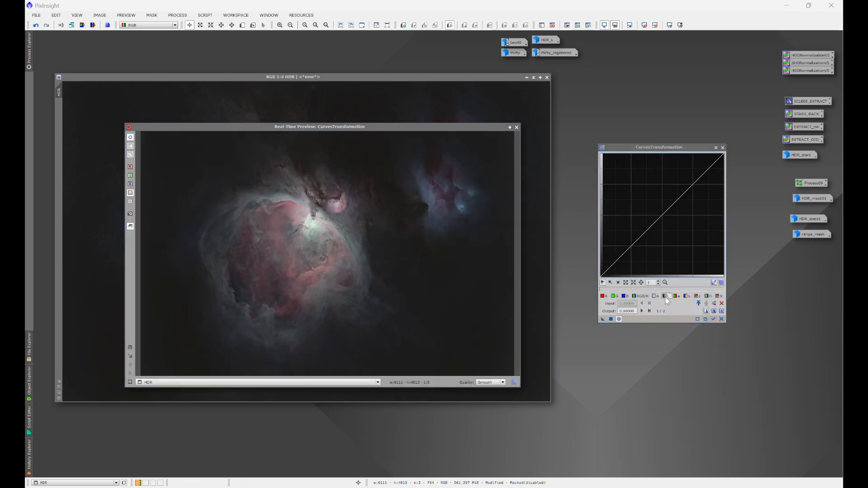
- Raise the middle of the lightness curve and pull the RGB/K curve down to about 0.22 at input 0.25
{"action": "left_click_drag", "start_coordinate": [663, 219], "coordinate": [660, 208]}
{"action": "left_click", "coordinate": [640, 296]}
{"action": "left_click_drag", "start_coordinate": [632, 249], "coordinate": [632, 249]}
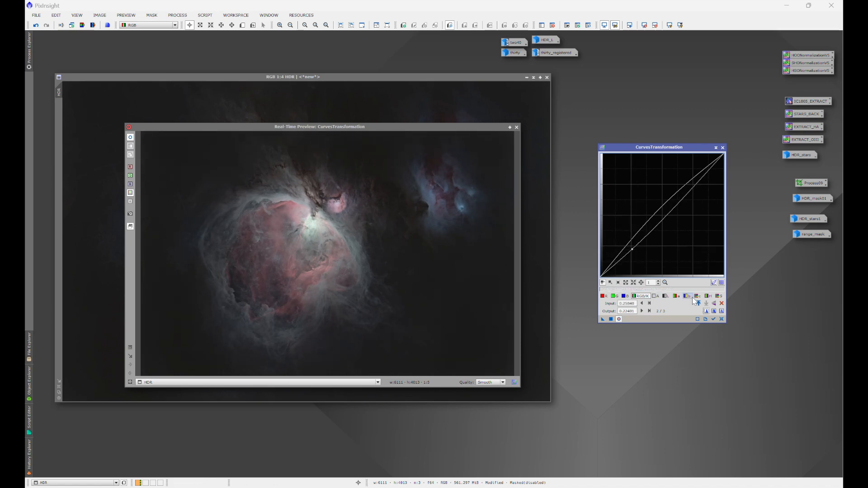
- Raise the saturation curve to about 0.72 at input 0.59, compare the preview, apply the curves to HDR, and reset them
{"action": "left_click", "coordinate": [719, 296]}
{"action": "left_click_drag", "start_coordinate": [677, 201], "coordinate": [673, 188]}
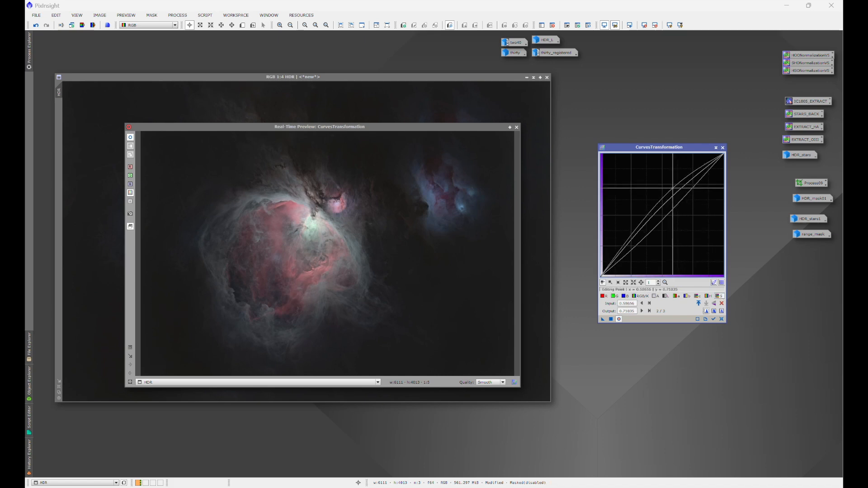
{"action": "left_click", "coordinate": [619, 320]}
{"action": "left_click", "coordinate": [619, 319]}
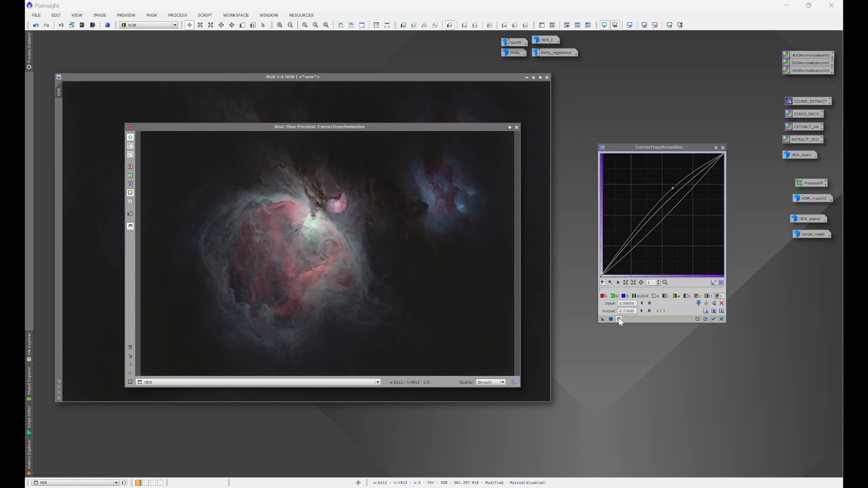
{"action": "left_click", "coordinate": [610, 319]}
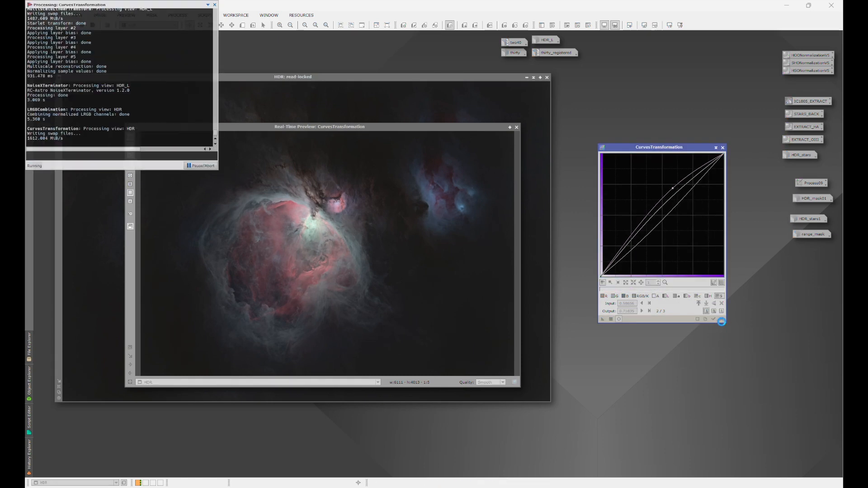
{"action": "left_click", "coordinate": [721, 318]}
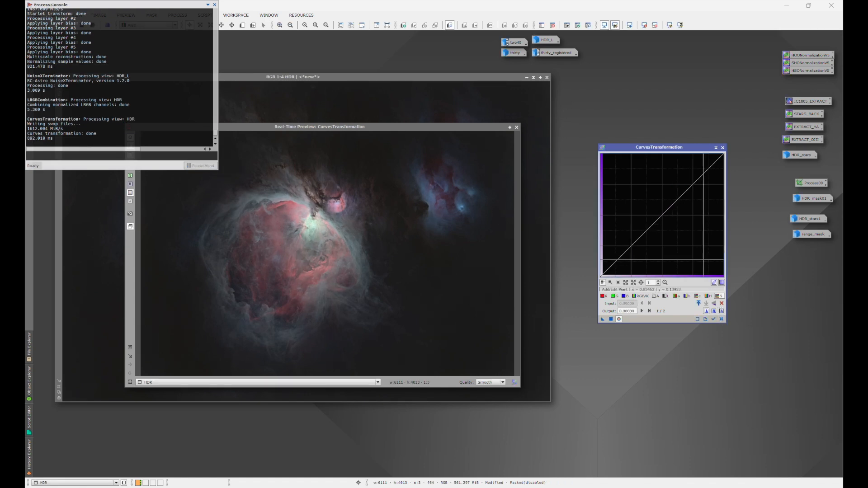
- Boost saturation again to about 0.73 at input 0.67, compare the preview, apply it to HDR, and reset the curves
{"action": "left_click", "coordinate": [685, 194]}
{"action": "left_click_drag", "start_coordinate": [685, 194], "coordinate": [684, 188]}
{"action": "left_click", "coordinate": [619, 320]}
{"action": "left_click", "coordinate": [619, 319]}
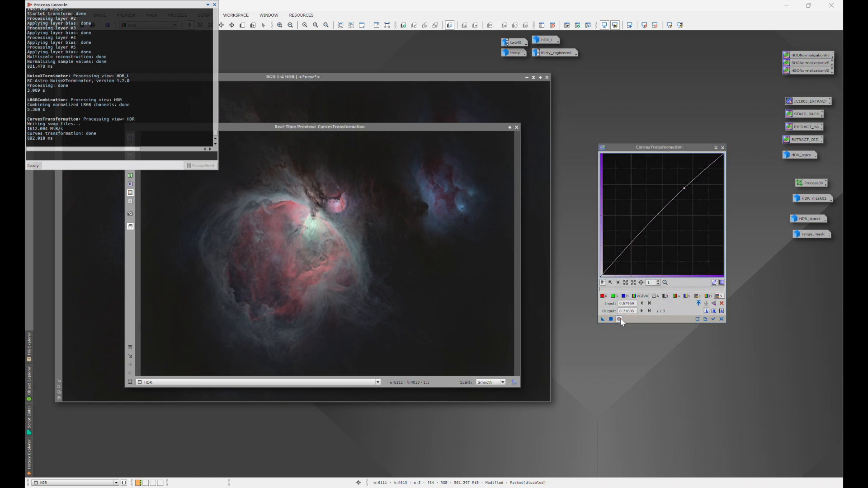
{"action": "left_click_drag", "start_coordinate": [685, 188], "coordinate": [683, 186]}
{"action": "left_click", "coordinate": [619, 320]}
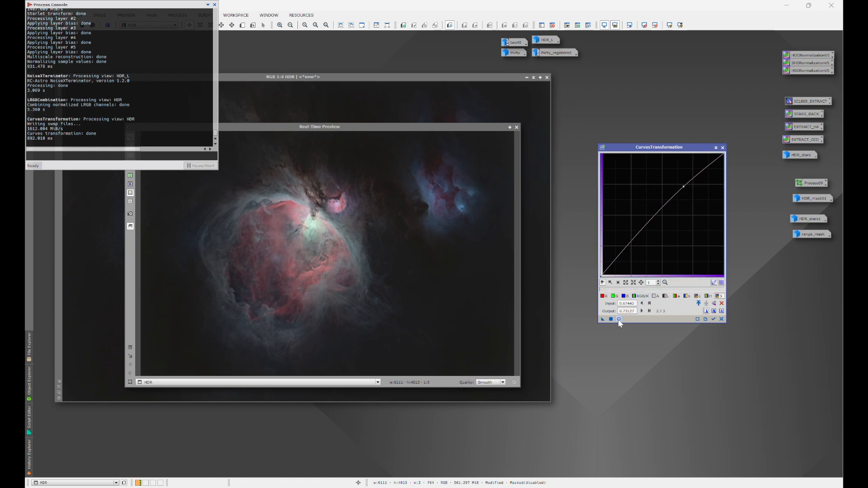
{"action": "left_click", "coordinate": [619, 319]}
{"action": "left_click", "coordinate": [611, 319]}
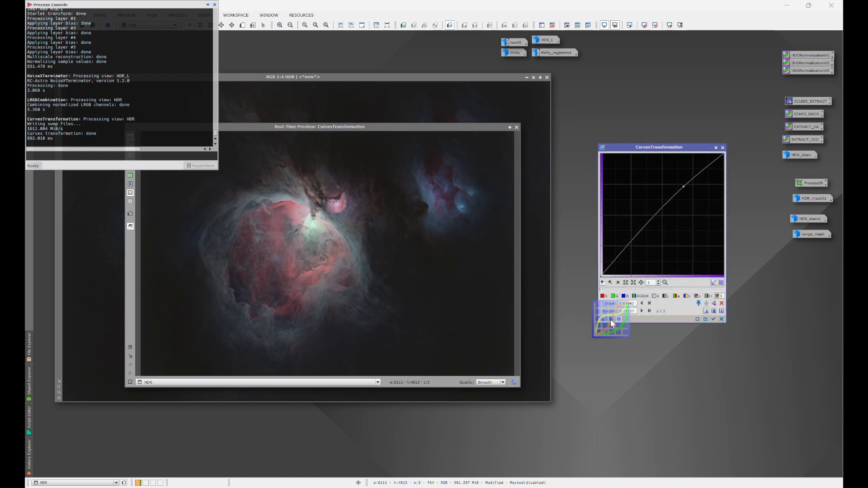
{"action": "left_click", "coordinate": [721, 319]}
- Close CurvesTransformation, its real-time preview and the process console, and minimize the HDR image
{"action": "left_click", "coordinate": [723, 147]}
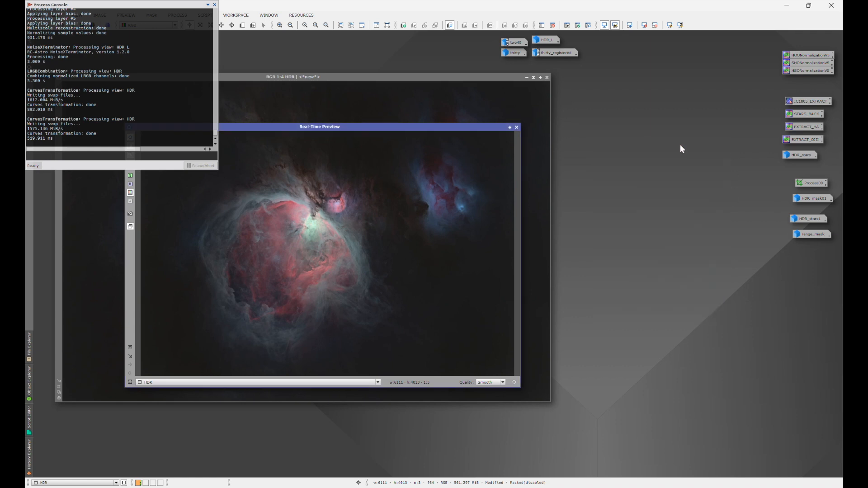
{"action": "left_click", "coordinate": [516, 127]}
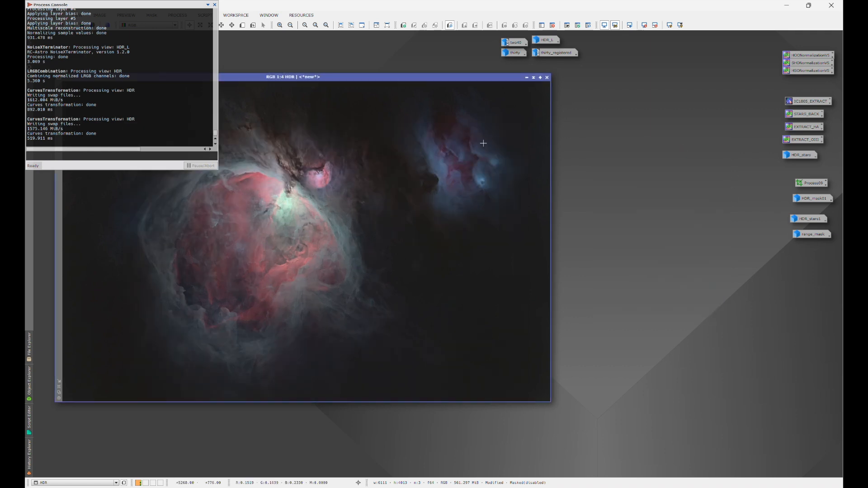
{"action": "left_click", "coordinate": [214, 4]}
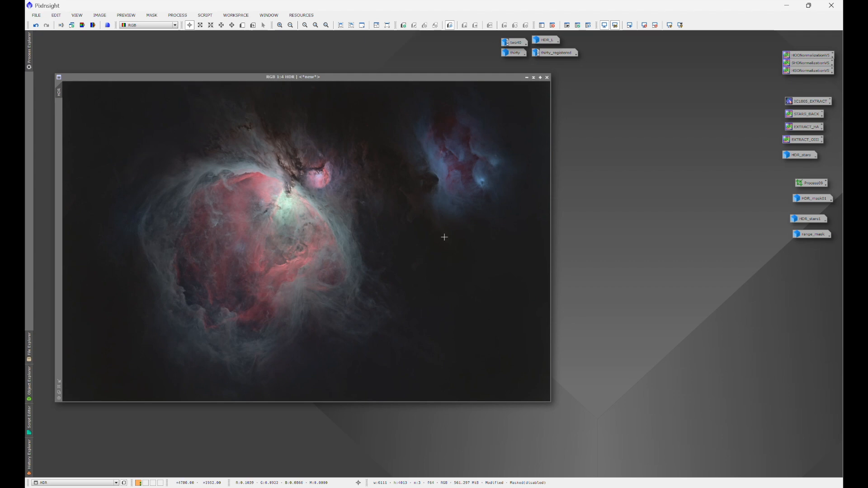
{"action": "left_click", "coordinate": [526, 77]}
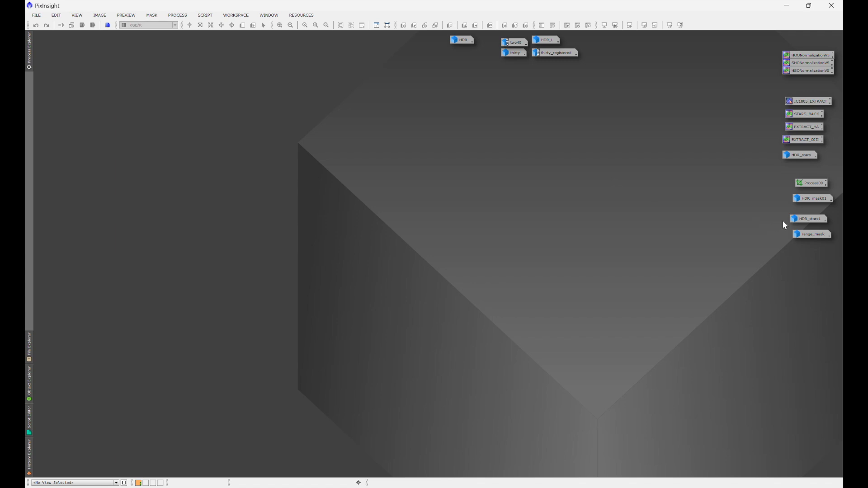
- Restore HDR_stars1, open HistogramTransformation reset to defaults, and place the star image beside it
{"action": "left_click", "coordinate": [810, 220]}
{"action": "double_click", "coordinate": [809, 219]}
{"action": "left_click_drag", "start_coordinate": [560, 141], "coordinate": [396, 80]}
{"action": "left_click", "coordinate": [176, 15]}
{"action": "mouse_move", "coordinate": [208, 25]}
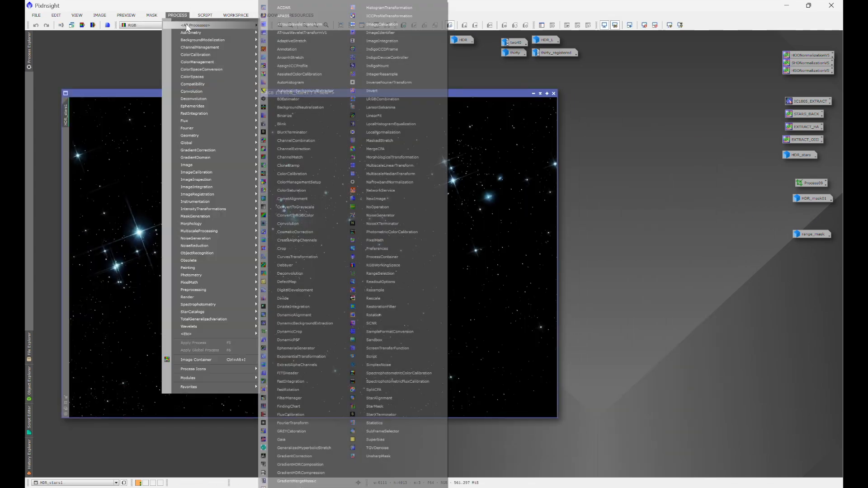
{"action": "left_click", "coordinate": [388, 8]}
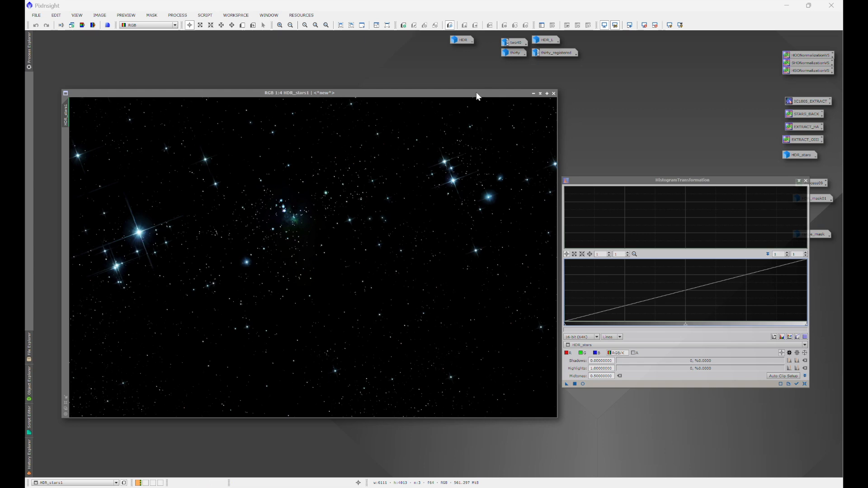
{"action": "left_click_drag", "start_coordinate": [476, 91], "coordinate": [465, 91]}
{"action": "left_click", "coordinate": [805, 384]}
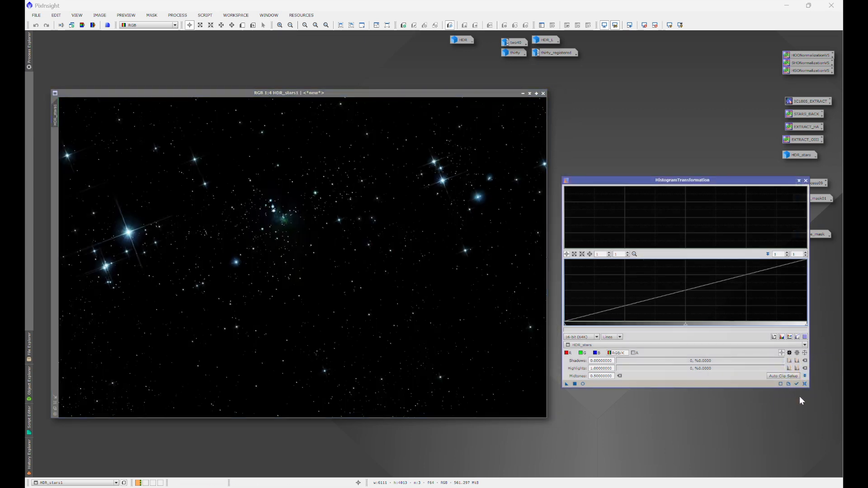
- Choose HDR_stars as the histogram's source view and remove the temporary screen stretch from HDR_stars1
{"action": "left_click", "coordinate": [586, 345]}
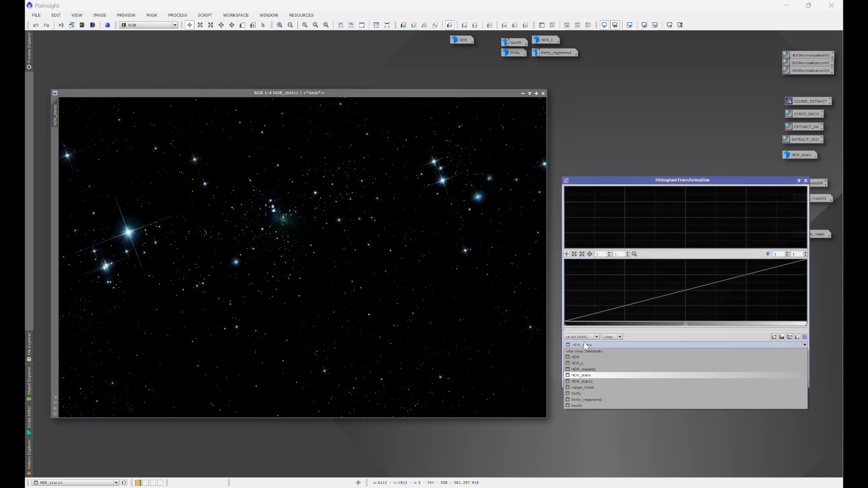
{"action": "left_click", "coordinate": [580, 375]}
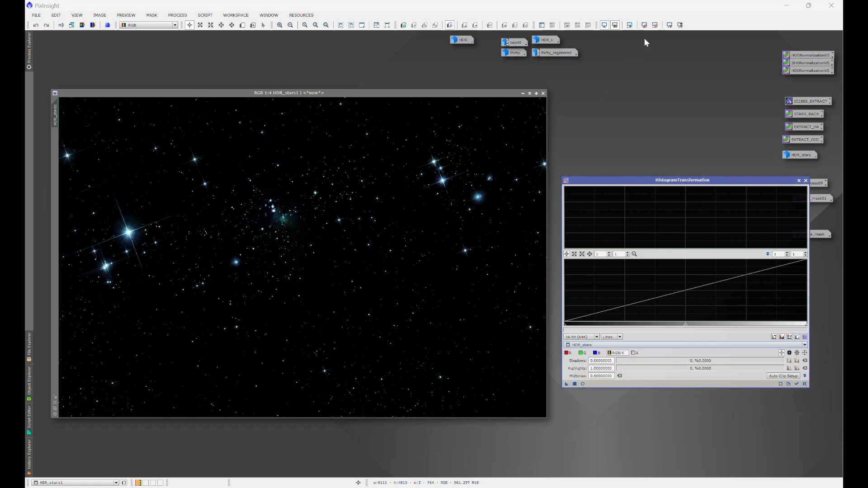
{"action": "left_click", "coordinate": [645, 26]}
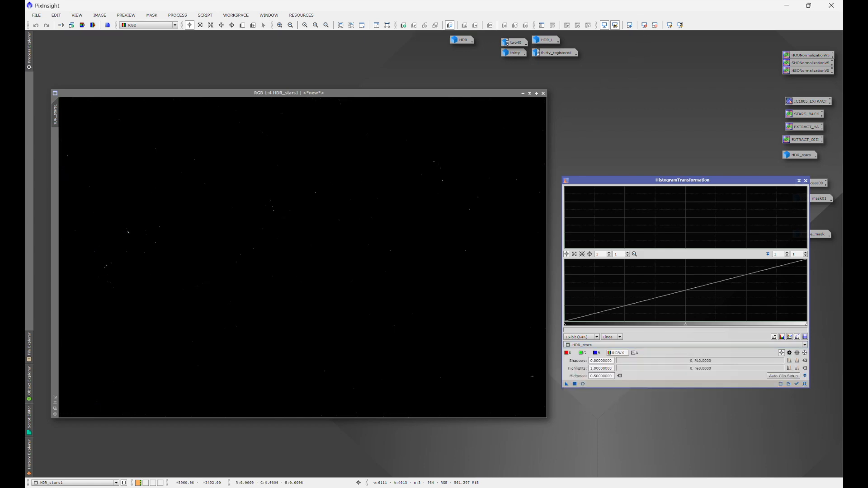
- Start a real-time preview, stretch HDR_stars1 with midtones at about 0.05, and reset the histogram settings
{"action": "left_click", "coordinate": [582, 384]}
{"action": "left_click_drag", "start_coordinate": [687, 326], "coordinate": [576, 326]}
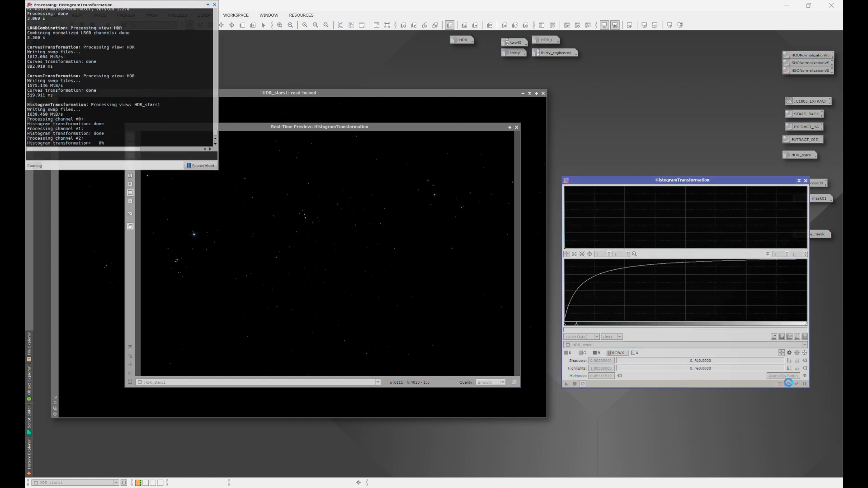
{"action": "left_click", "coordinate": [804, 383]}
- Apply two further histogram stretches to HDR_stars1 with midtones at about 0.12 and 0.22, resetting after each
{"action": "left_click_drag", "start_coordinate": [685, 326], "coordinate": [592, 325]}
{"action": "left_click", "coordinate": [574, 383]}
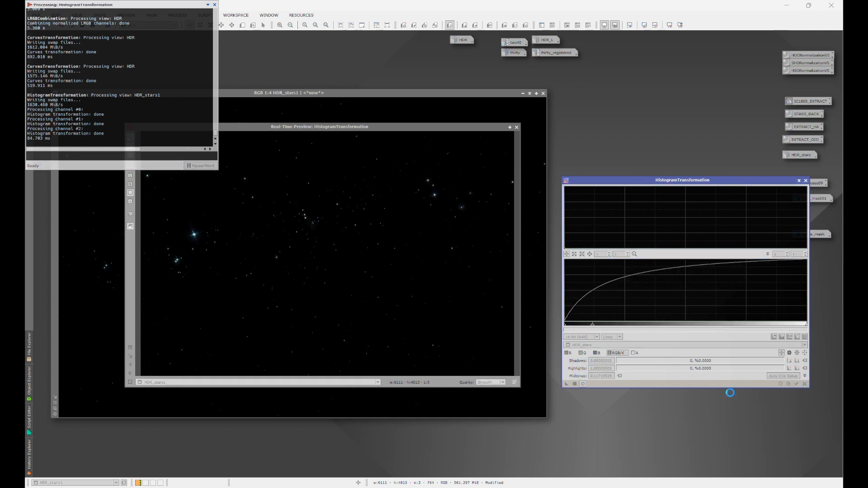
{"action": "left_click", "coordinate": [804, 384]}
{"action": "left_click_drag", "start_coordinate": [685, 327], "coordinate": [617, 325]}
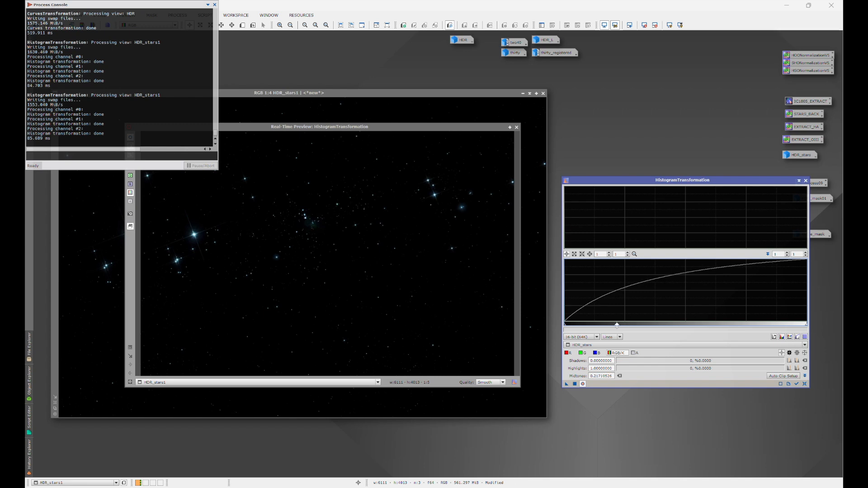
{"action": "left_click", "coordinate": [575, 384]}
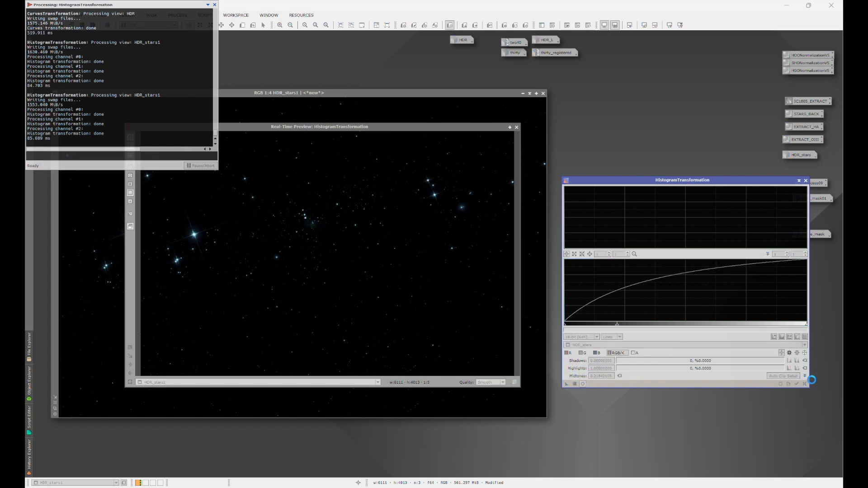
{"action": "left_click", "coordinate": [805, 384]}
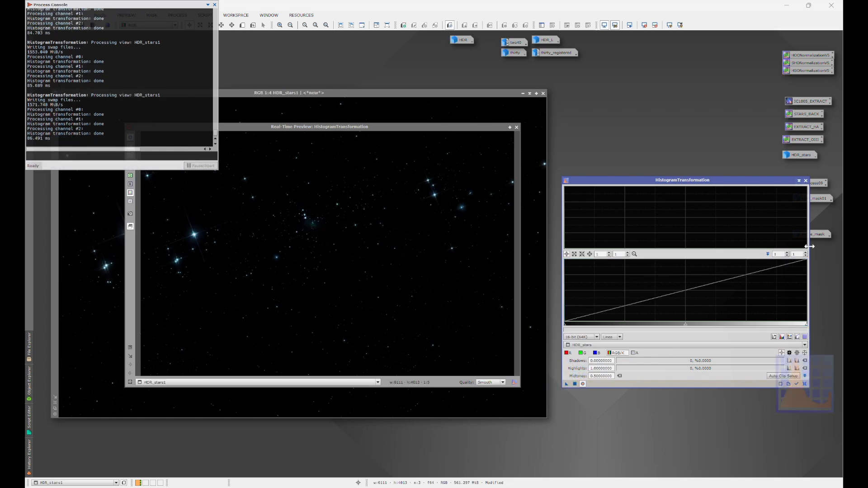
- Close HistogramTransformation, its preview and the process console, and minimize HDR_stars1
{"action": "left_click", "coordinate": [806, 180]}
{"action": "left_click", "coordinate": [517, 128]}
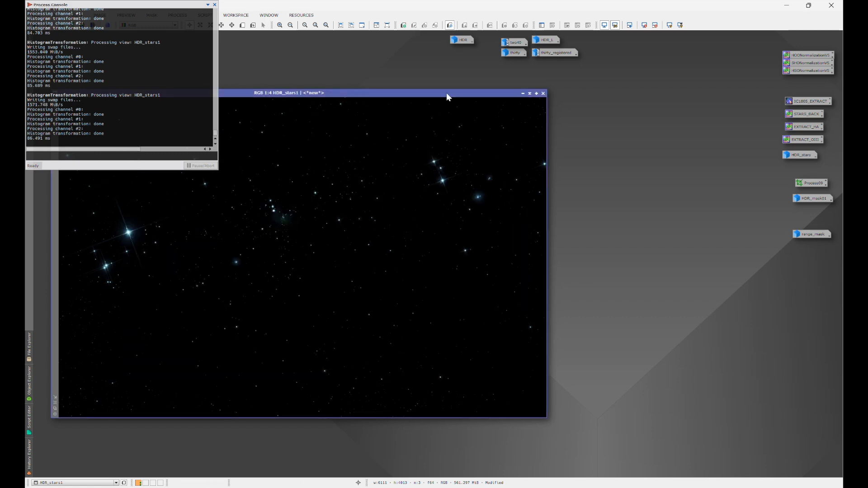
{"action": "left_click_drag", "start_coordinate": [446, 93], "coordinate": [555, 120]}
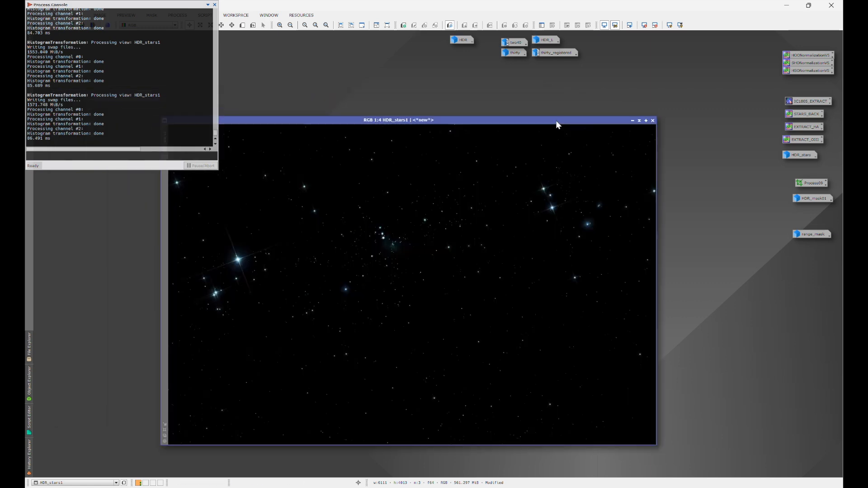
{"action": "left_click", "coordinate": [214, 5]}
{"action": "left_click", "coordinate": [633, 121]}
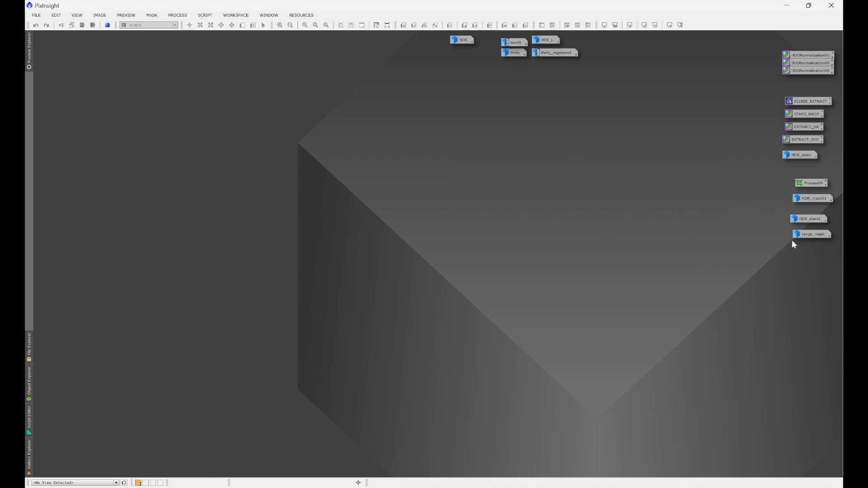
- Restore HDR, add the stars to it with the saved STARS_BACK PixelMath process, close PixelMath and the console, and reposition the image
{"action": "double_click", "coordinate": [463, 40]}
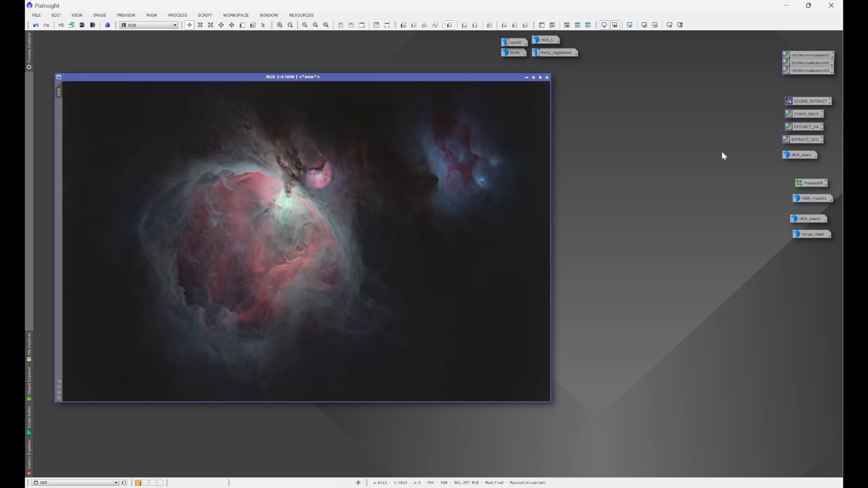
{"action": "double_click", "coordinate": [803, 114]}
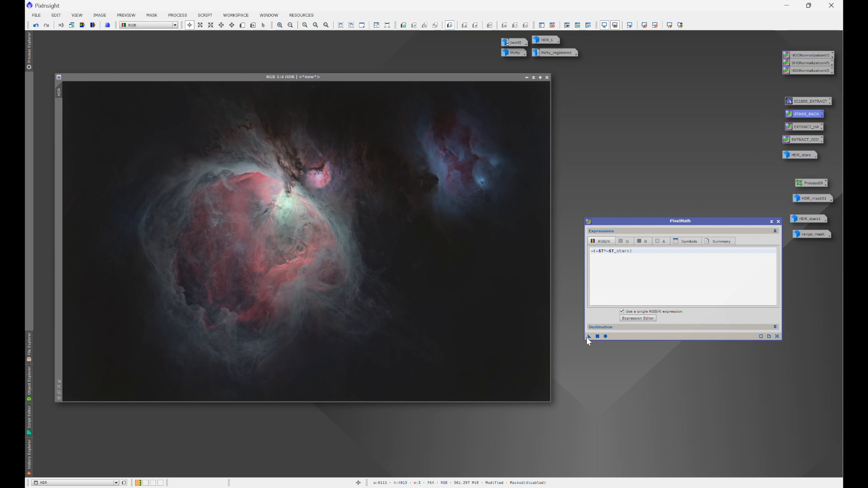
{"action": "left_click_drag", "start_coordinate": [588, 336], "coordinate": [413, 246]}
{"action": "left_click", "coordinate": [778, 221]}
{"action": "left_click", "coordinate": [215, 4]}
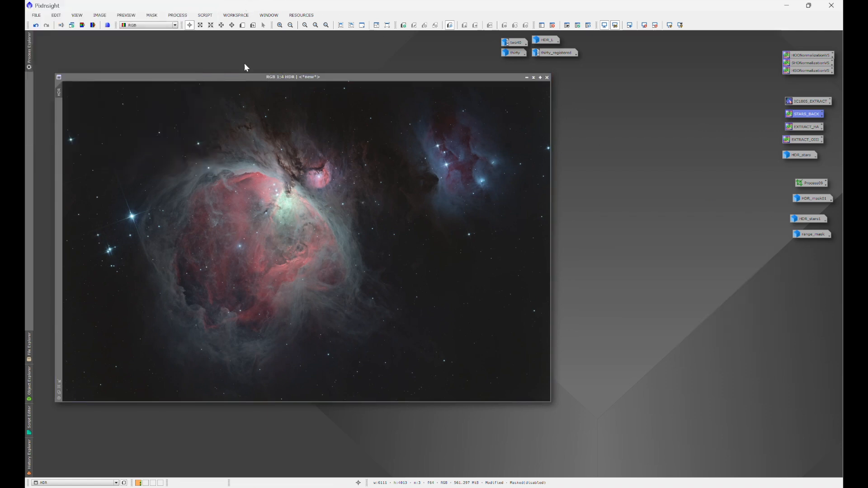
{"action": "left_click_drag", "start_coordinate": [252, 81], "coordinate": [337, 88]}
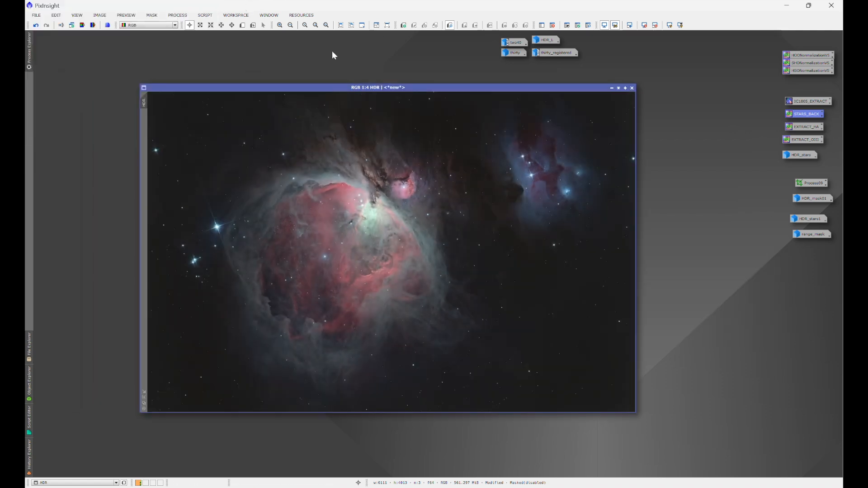